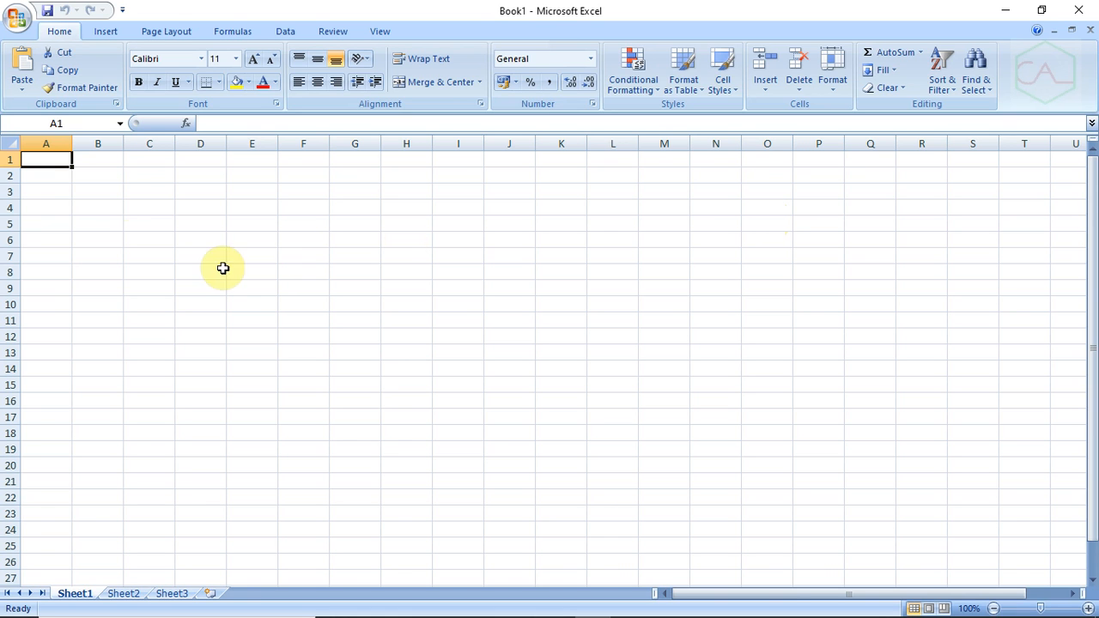
# Enter 8 in cell A1 and fill it down through A4
pyautogui.doubleClick(55, 161)
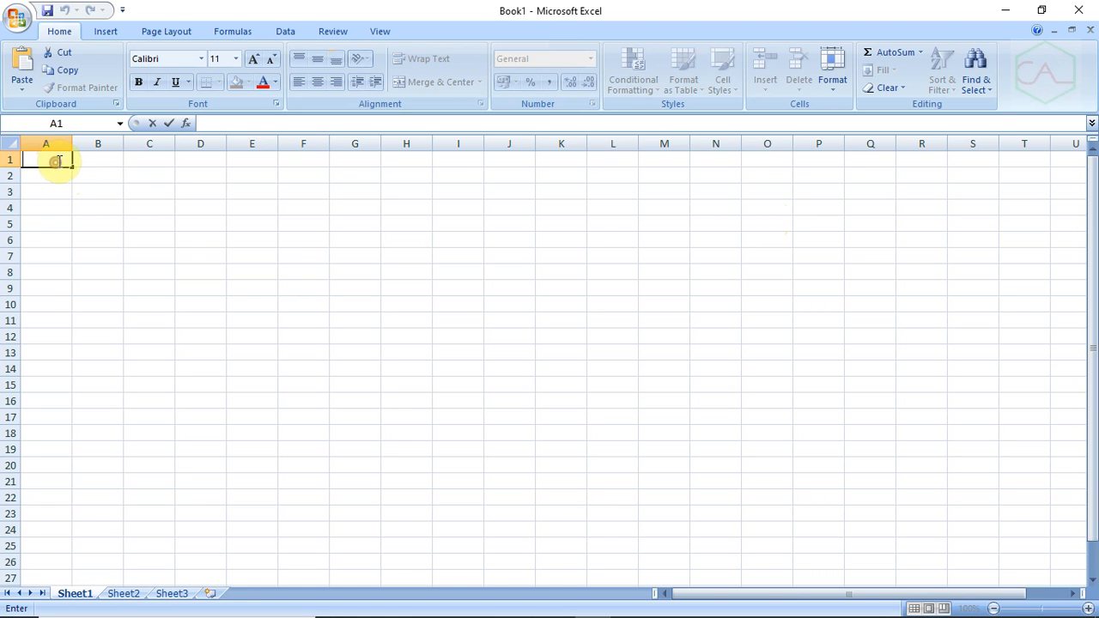
pyautogui.click(109, 163)
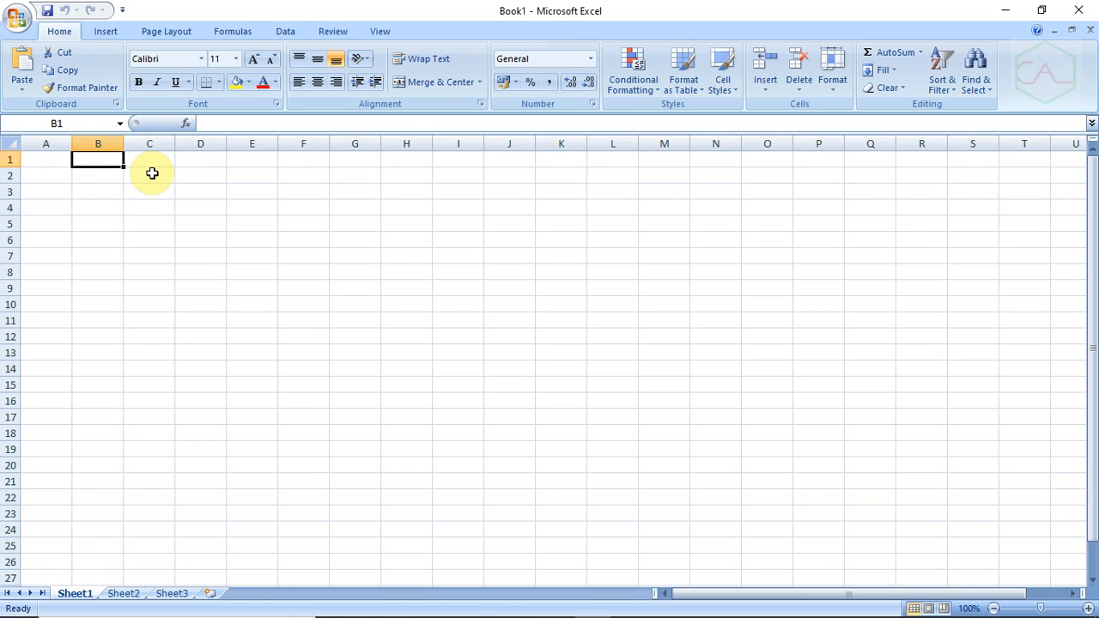
pyautogui.click(59, 164)
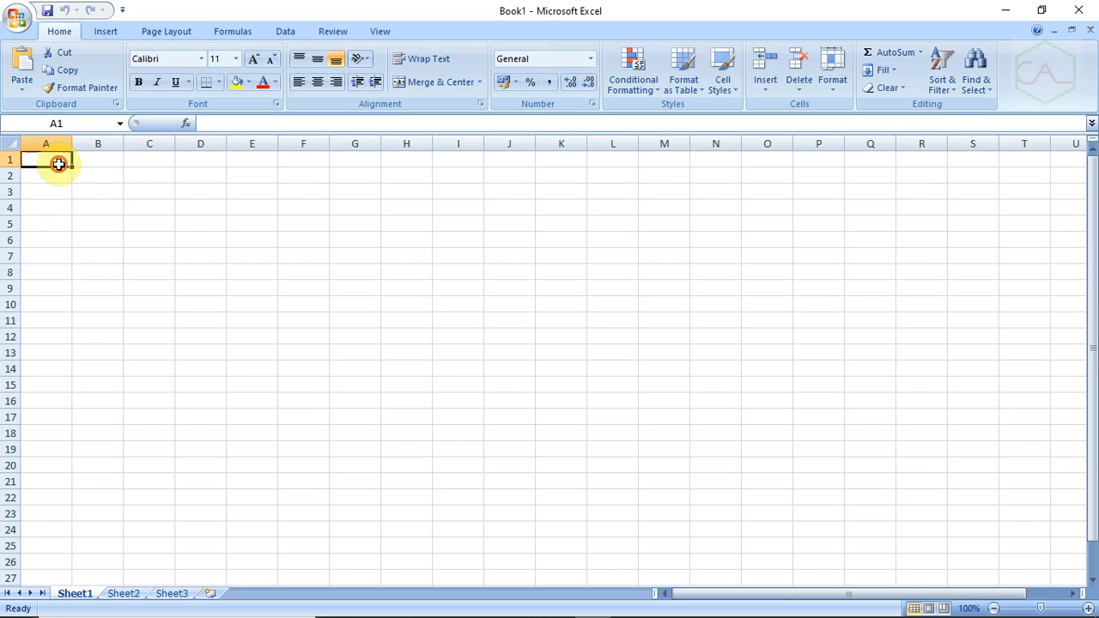
pyautogui.write('8')
pyautogui.moveTo(72, 169); pyautogui.dragTo(74, 220)
# Enter the values 39, 44, 44 and 39 in cells B1 to B4
pyautogui.click(103, 162)
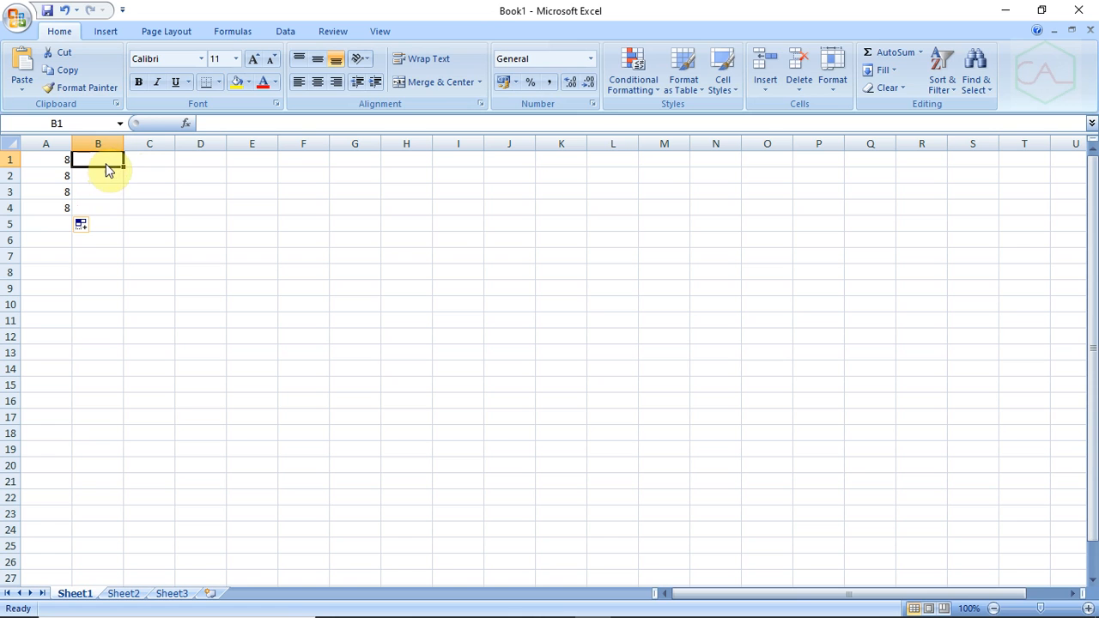
pyautogui.write('39')
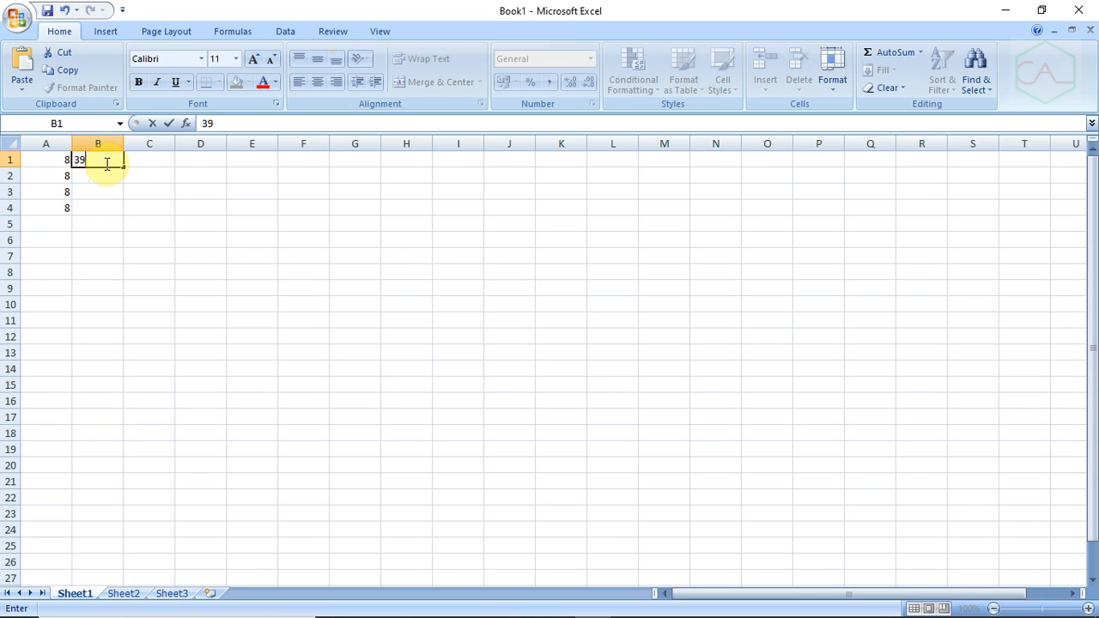
pyautogui.click(95, 175)
pyautogui.write('44')
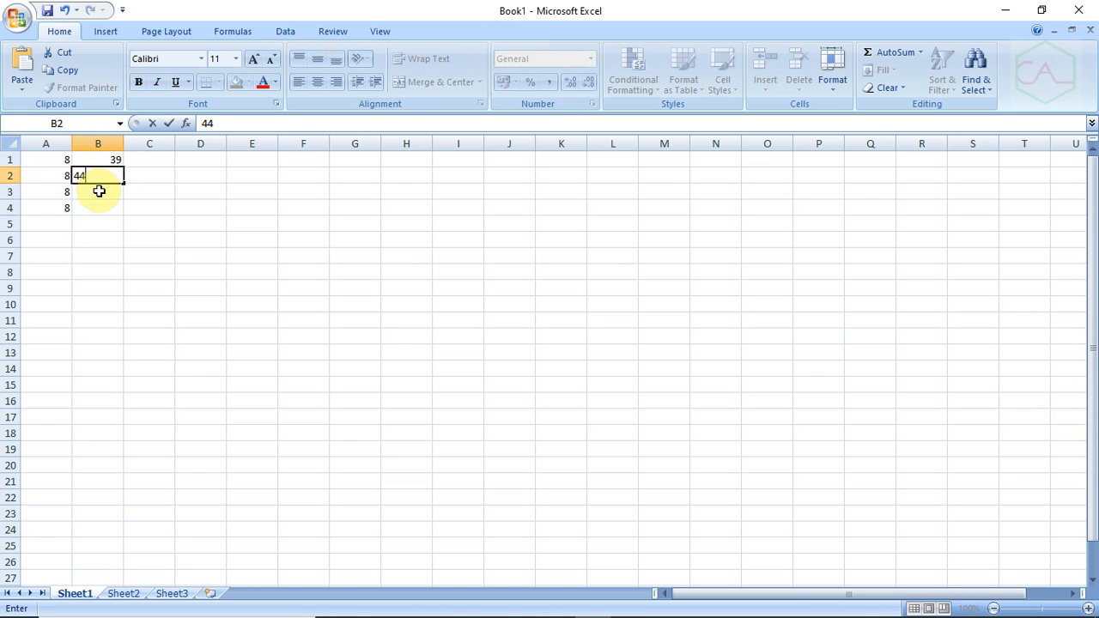
pyautogui.click(100, 191)
pyautogui.write('44')
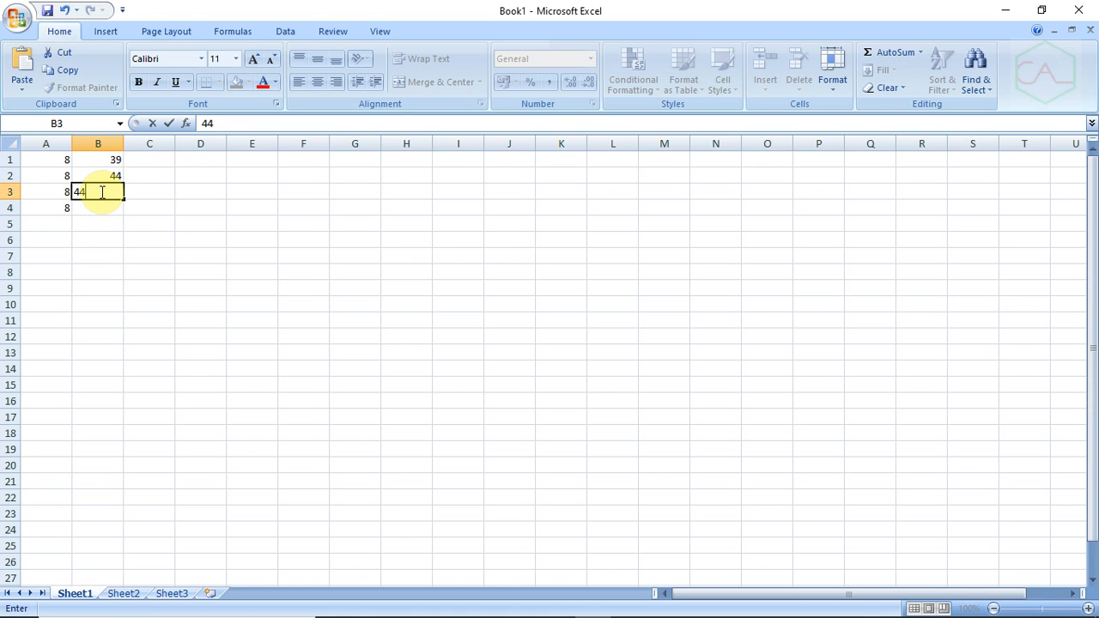
pyautogui.click(97, 208)
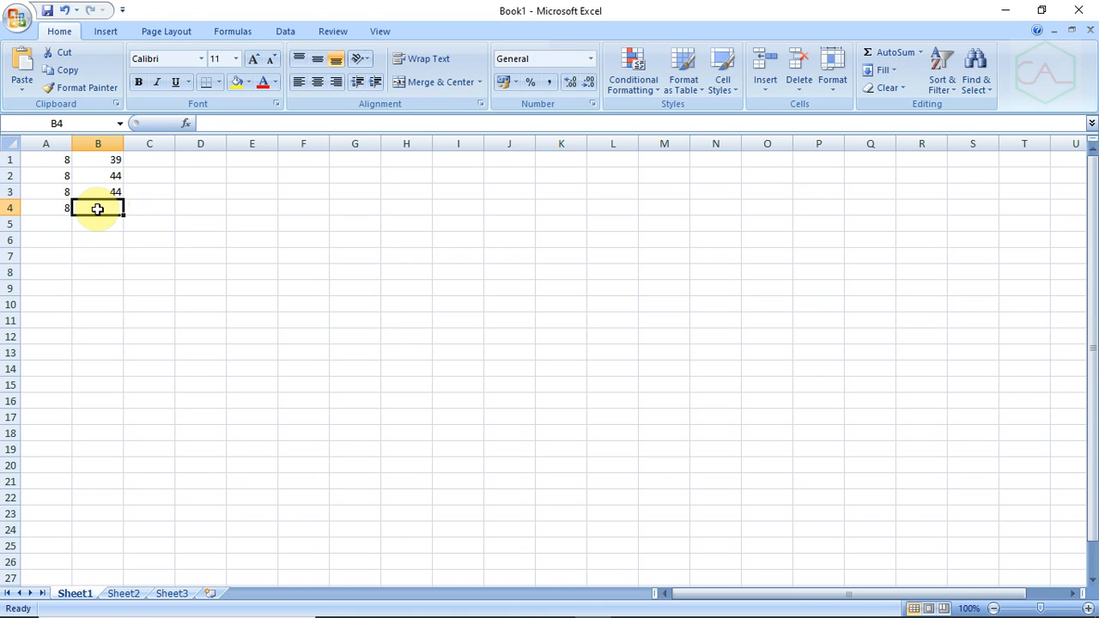
pyautogui.write('39')
pyautogui.click(149, 256)
# Enter the values 15, 0, 0 and 15 in cells C1 to C4
pyautogui.click(153, 159)
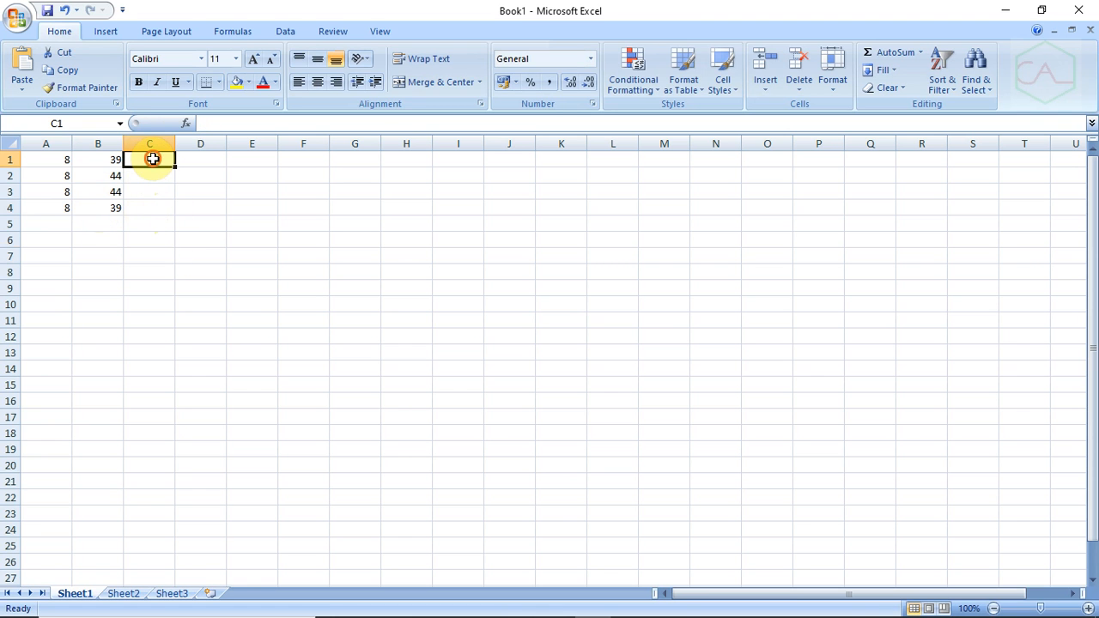
pyautogui.write('15')
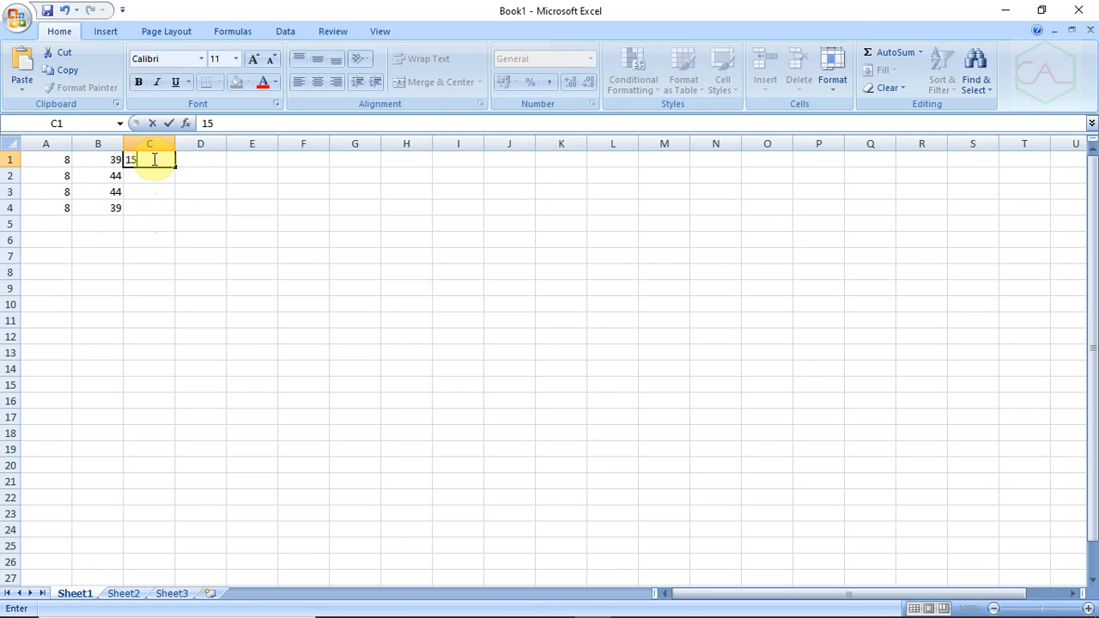
pyautogui.click(162, 177)
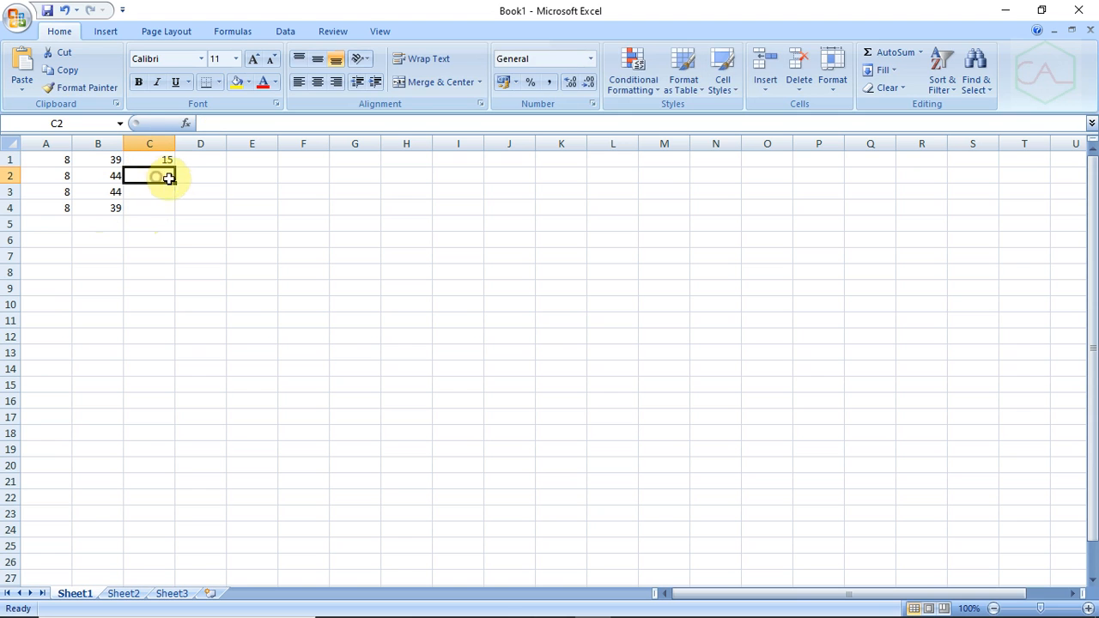
pyautogui.write('0')
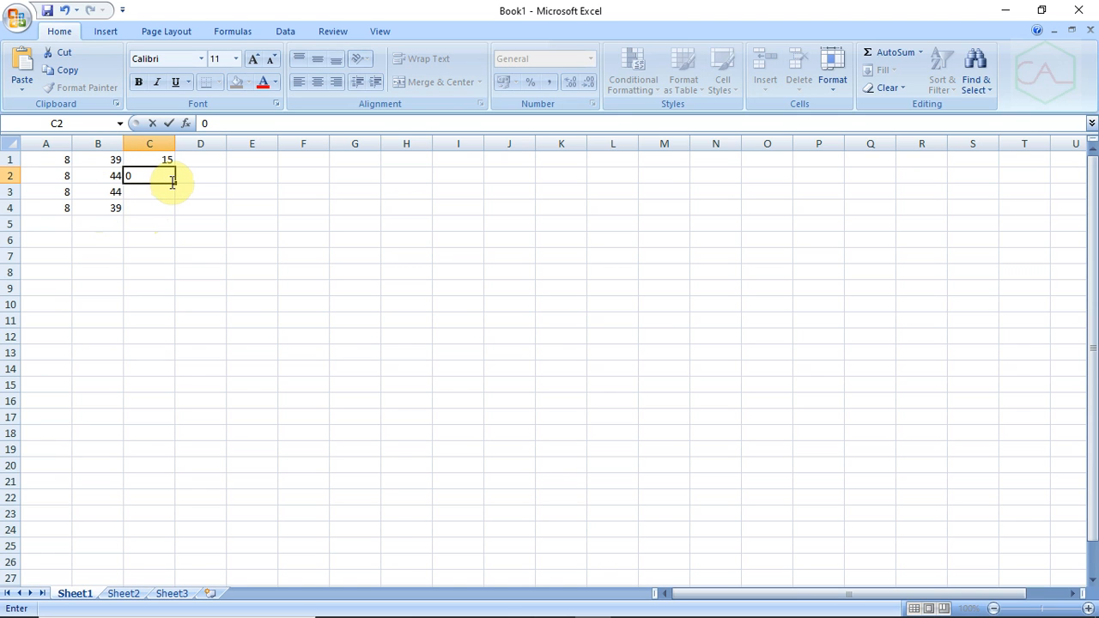
pyautogui.click(160, 190)
pyautogui.write('0')
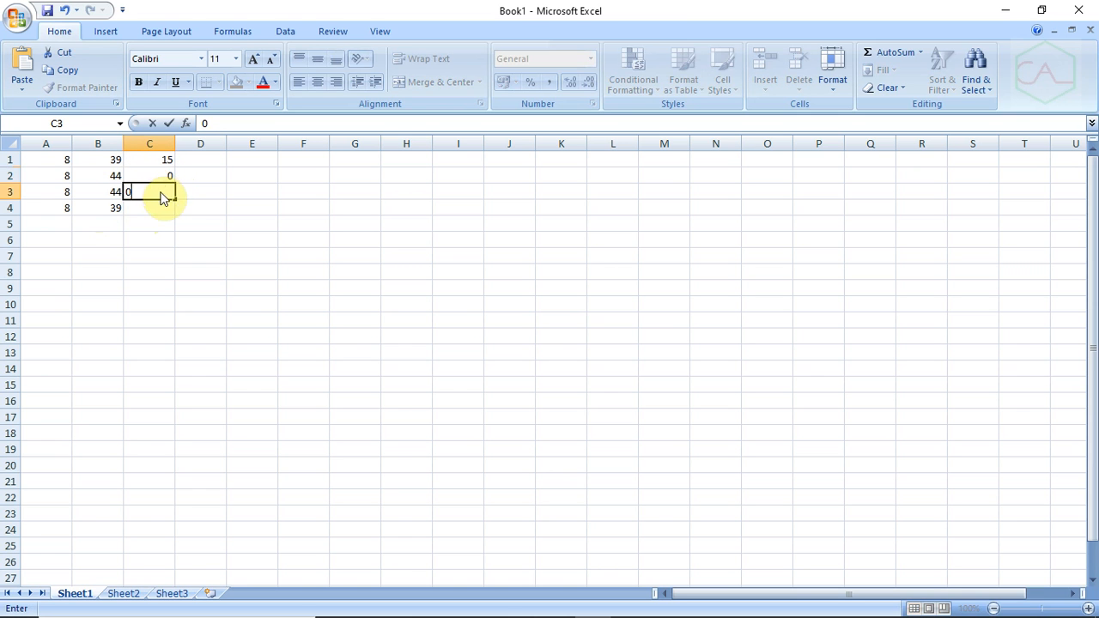
pyautogui.click(151, 211)
pyautogui.write('15')
pyautogui.click(154, 254)
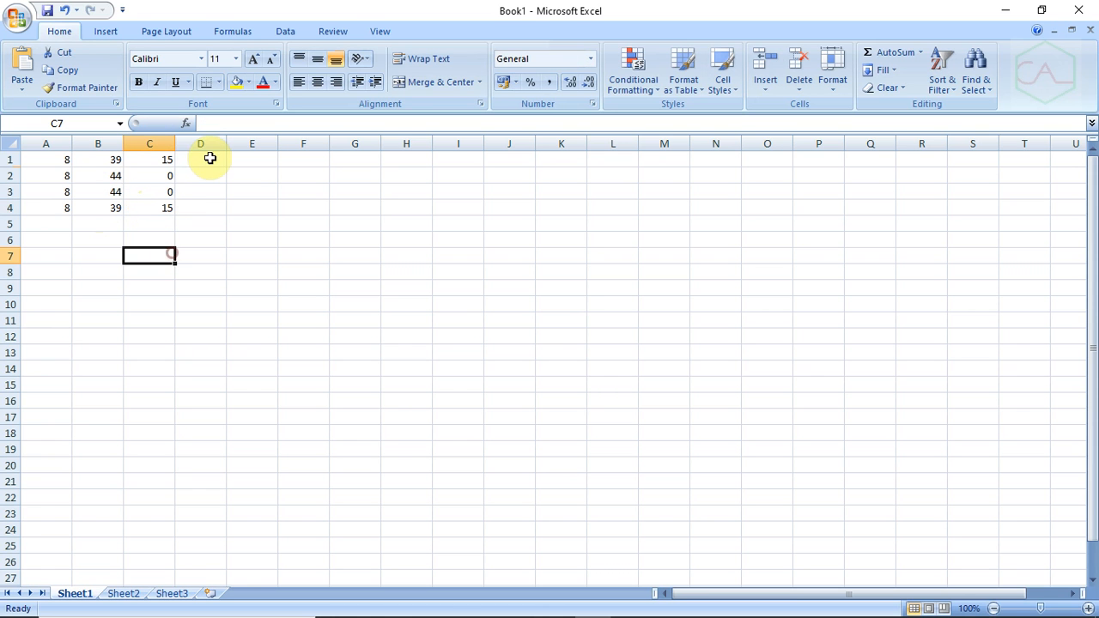
# Enter 5 in cell E1 and fill it down through E4, leaving column D empty
pyautogui.click(254, 160)
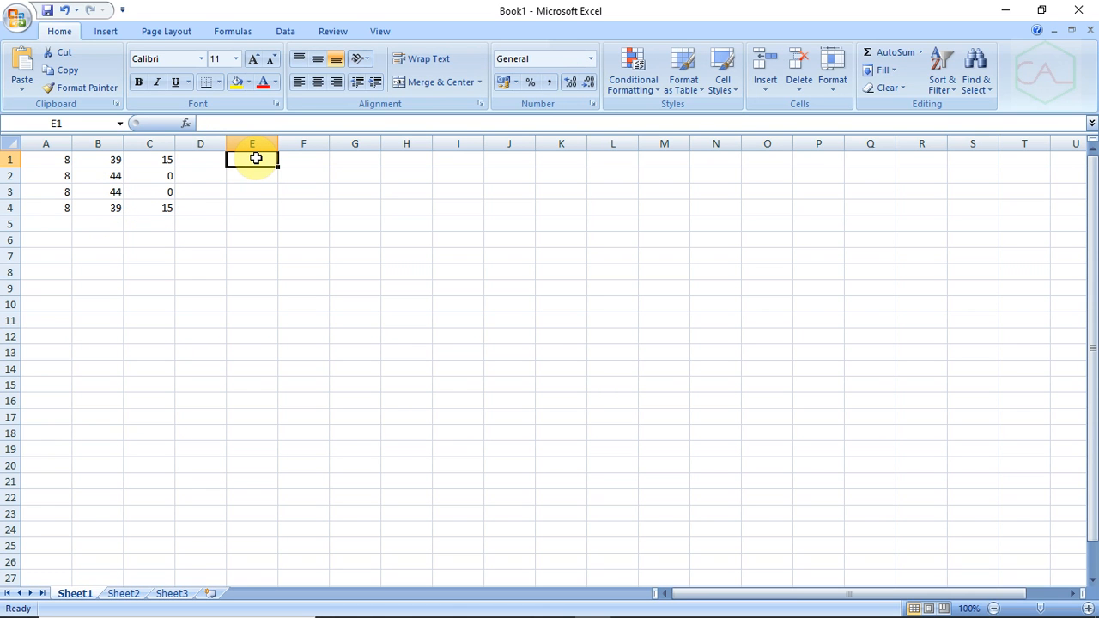
pyautogui.write('5')
pyautogui.moveTo(277, 166); pyautogui.dragTo(287, 222)
# Enter 42 in cells F1 and F2, and 40 in cells F3 and F4
pyautogui.click(296, 159)
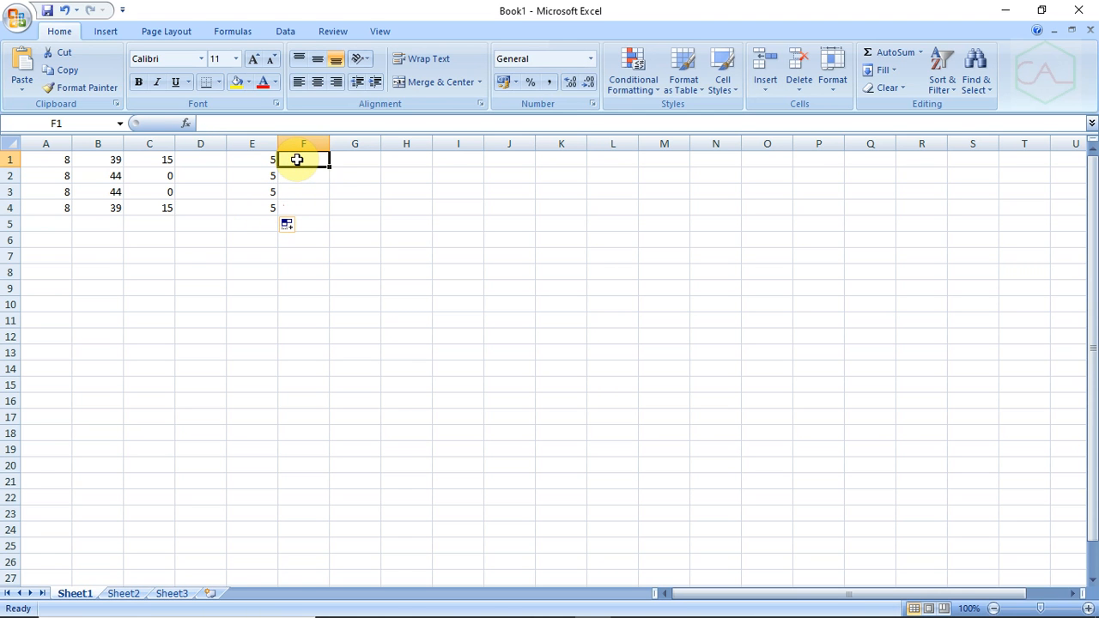
pyautogui.write('42')
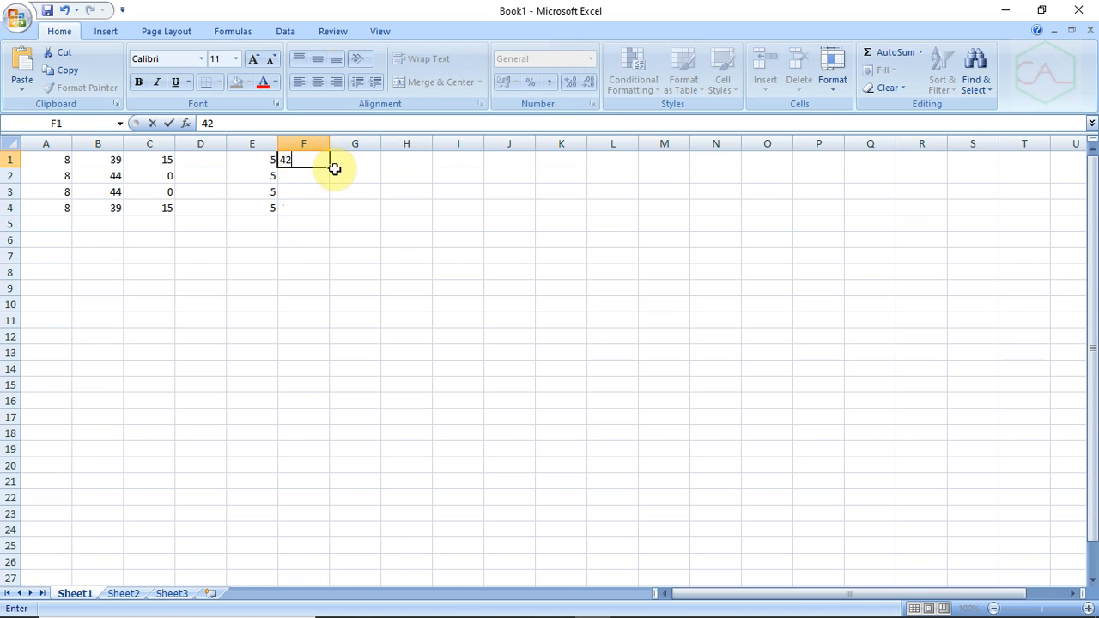
pyautogui.moveTo(330, 167); pyautogui.dragTo(330, 181)
pyautogui.click(319, 191)
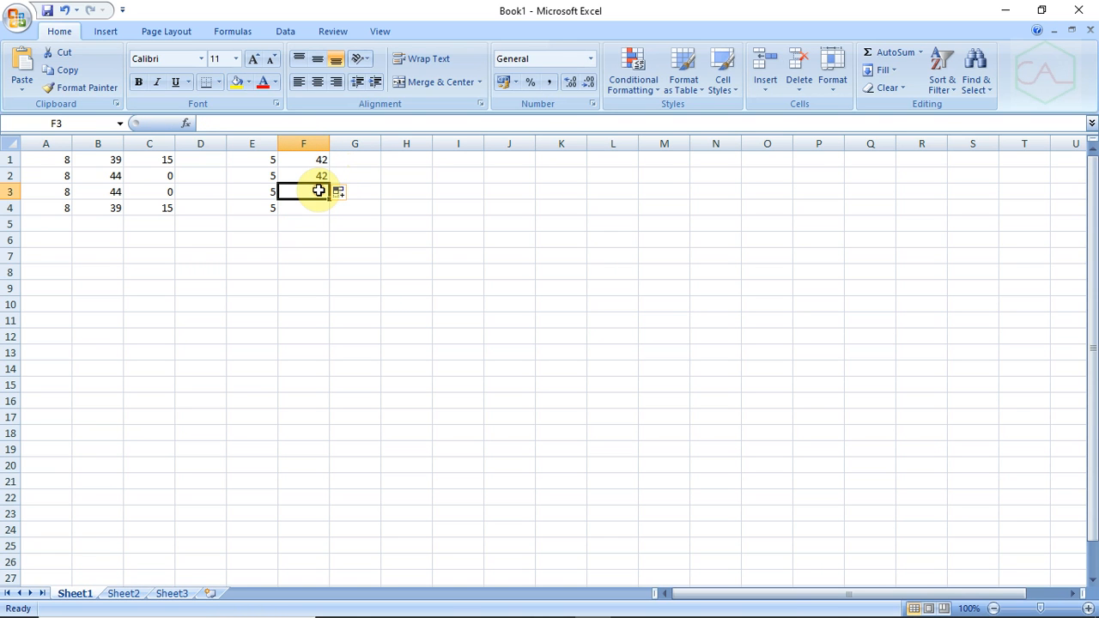
pyautogui.write('40')
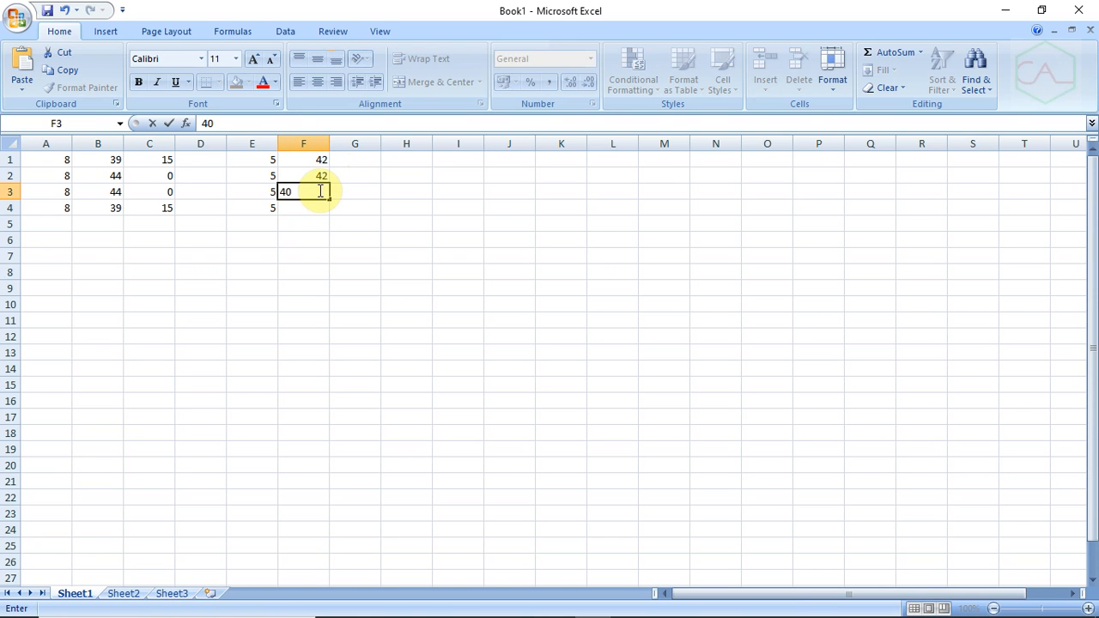
pyautogui.click(301, 209)
pyautogui.write('40')
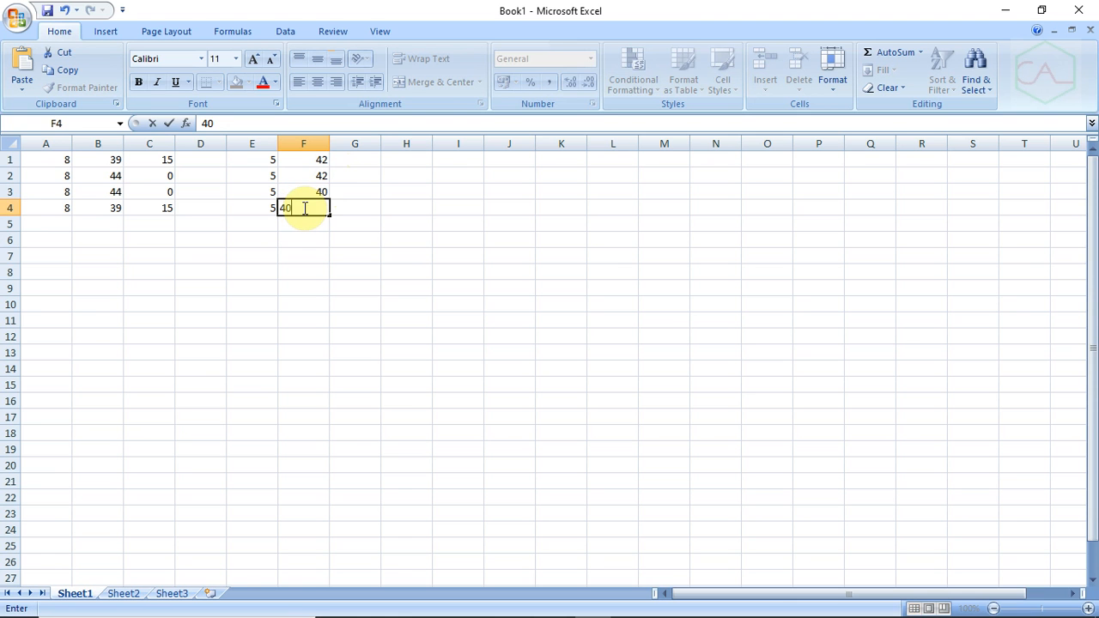
# Enter the values 30, 30, 0 and 0 in cells G1 to G4
pyautogui.click(349, 160)
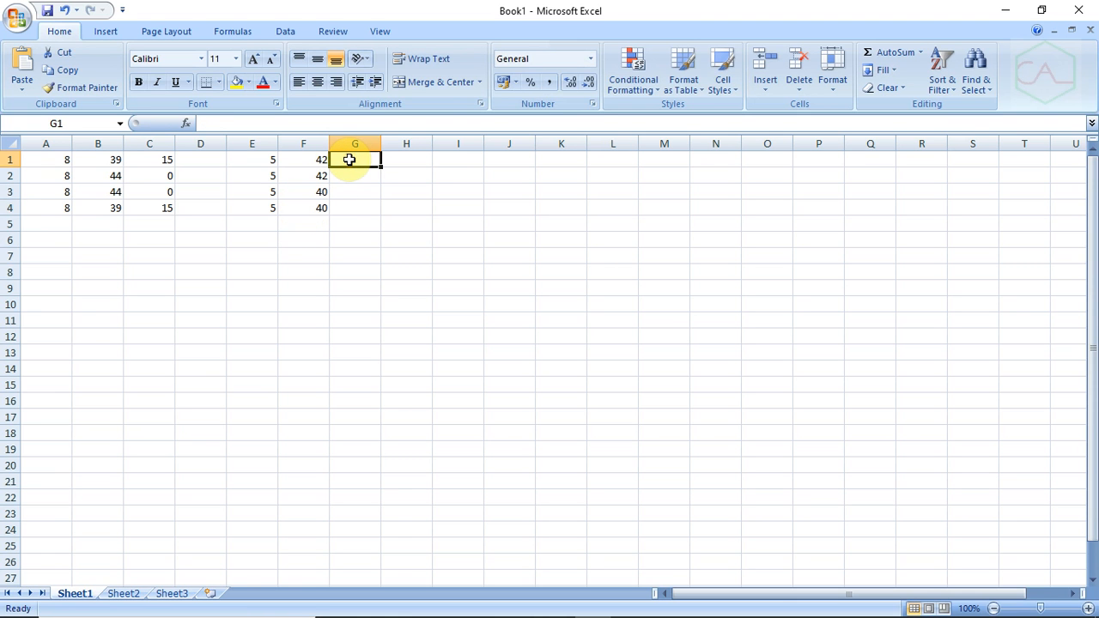
pyautogui.write('30')
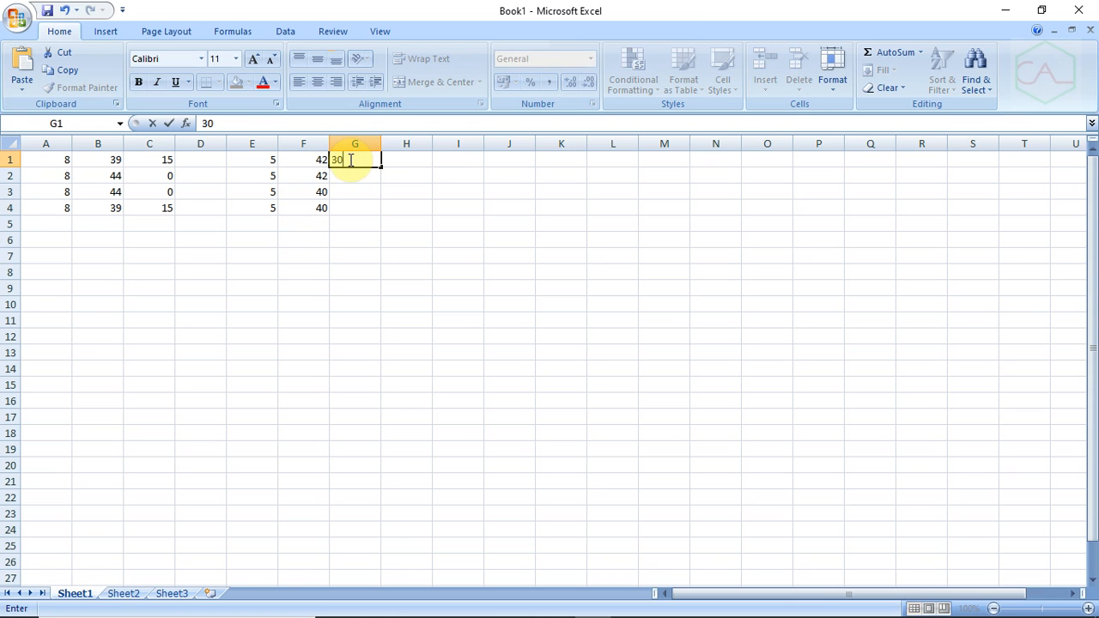
pyautogui.press('Return')
pyautogui.write('30')
pyautogui.press('Return')
pyautogui.write('0')
pyautogui.press('Return')
pyautogui.write('0')
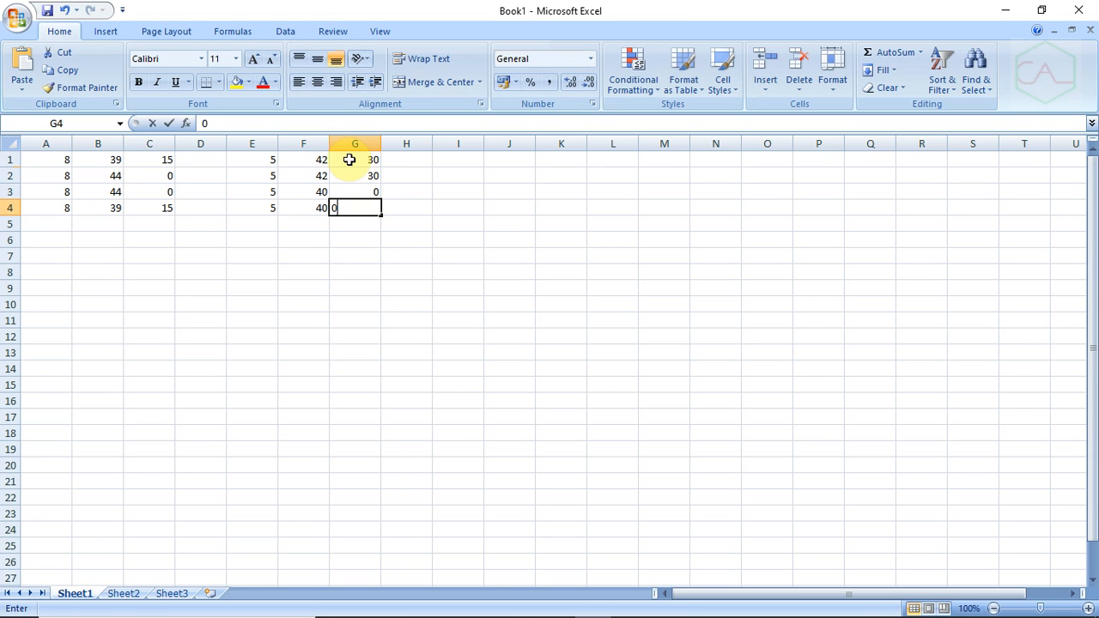
pyautogui.click(406, 271)
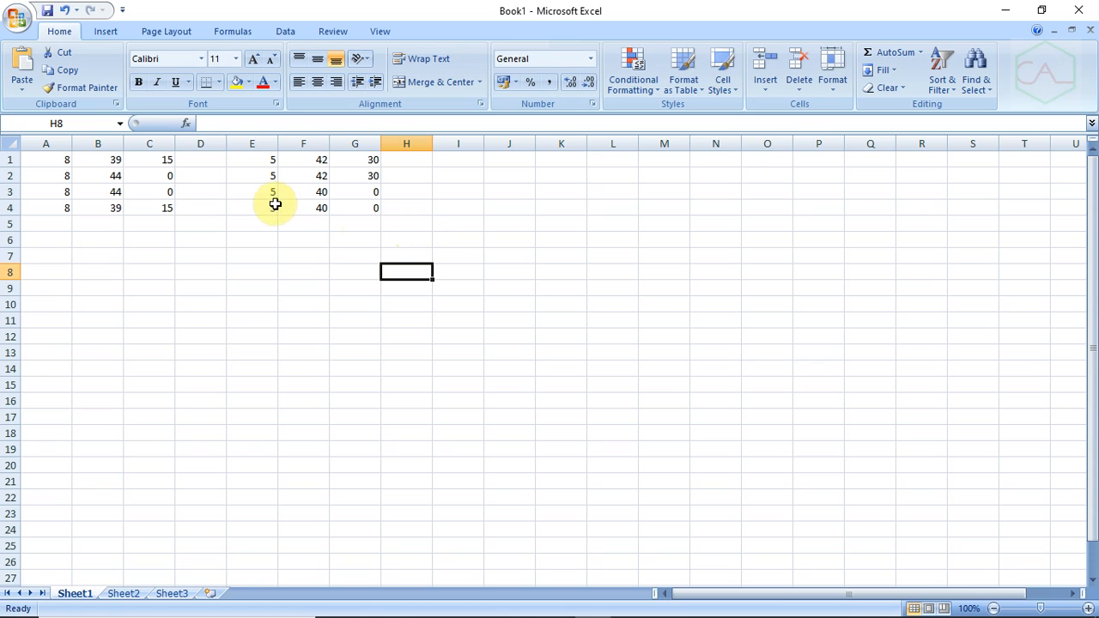
# Enter the formula =C1/3600+B1/60+A1 in cell D1 and fill it down through D4
pyautogui.click(216, 144)
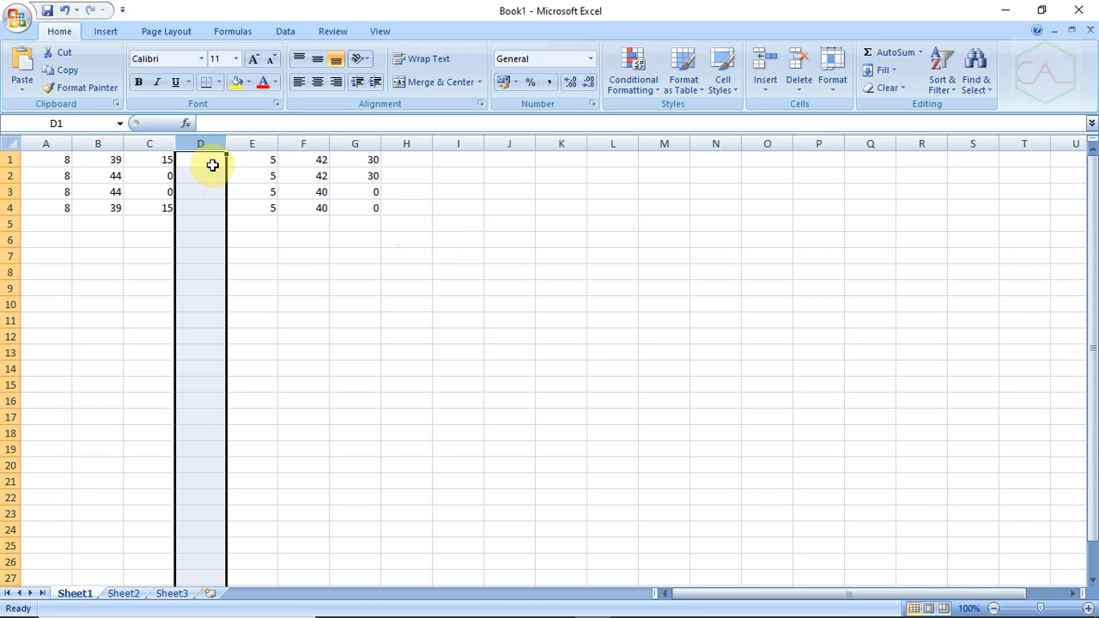
pyautogui.click(212, 161)
pyautogui.write('=')
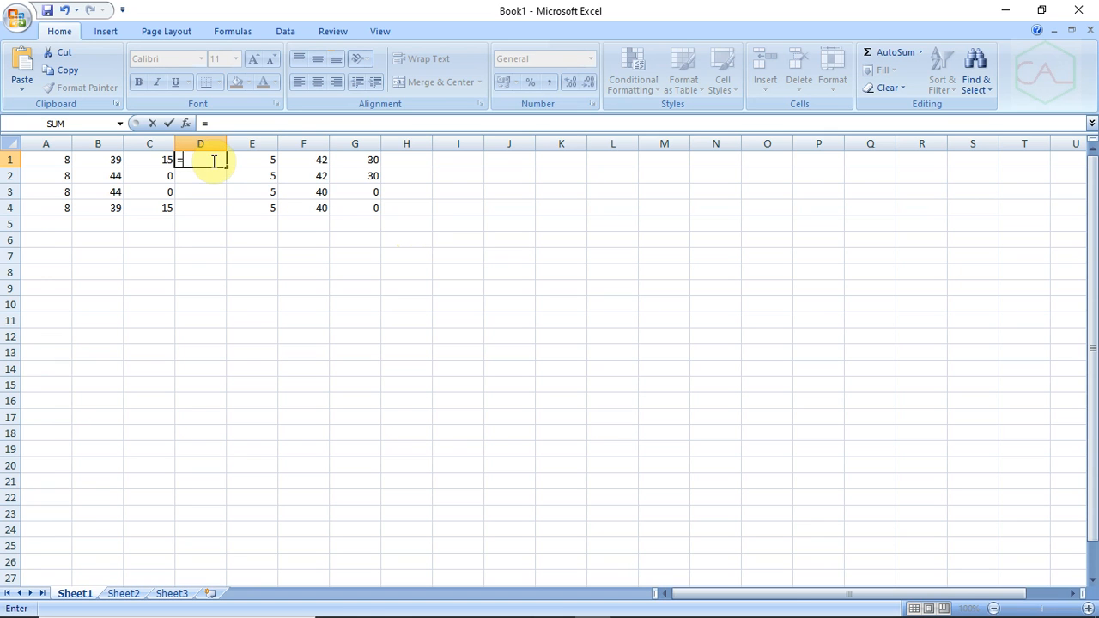
pyautogui.click(153, 160)
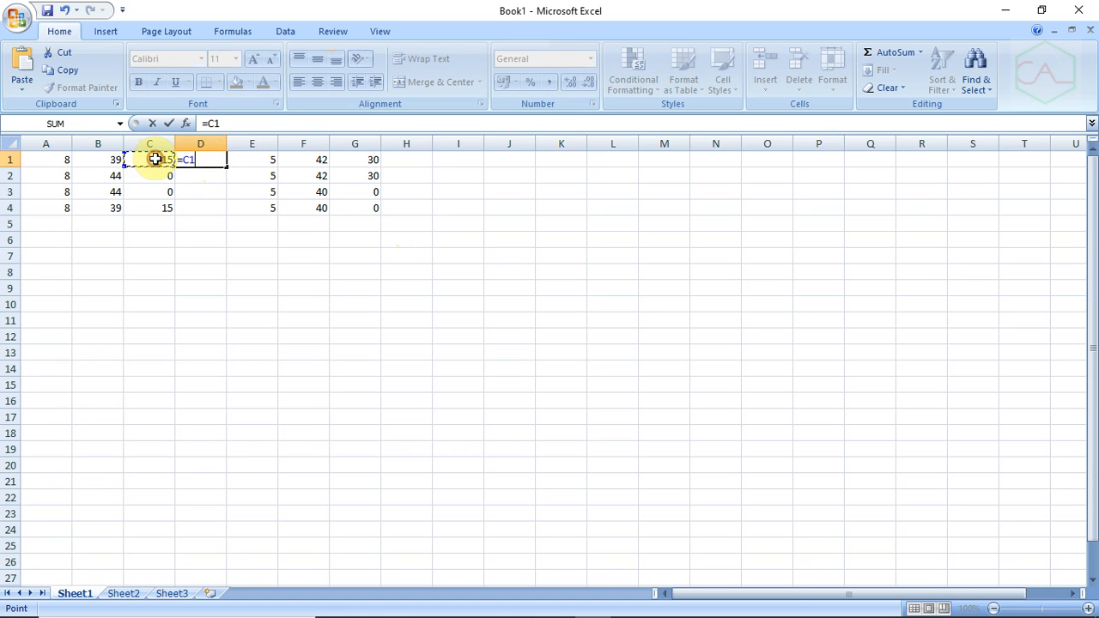
pyautogui.write('/360')
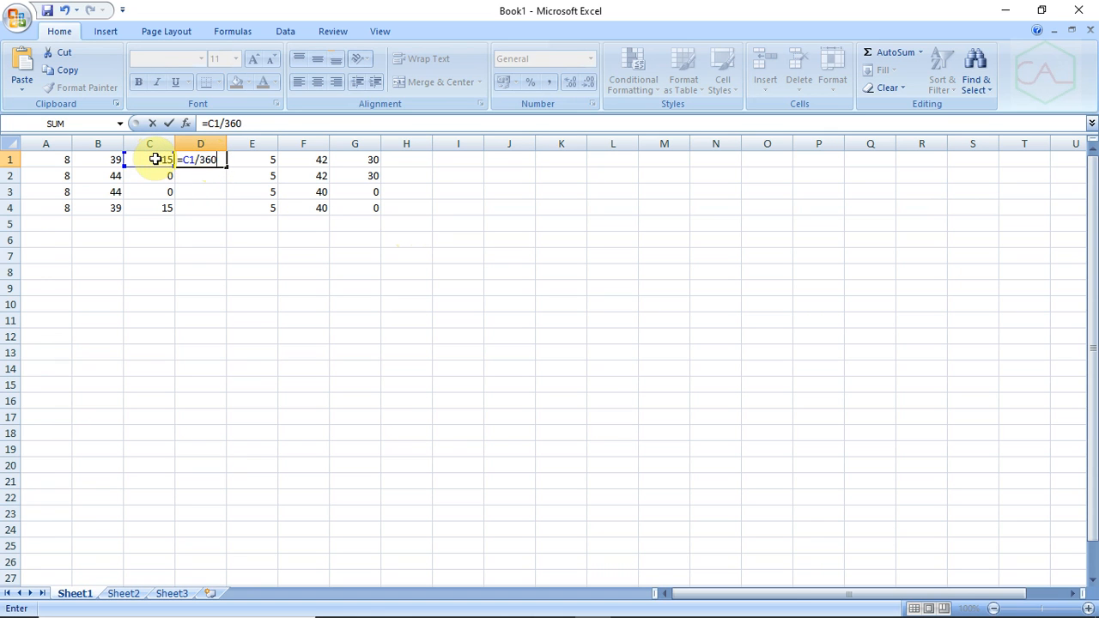
pyautogui.write('0+')
pyautogui.click(112, 160)
pyautogui.write('/6')
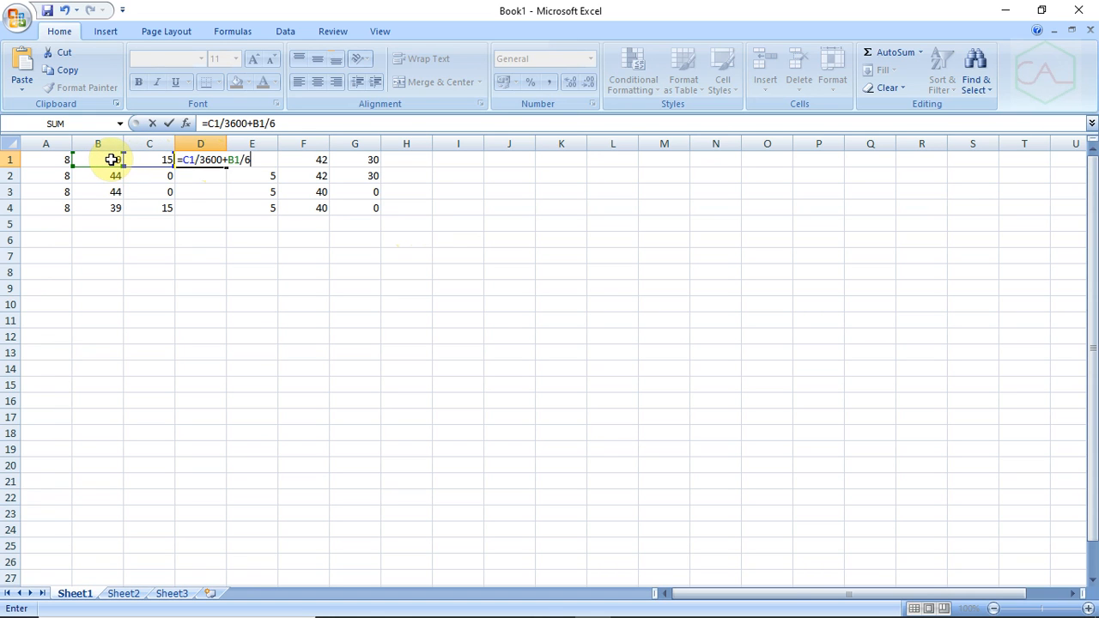
pyautogui.write('0+')
pyautogui.click(49, 161)
pyautogui.press('Return')
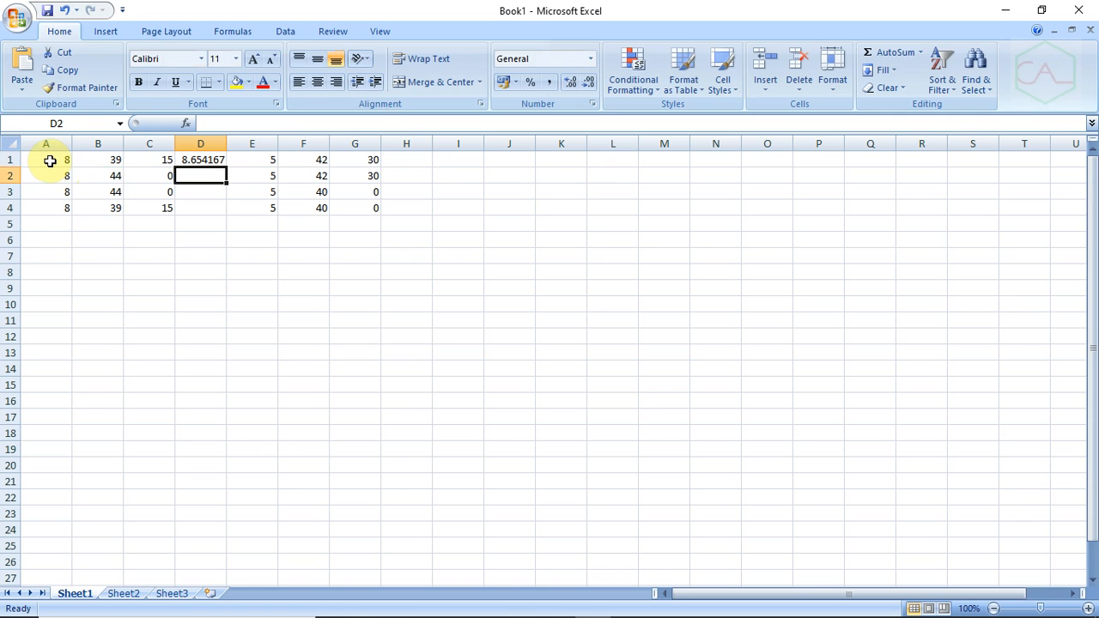
pyautogui.click(206, 162)
pyautogui.moveTo(227, 174); pyautogui.dragTo(226, 214)
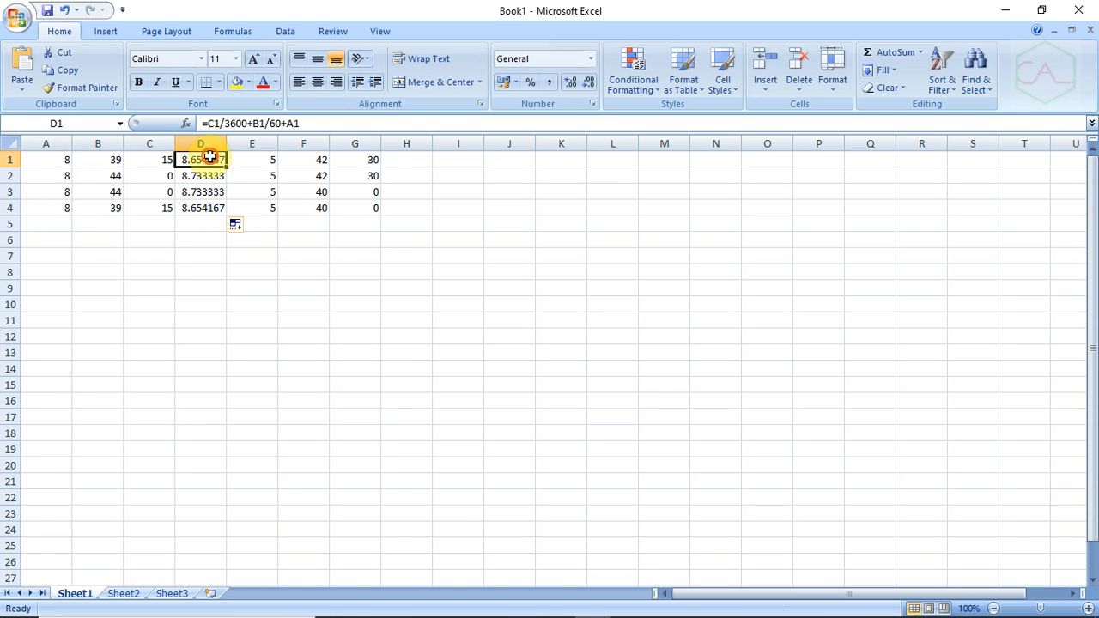
# Copy the conversion formula from D1 to H1 and fill it down through H4
pyautogui.rightClick(210, 158)
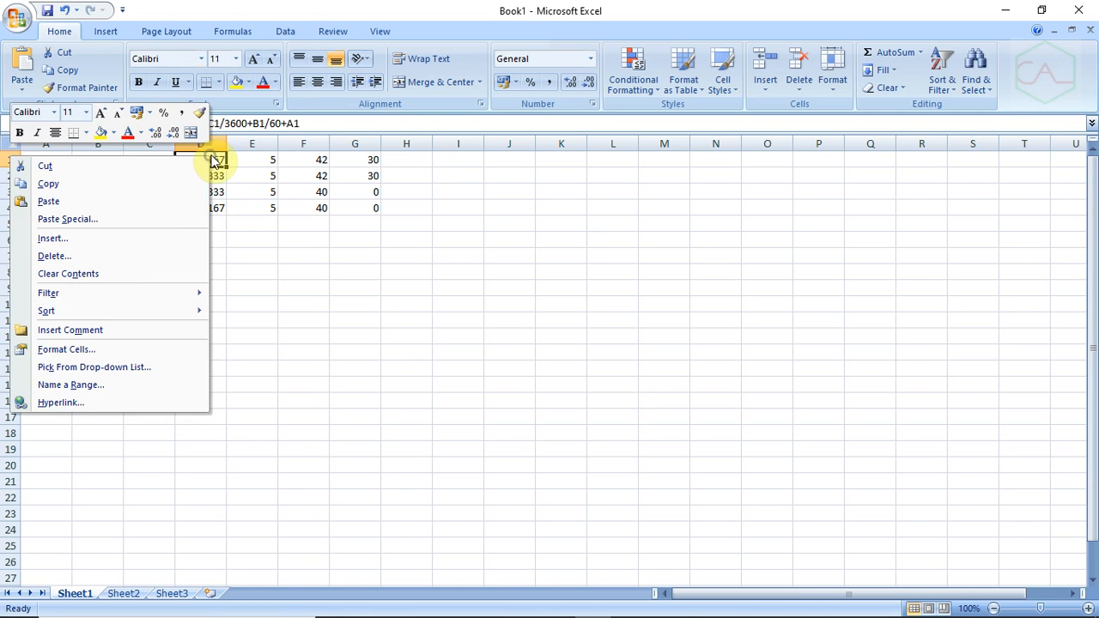
pyautogui.click(67, 184)
pyautogui.click(389, 161)
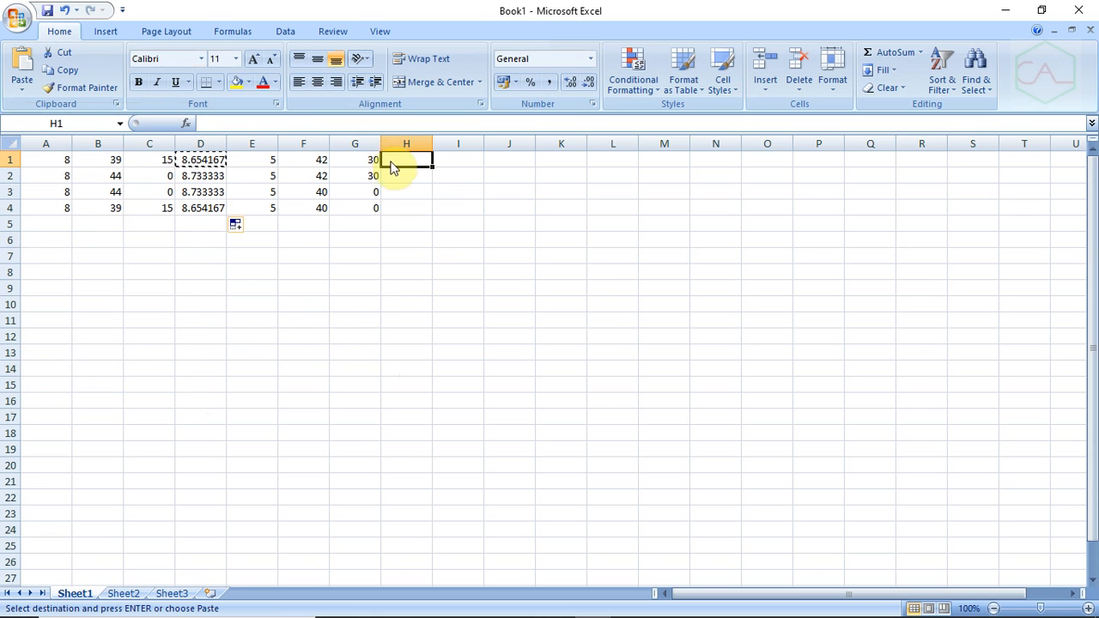
pyautogui.hotkey('ctrl', 'v')
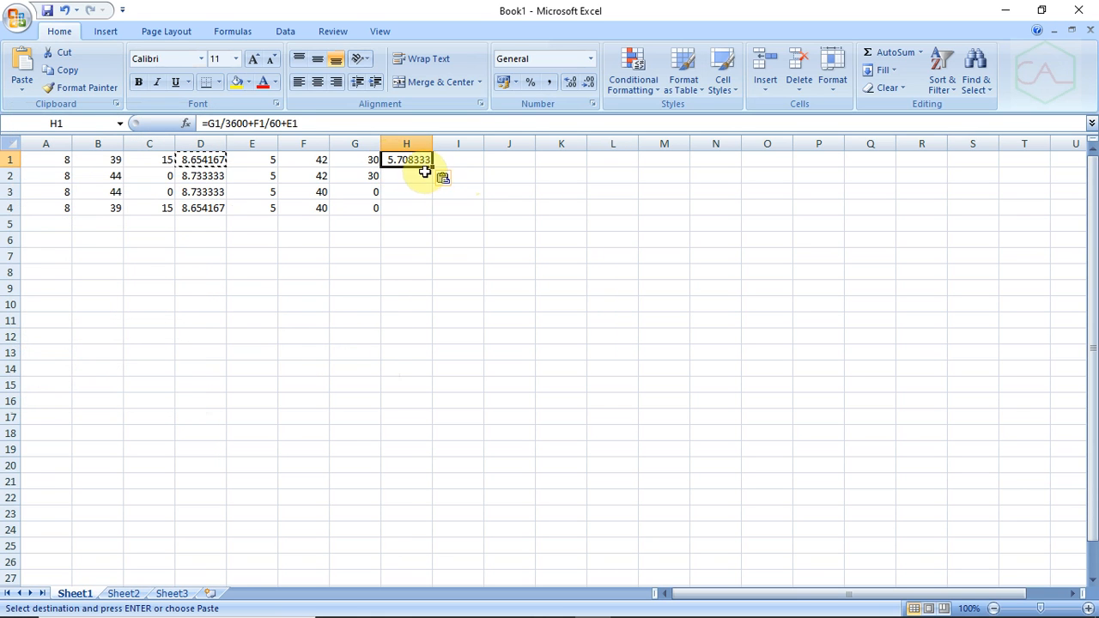
pyautogui.moveTo(433, 168); pyautogui.dragTo(434, 214)
pyautogui.click(503, 210)
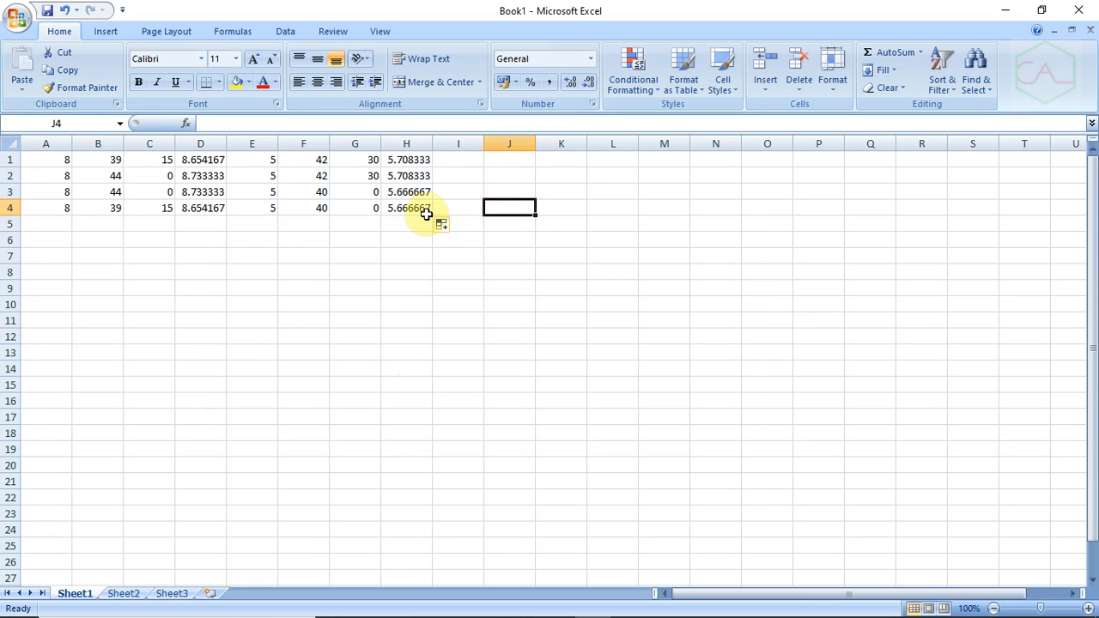
# Copy the range D1:H4 and paste it back in place as values only, replacing the conversion formulas
pyautogui.moveTo(203, 160); pyautogui.dragTo(410, 213)
pyautogui.hotkey('ctrl', 'c')
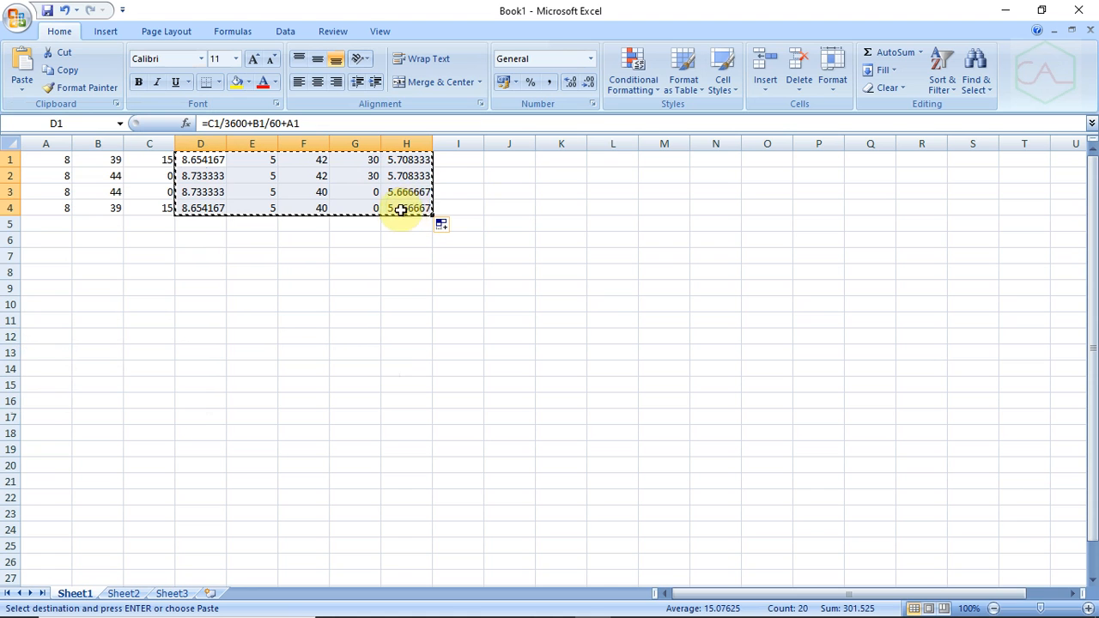
pyautogui.rightClick(202, 161)
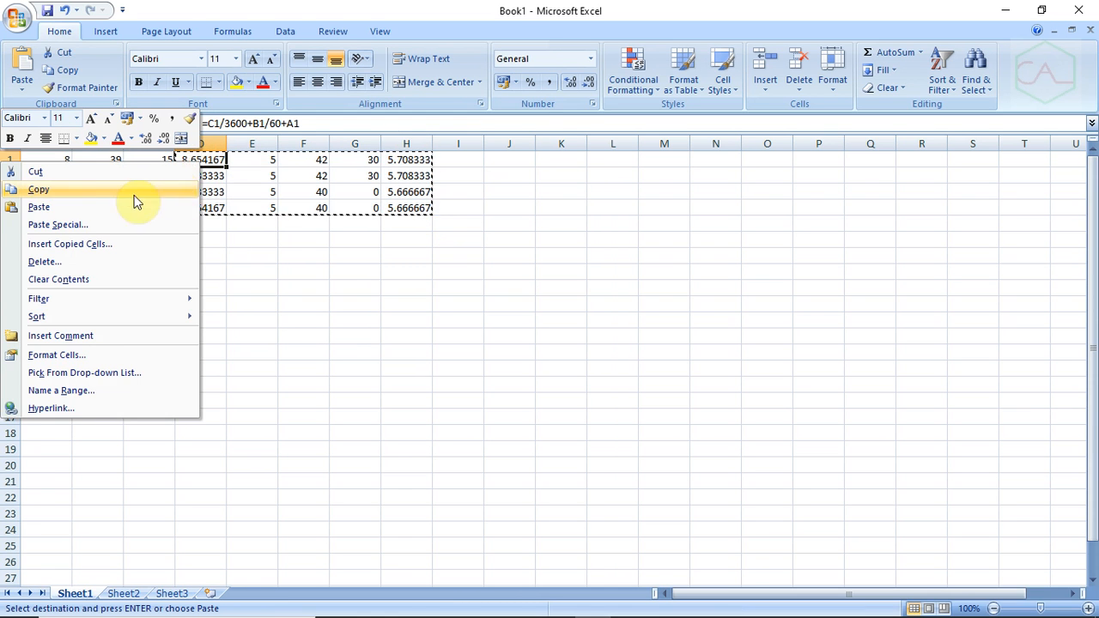
pyautogui.click(103, 223)
pyautogui.click(20, 160)
pyautogui.click(182, 327)
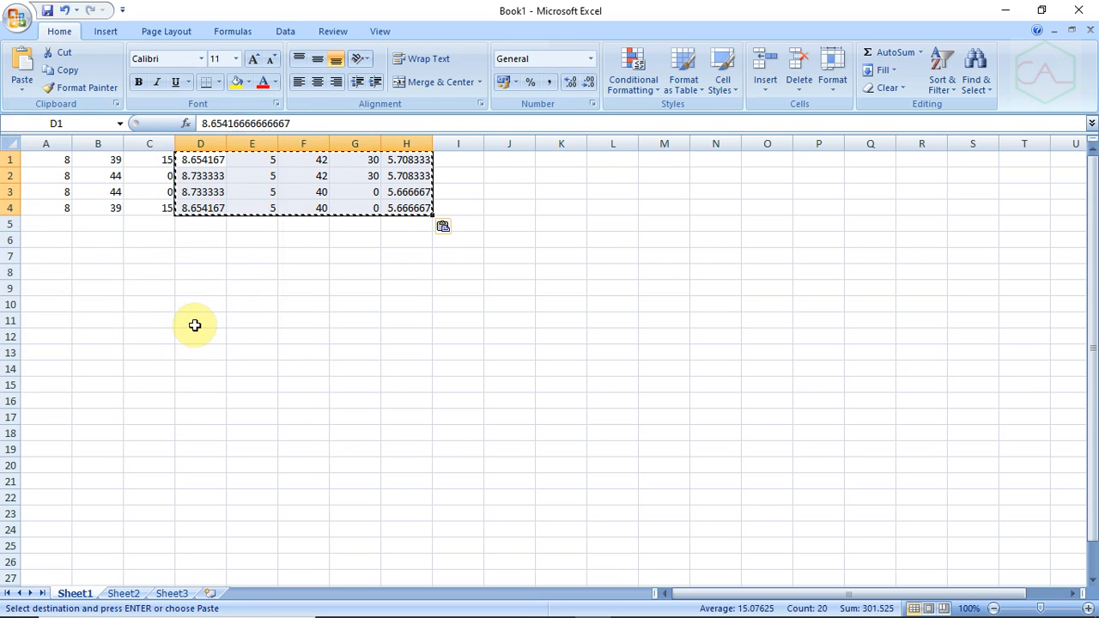
pyautogui.click(262, 286)
# Delete the degree, minute and second columns of both coordinate sets, keeping only the two decimal-degree columns
pyautogui.click(165, 143)
pyautogui.moveTo(165, 143)
pyautogui.mouseDown()
pyautogui.moveTo(51, 142)
pyautogui.moveTo(184, 143)
pyautogui.mouseUp()
pyautogui.rightClick(44, 143)
pyautogui.click(92, 248)
pyautogui.rightClick(193, 148)
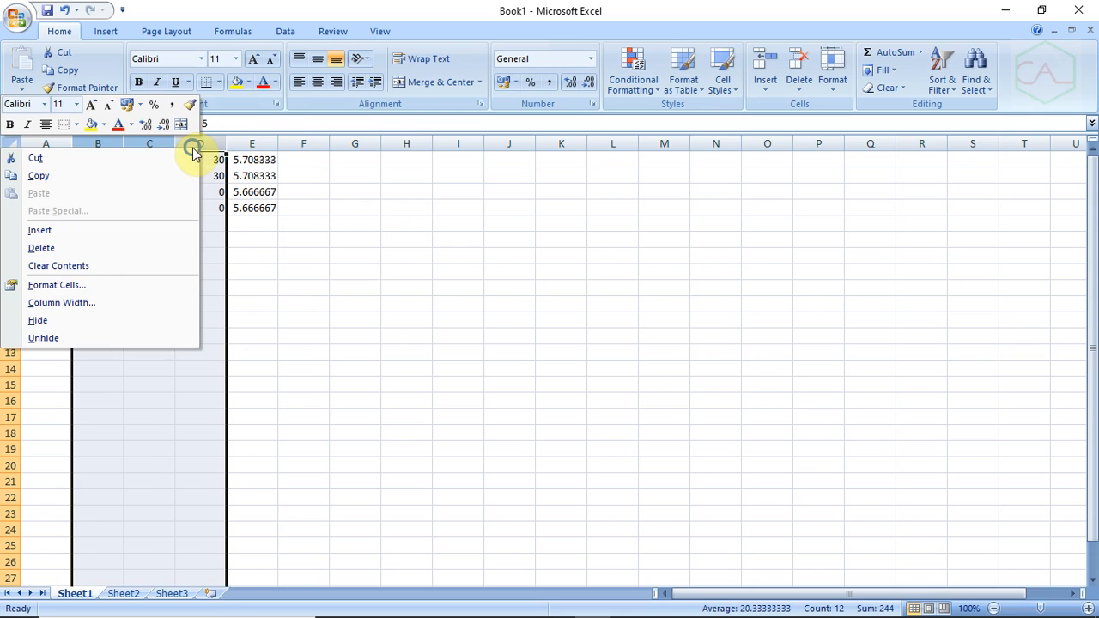
pyautogui.click(69, 248)
pyautogui.click(261, 272)
# Insert a row above the coordinates and enter the headers x in A1 and y in B1
pyautogui.click(10, 160)
pyautogui.rightClick(10, 160)
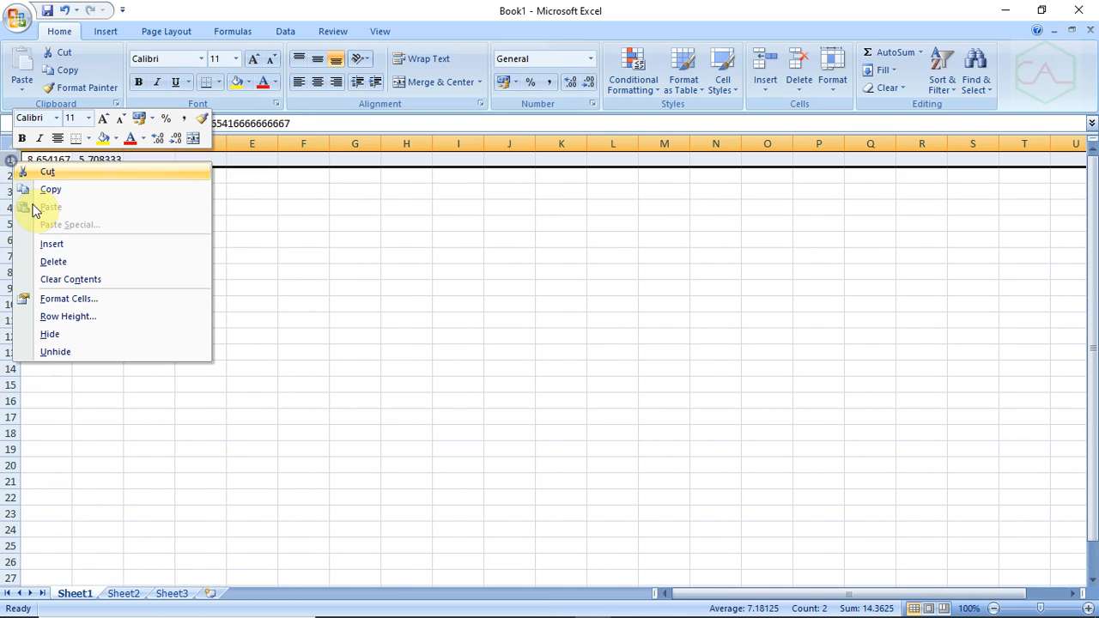
pyautogui.click(61, 244)
pyautogui.click(53, 161)
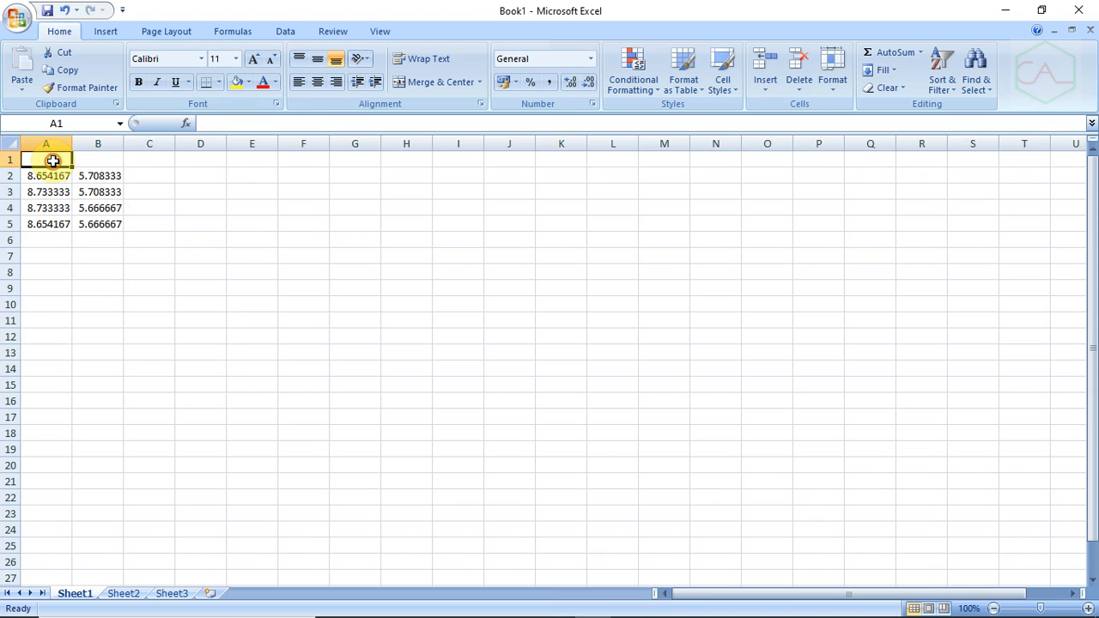
pyautogui.write('x')
pyautogui.click(106, 160)
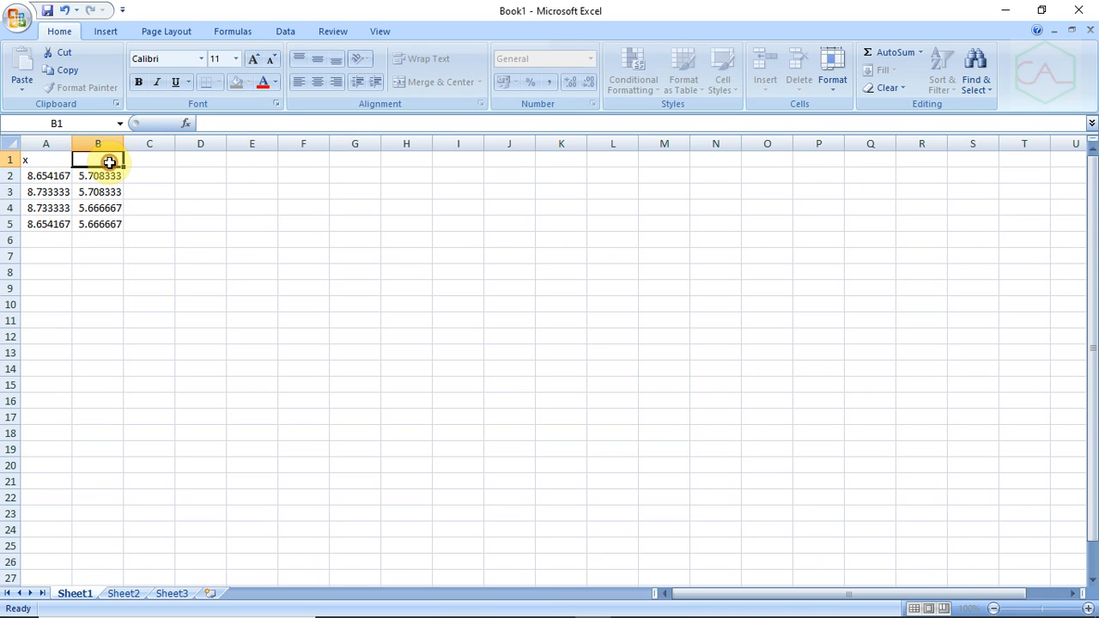
pyautogui.write('y')
pyautogui.click(228, 240)
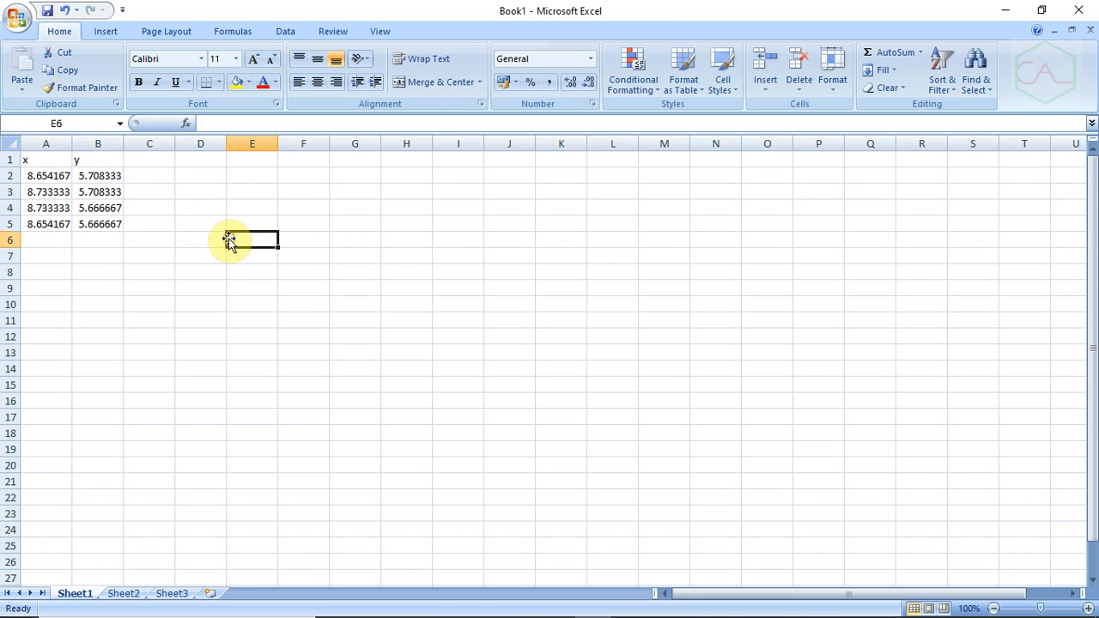
# Save the workbook on the Desktop as boundary-correction in CSV (Comma delimited) format, keeping that format
pyautogui.click(17, 17)
pyautogui.press('F12')
pyautogui.click(198, 295)
pyautogui.click(193, 481)
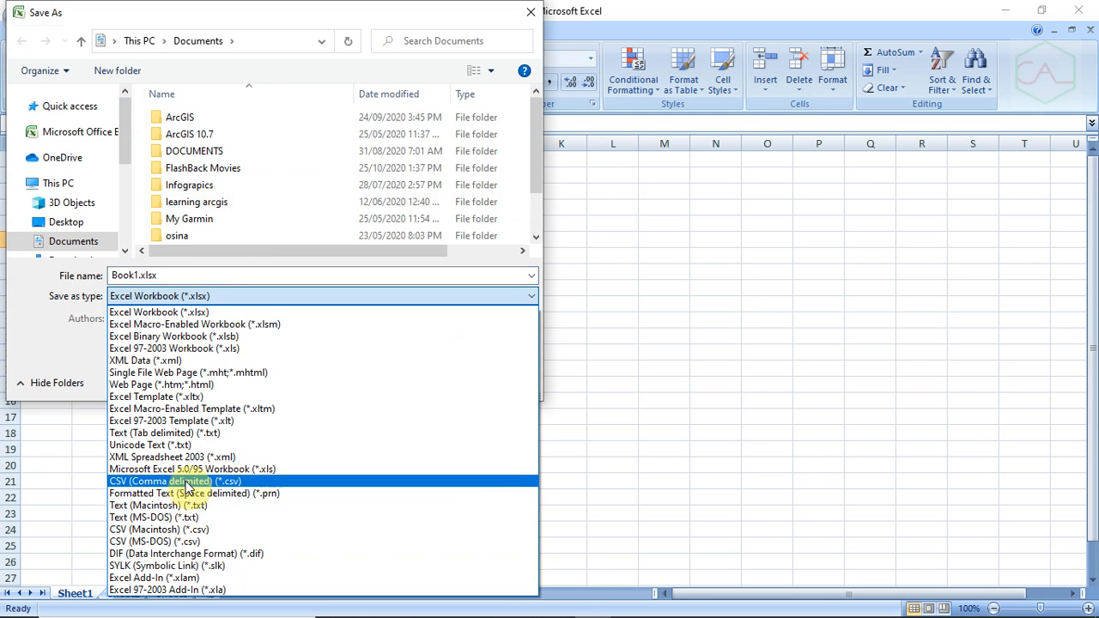
pyautogui.doubleClick(179, 276)
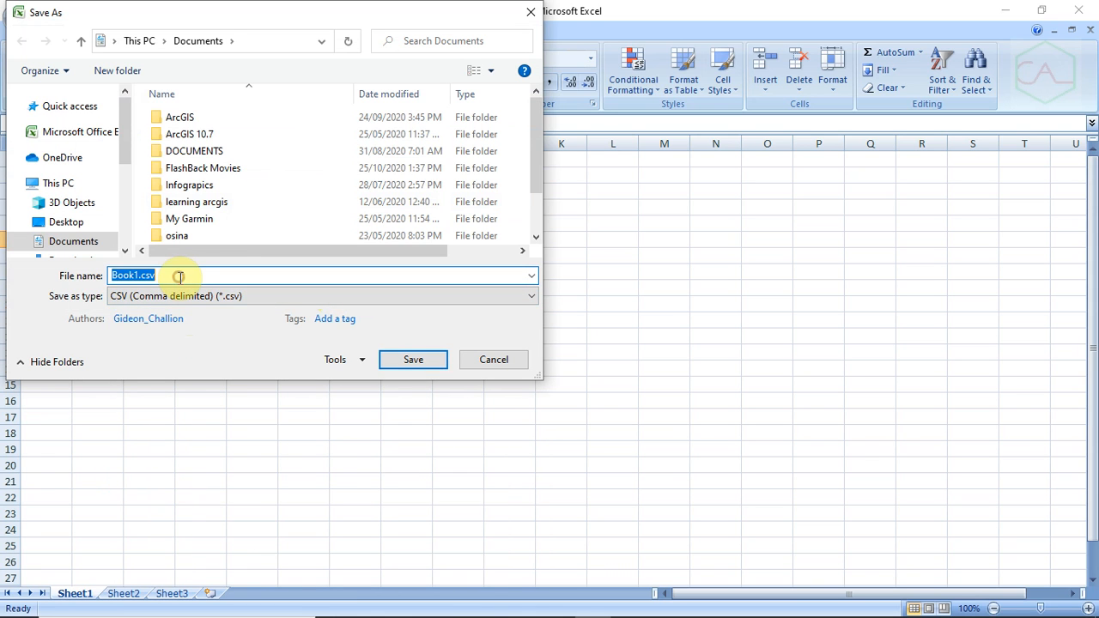
pyautogui.write('boundary-correction')
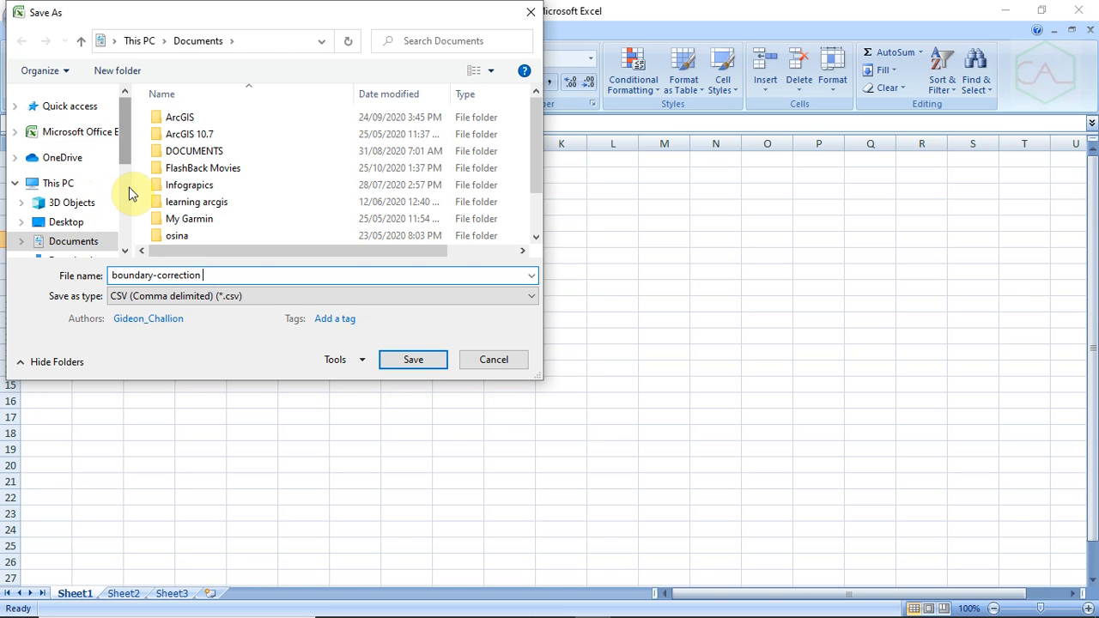
pyautogui.scroll(-2, 121, 189)
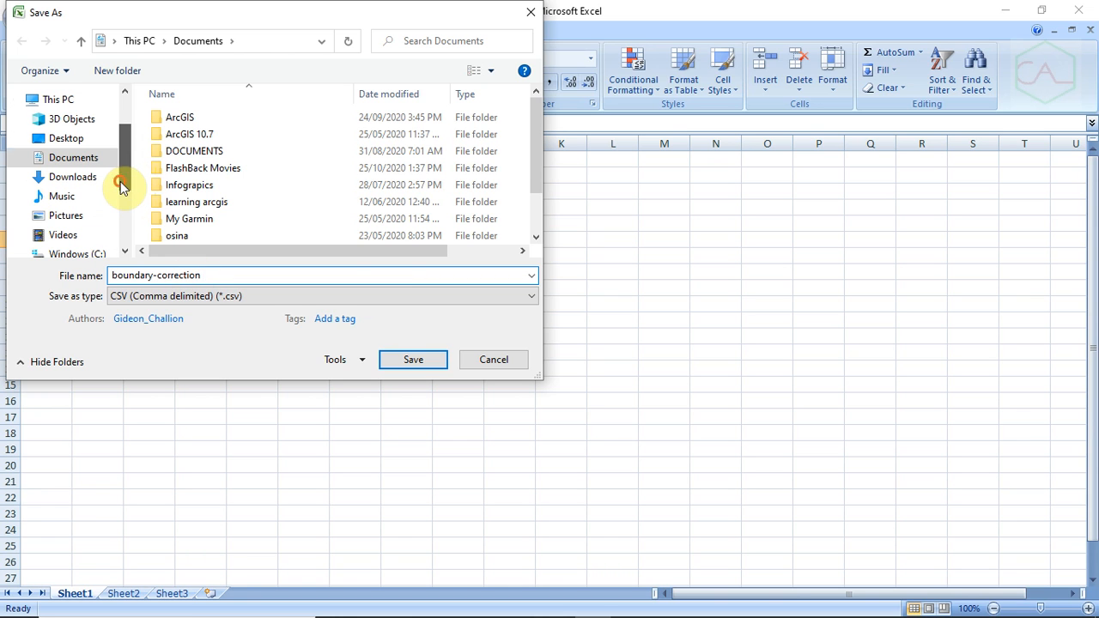
pyautogui.click(75, 140)
pyautogui.click(412, 360)
pyautogui.click(508, 367)
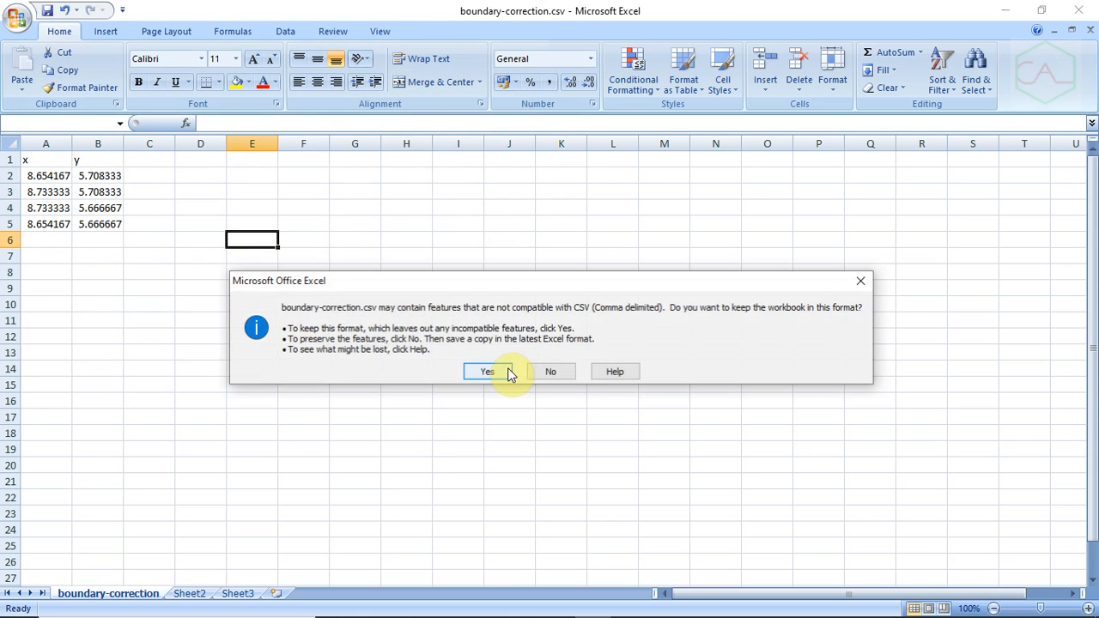
pyautogui.click(493, 371)
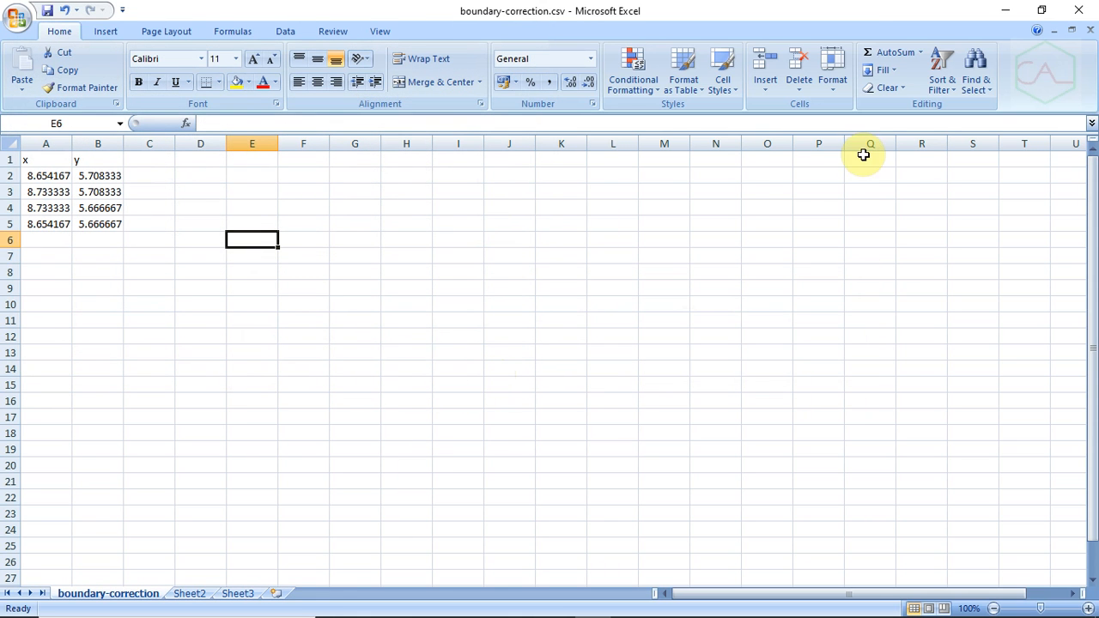
# Find Global Mapper 17 through the Windows search and launch it
pyautogui.click(142, 603)
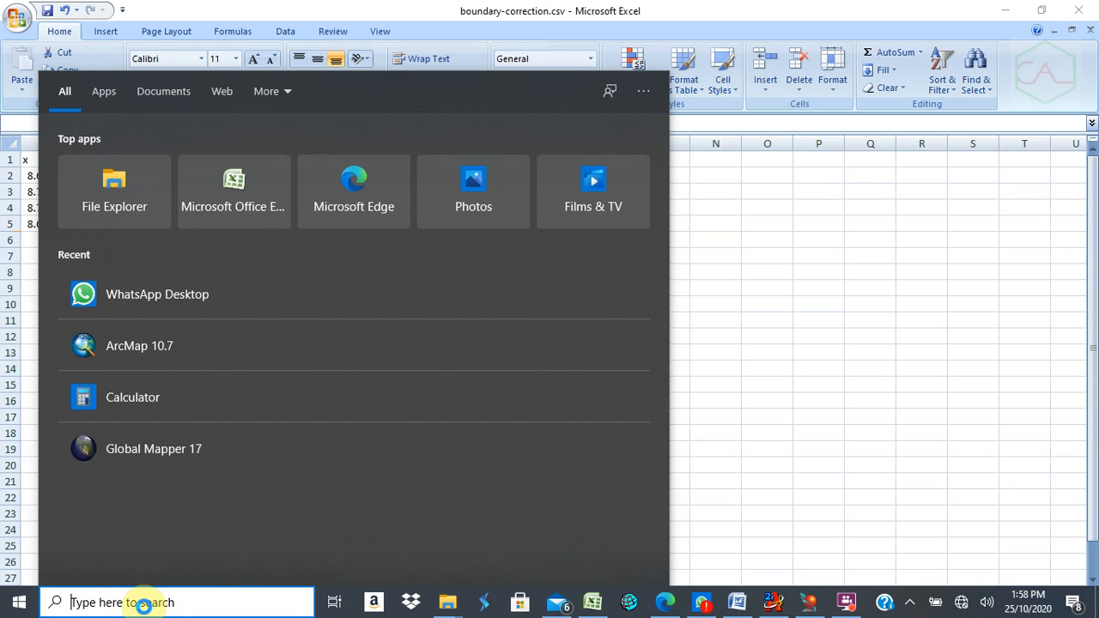
pyautogui.write('g')
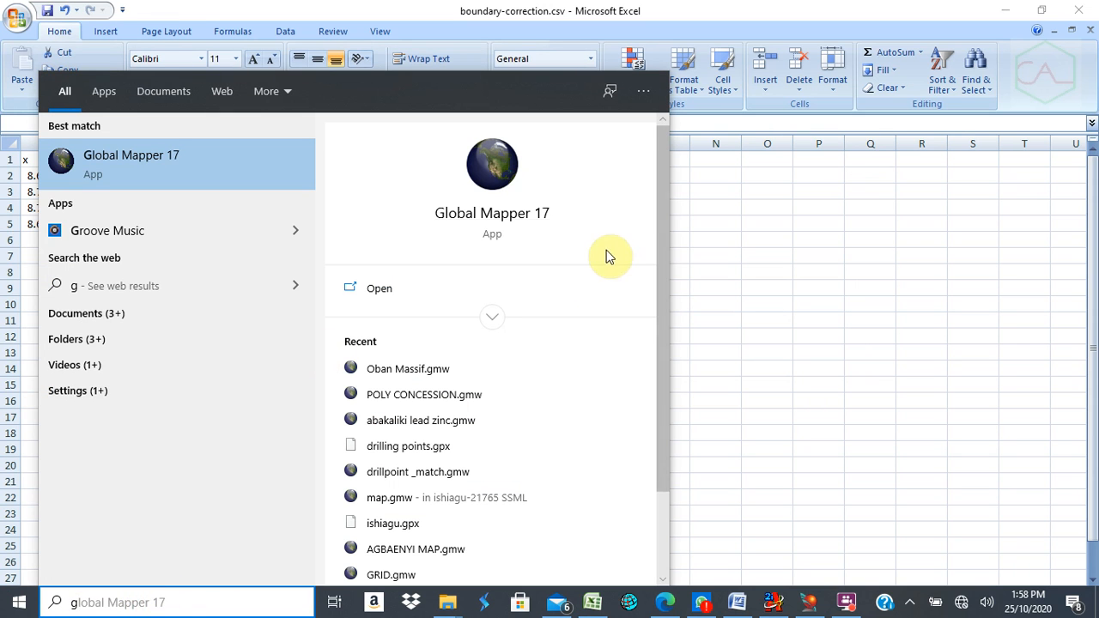
pyautogui.click(475, 219)
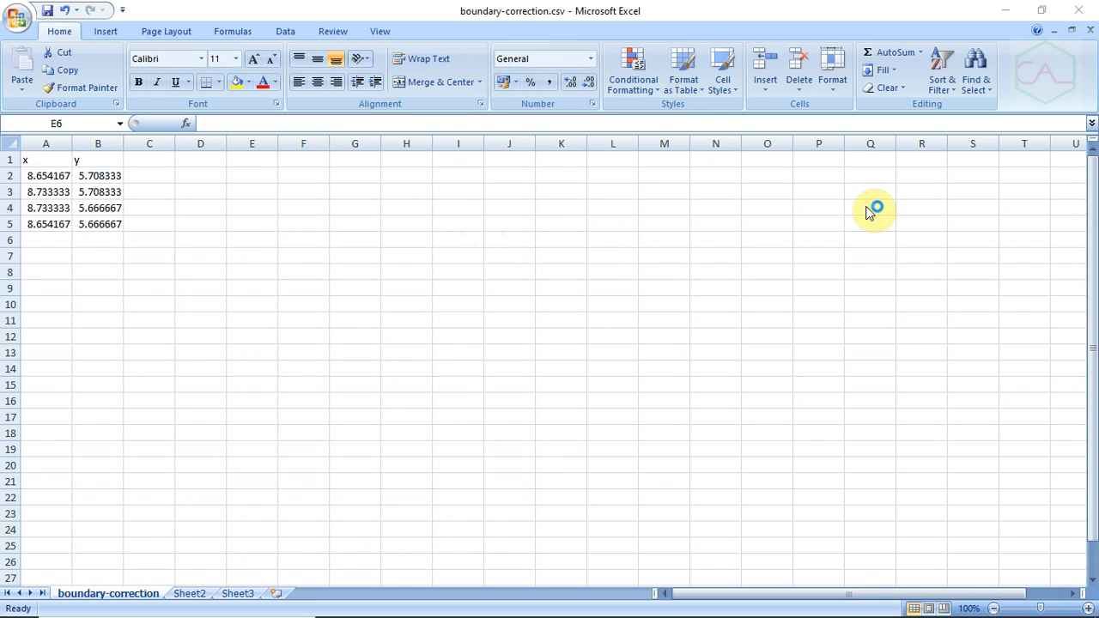
# Close the Excel workbook, saving the changes to boundary-correction.csv on the Desktop in CSV format
pyautogui.click(1088, 15)
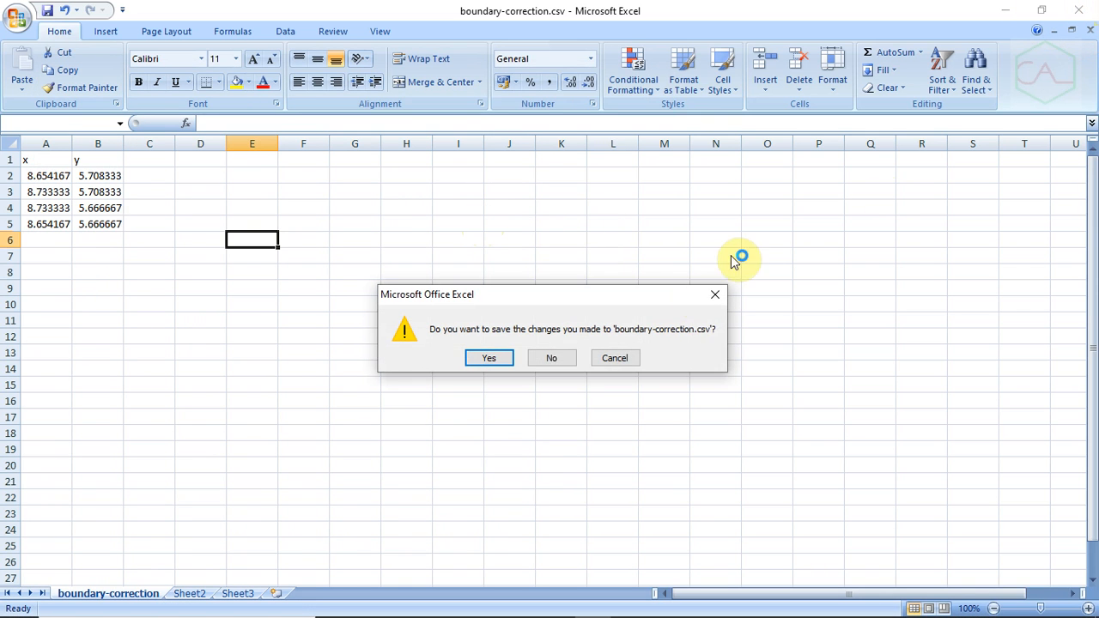
pyautogui.click(497, 359)
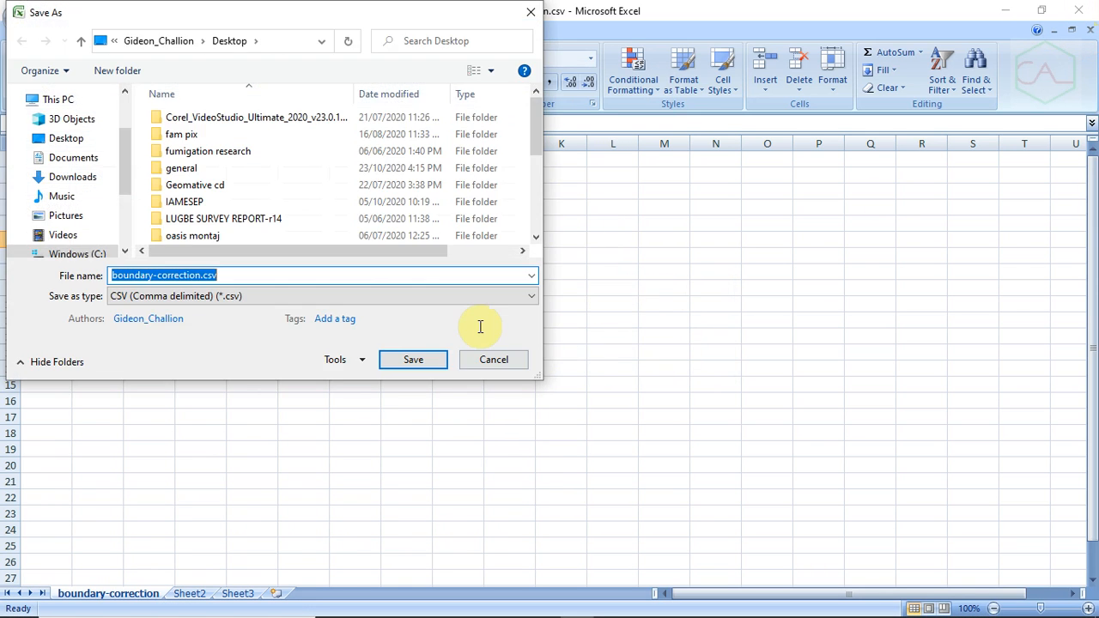
pyautogui.click(415, 360)
pyautogui.click(599, 322)
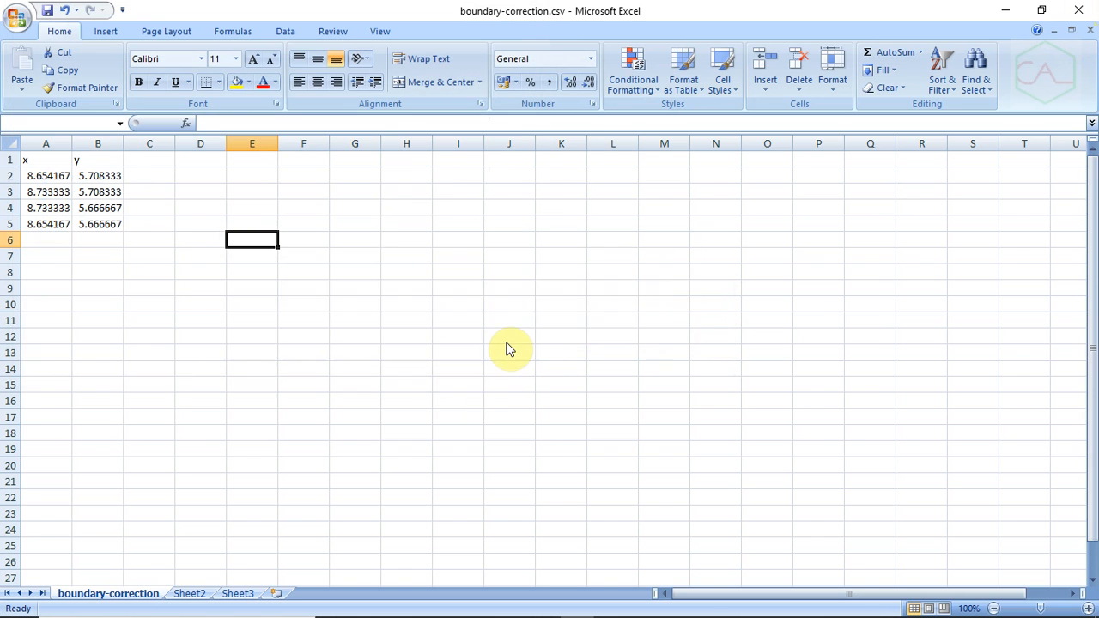
pyautogui.click(484, 370)
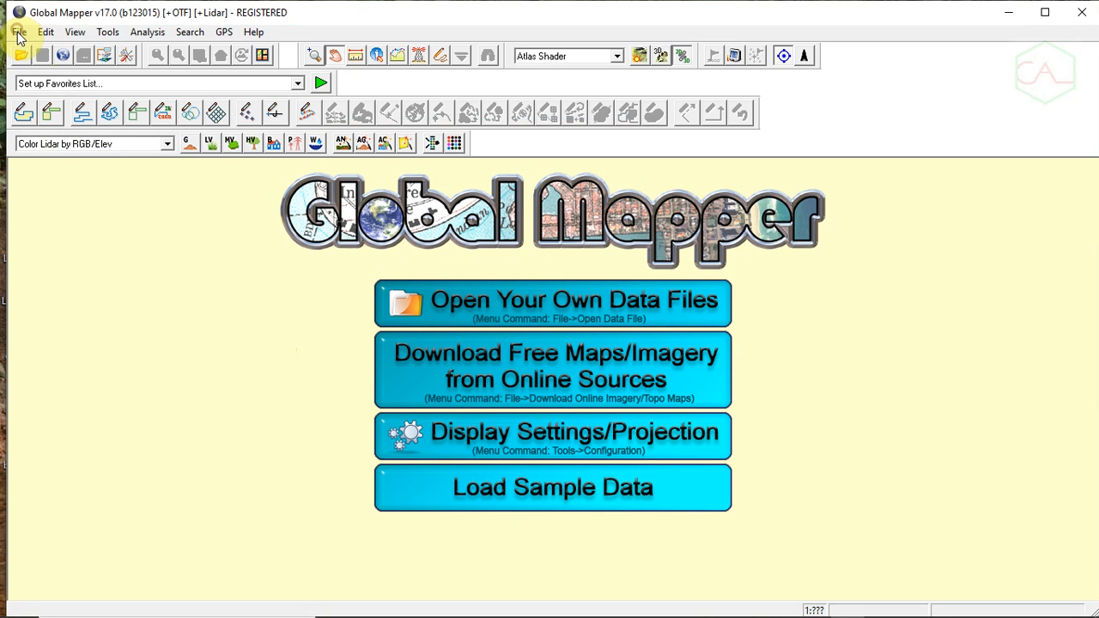
# Open boundary-correction.csv from the Desktop as a data file in Global Mapper
pyautogui.click(41, 58)
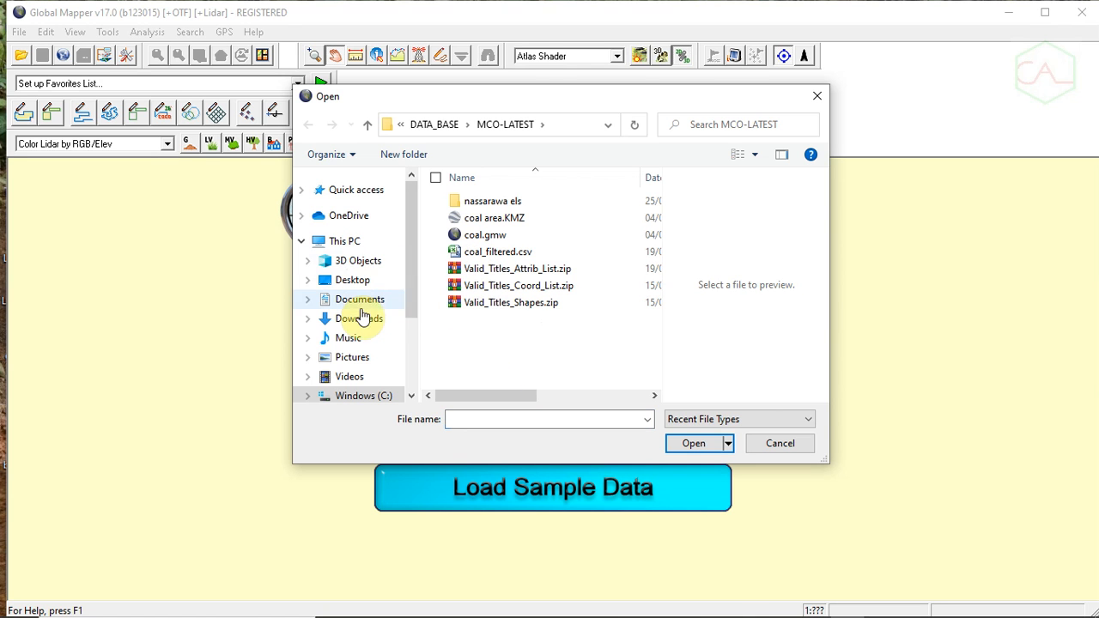
pyautogui.moveTo(417, 287); pyautogui.dragTo(420, 311)
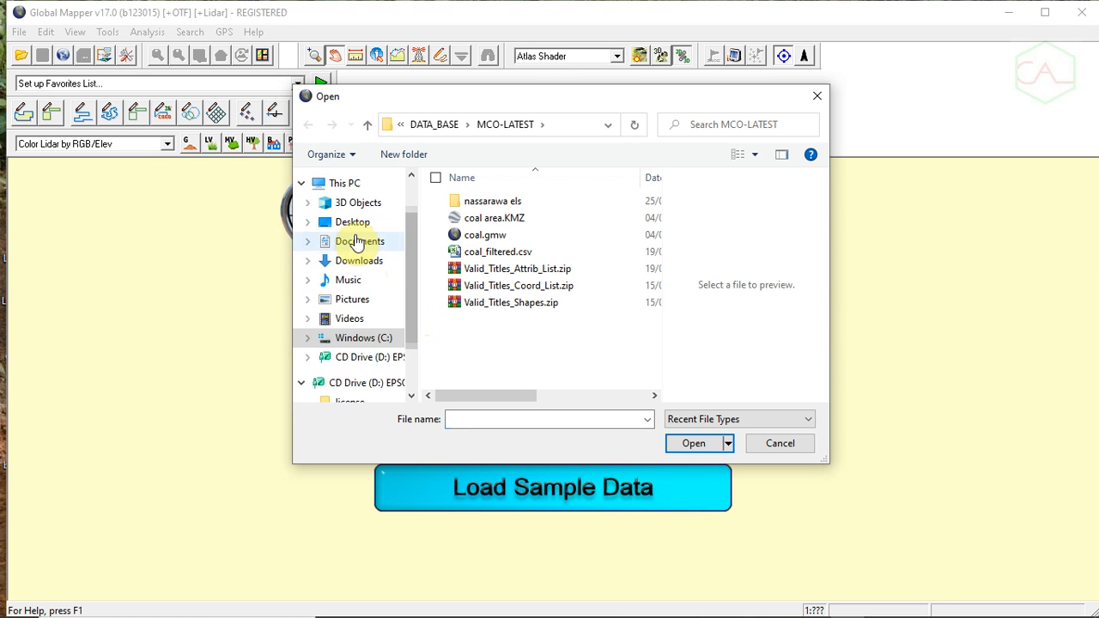
pyautogui.click(352, 222)
pyautogui.click(563, 311)
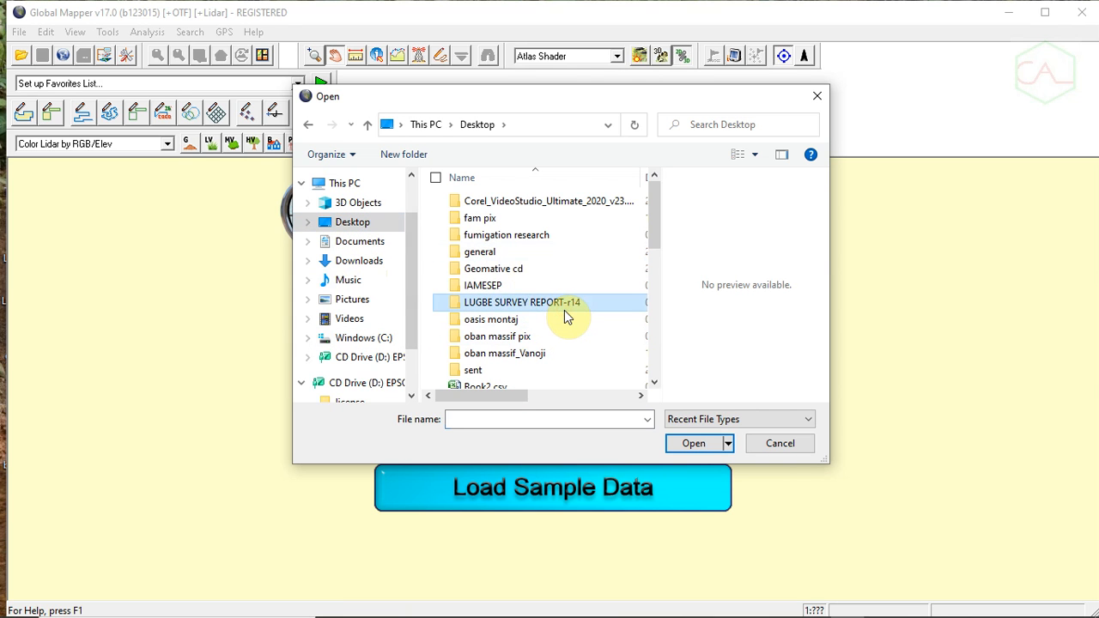
pyautogui.press('pagedown')
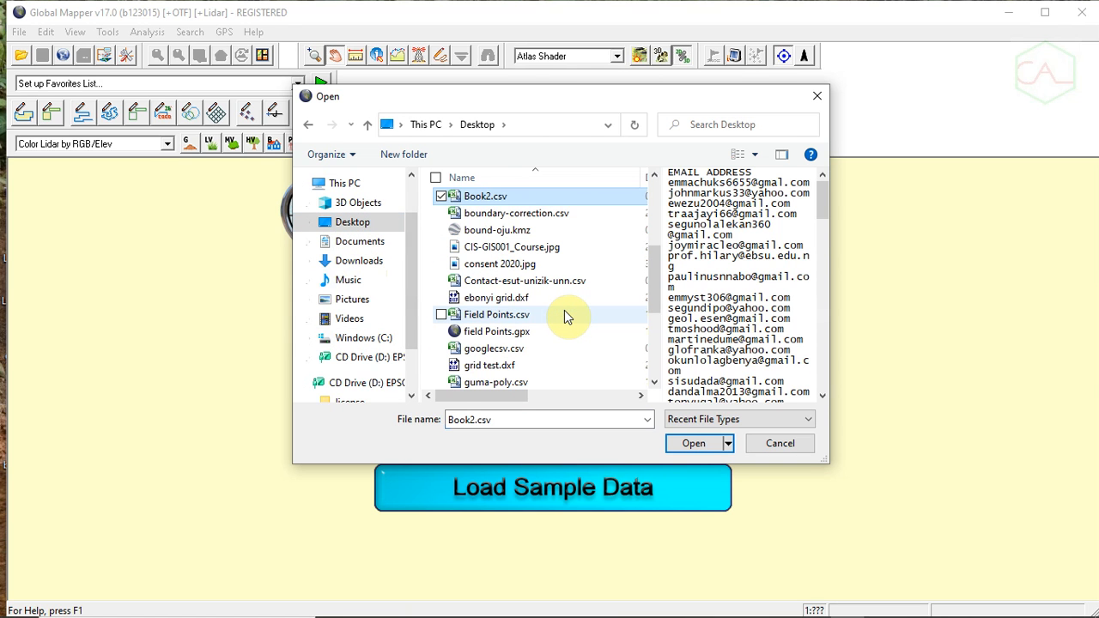
pyautogui.press('Down')
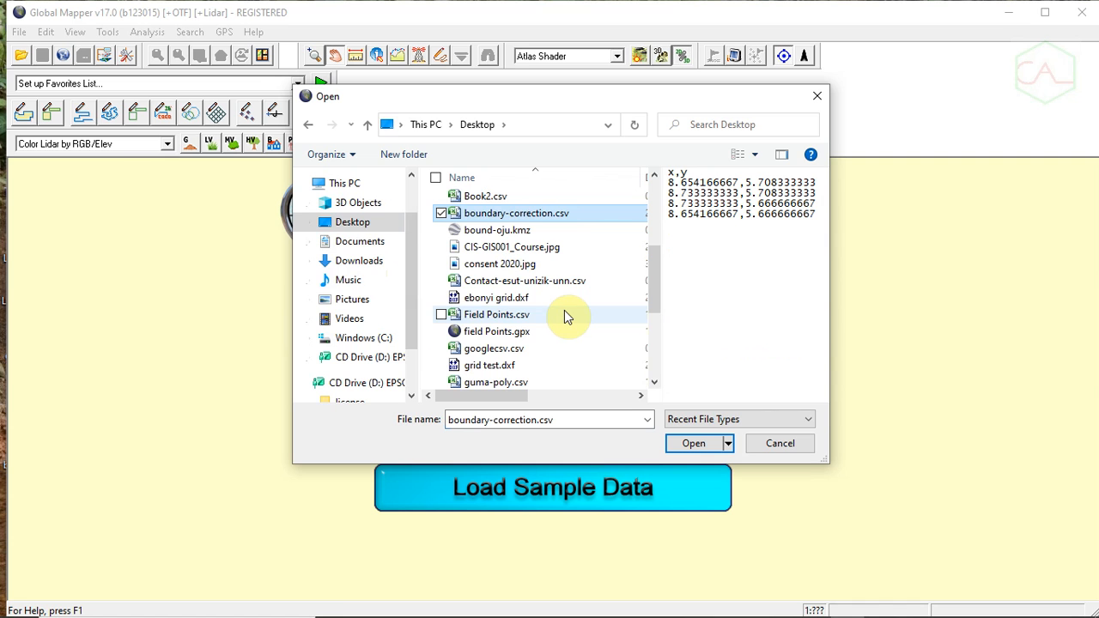
pyautogui.doubleClick(554, 214)
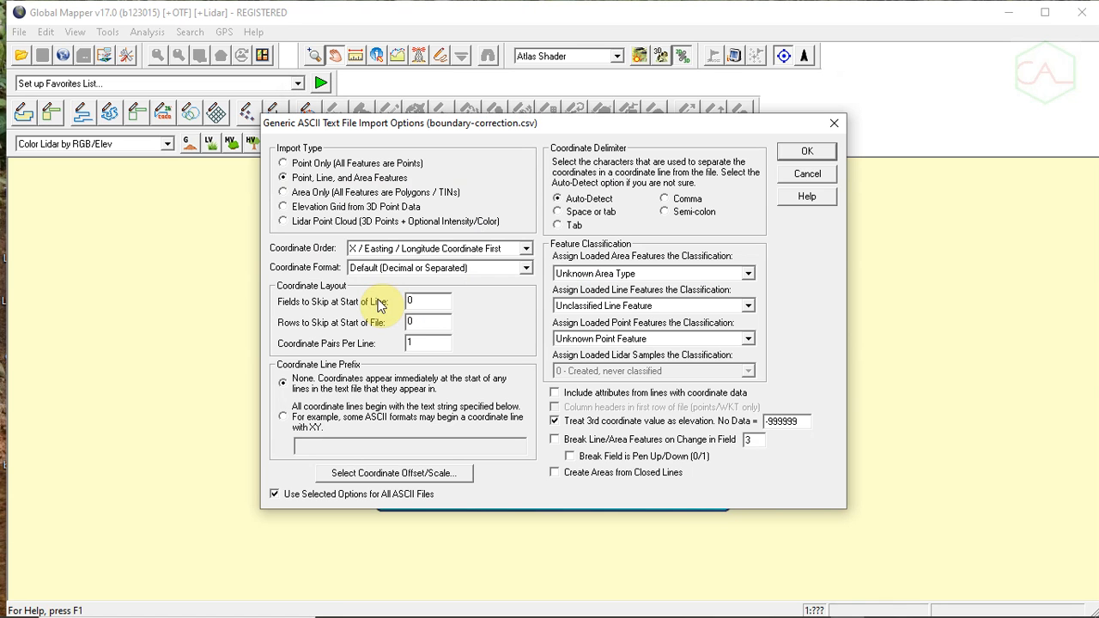
# Import the file as point, line and area features with attributes from coordinate lines, using the Geographic (Latitude/Longitude) projection and WGS84 datum
pyautogui.click(284, 177)
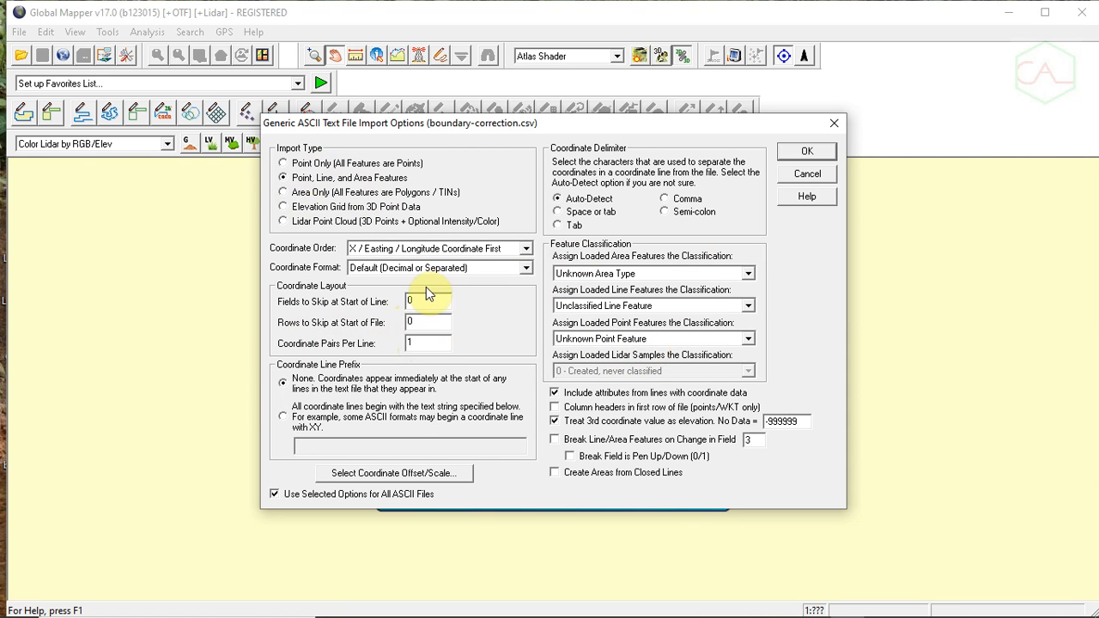
pyautogui.click(816, 156)
pyautogui.click(479, 414)
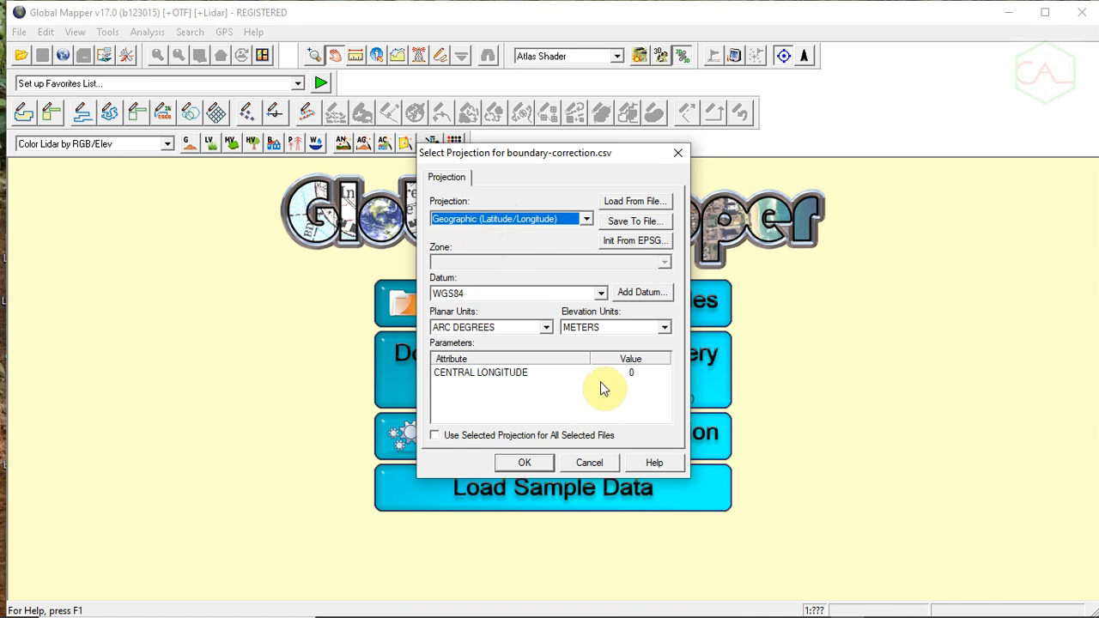
pyautogui.click(527, 463)
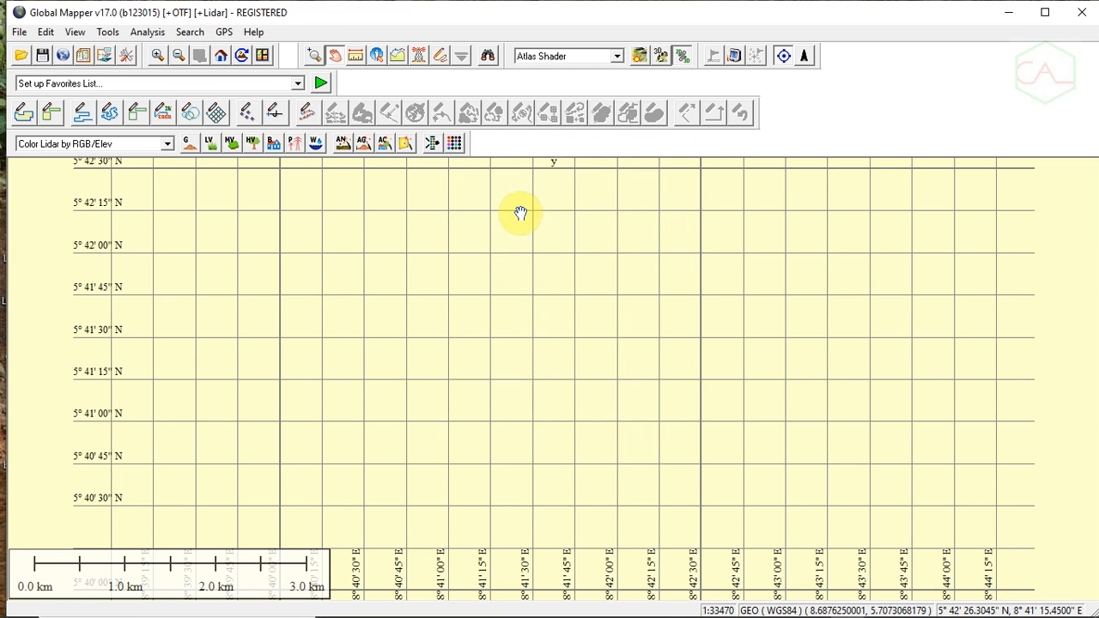
# Check the loaded layer in the Overlay Control Center and set the map's grid display to No Grid
pyautogui.click(84, 56)
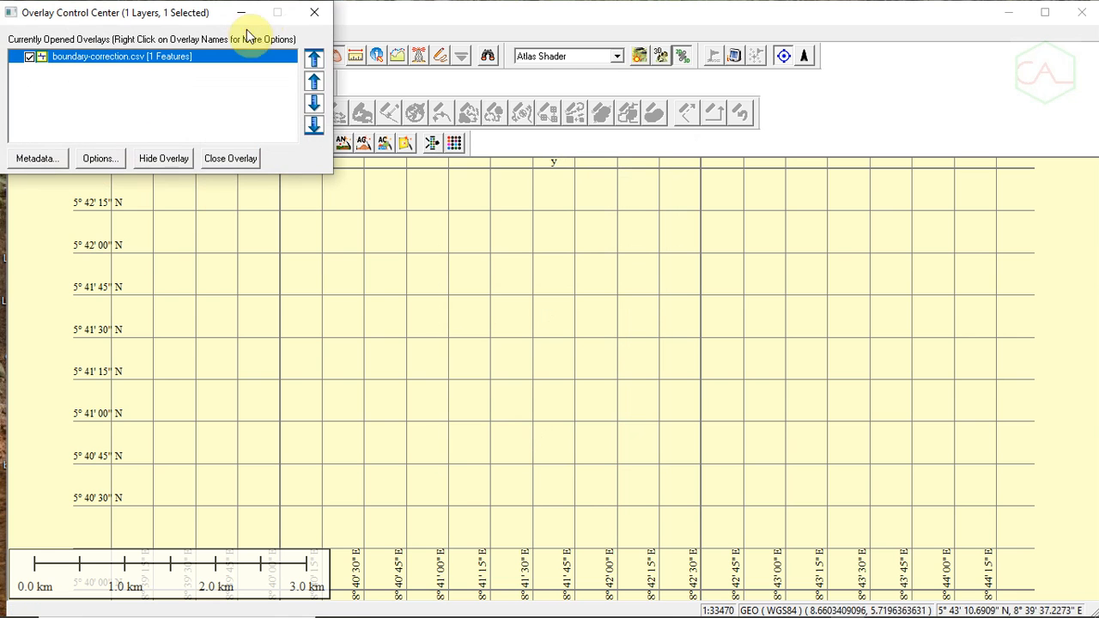
pyautogui.click(315, 12)
pyautogui.click(127, 57)
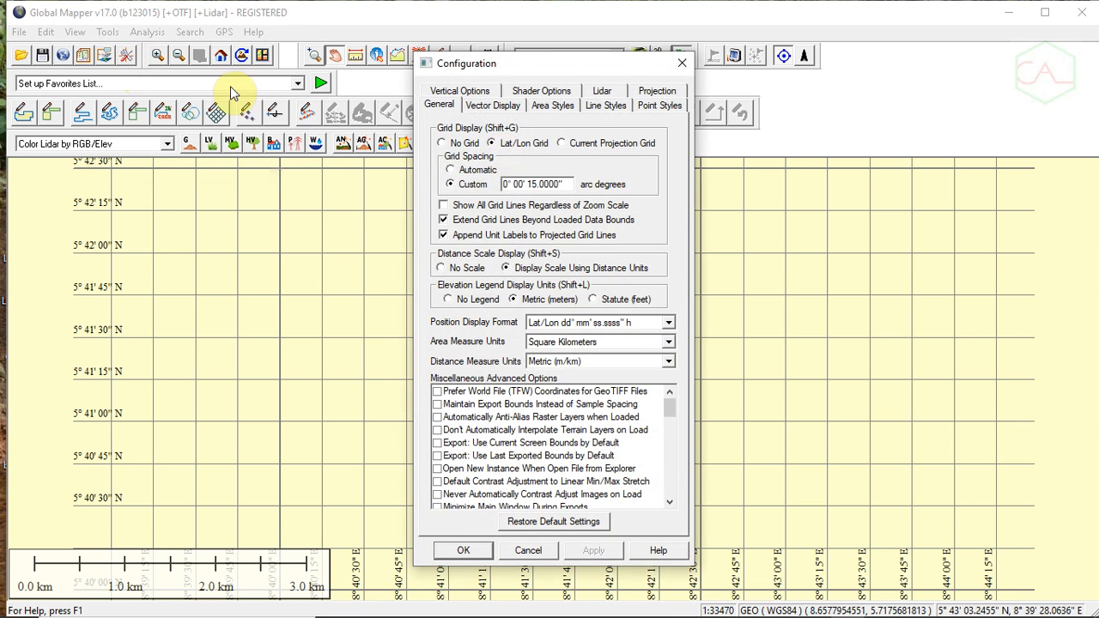
pyautogui.click(441, 144)
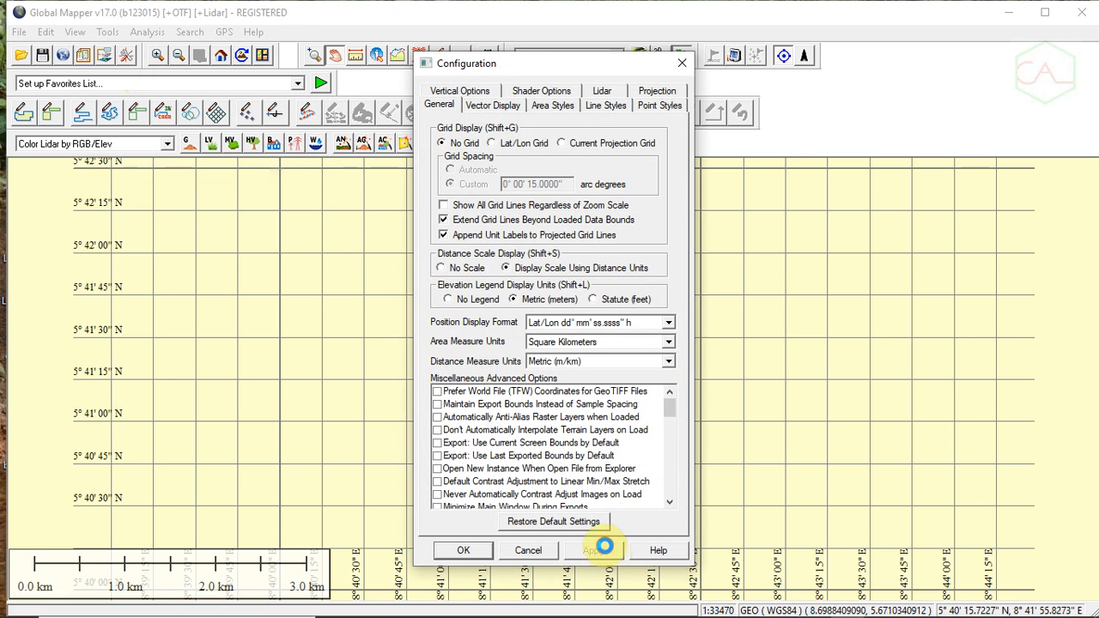
pyautogui.click(601, 551)
pyautogui.click(461, 550)
pyautogui.scroll(-1, 596, 311)
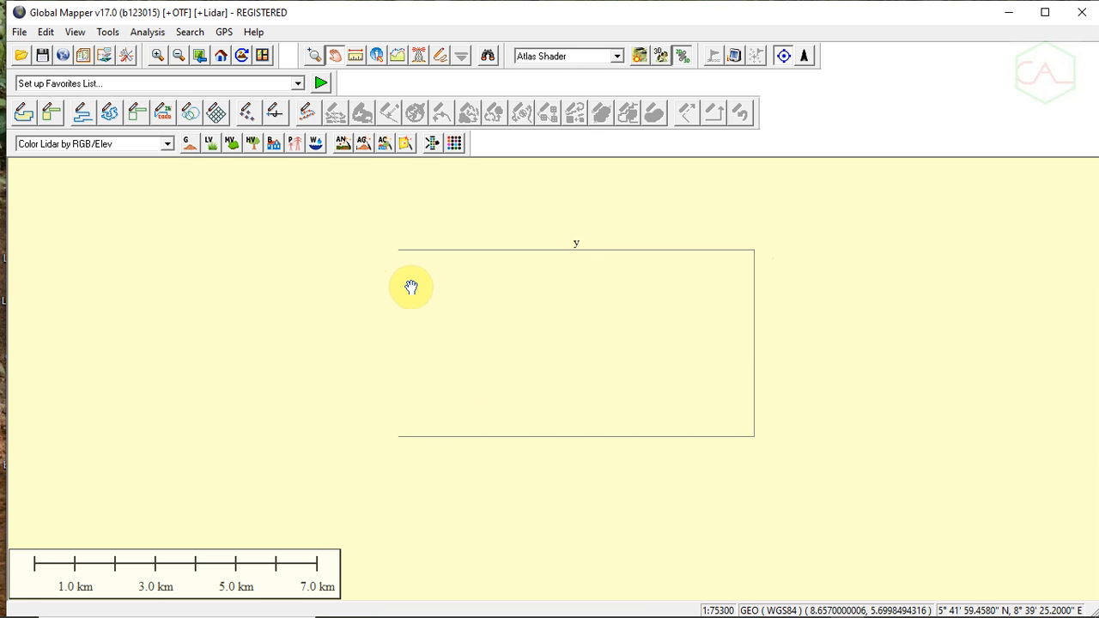
# Switch to boundary-correction.csv in Excel and copy the first coordinate pair, A2:B2, into A6:B6 to close the boundary
pyautogui.click(1012, 18)
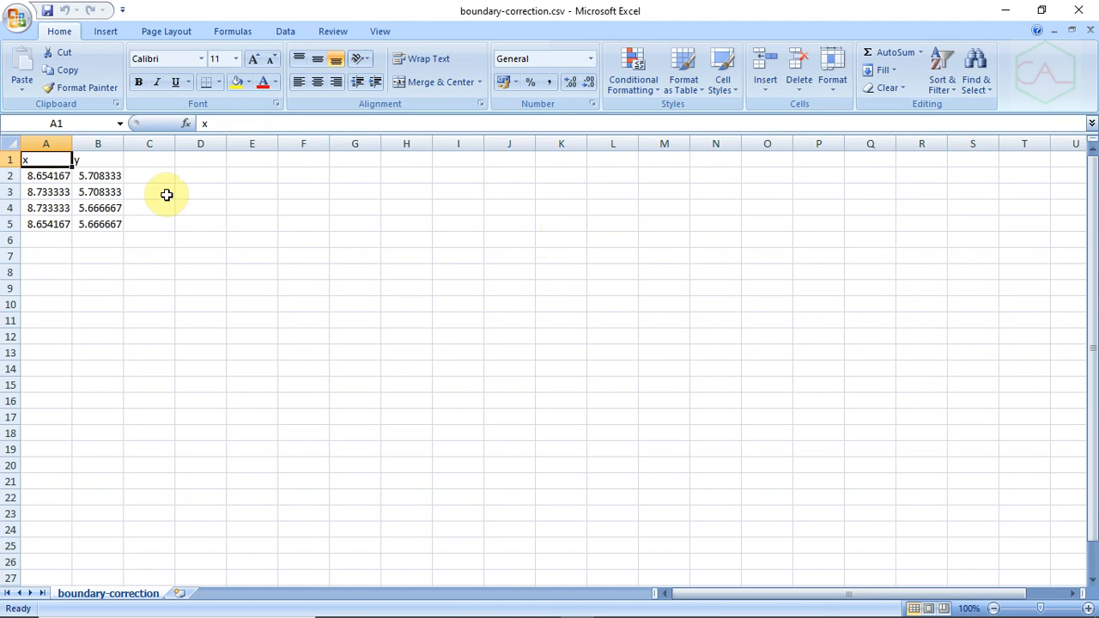
pyautogui.click(355, 288)
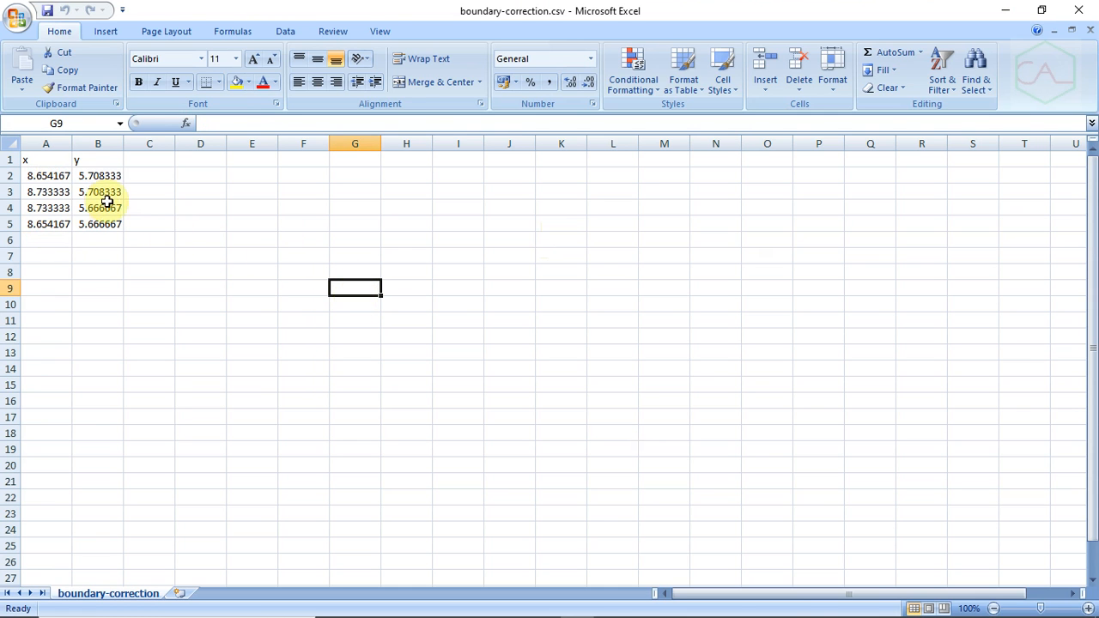
pyautogui.click(38, 176)
pyautogui.moveTo(38, 176); pyautogui.dragTo(111, 176)
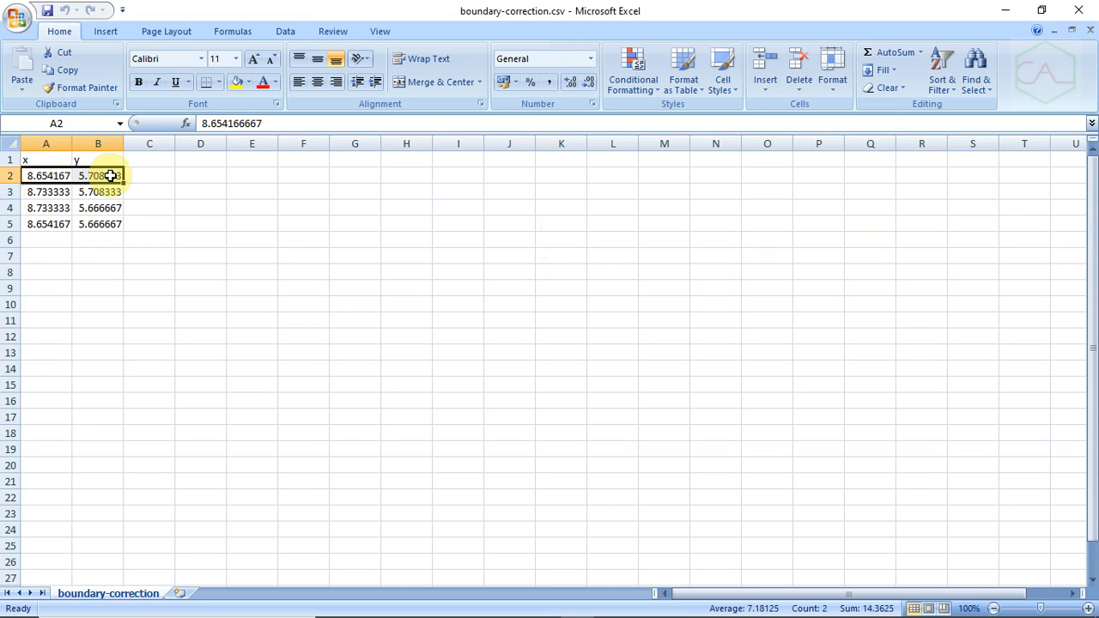
pyautogui.hotkey('ctrl', 'c')
pyautogui.click(35, 238)
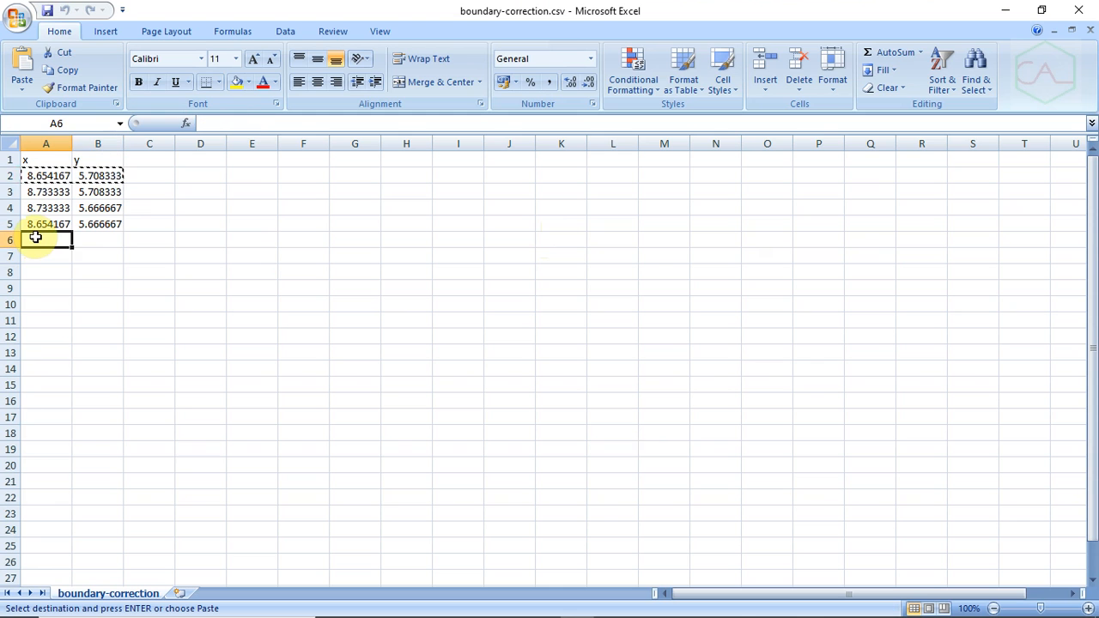
pyautogui.hotkey('ctrl', 'v')
pyautogui.click(168, 263)
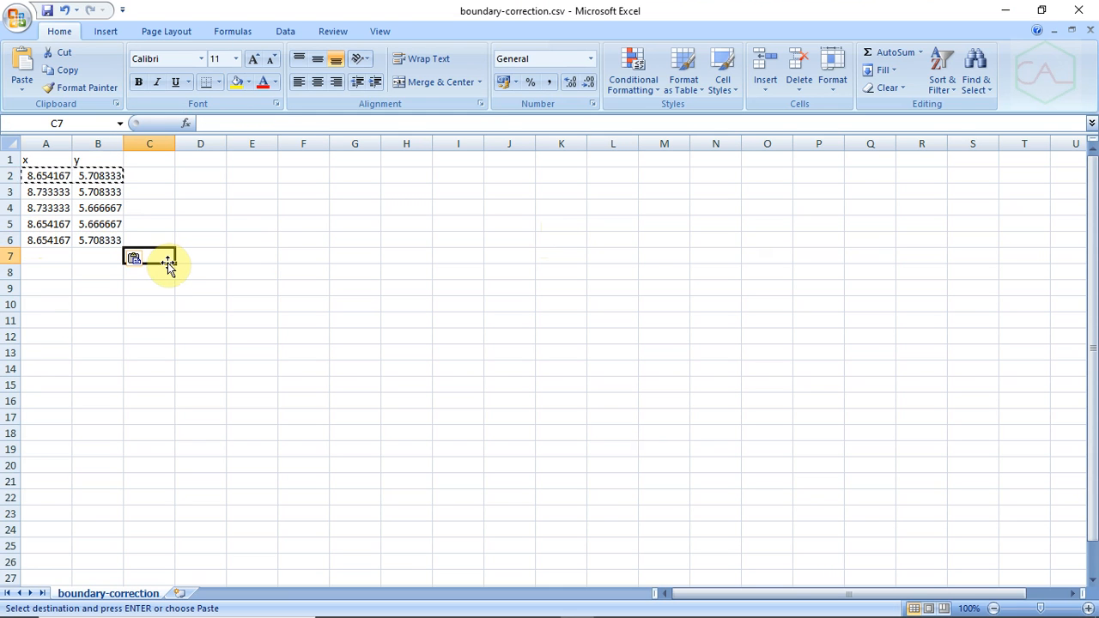
pyautogui.press('Escape')
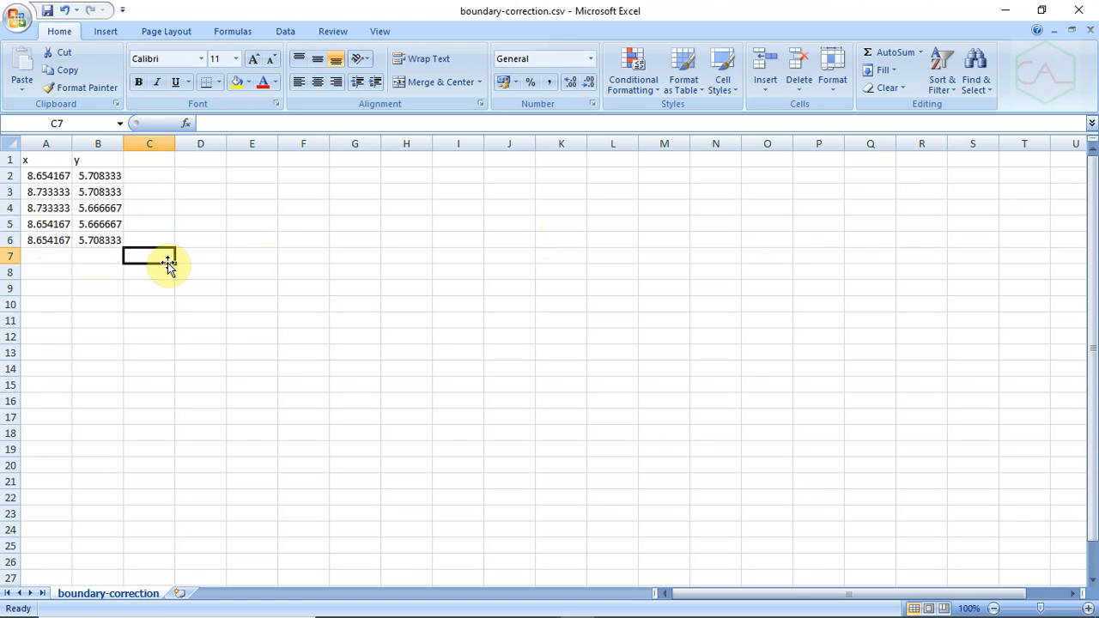
# Close the workbook, saving the changes to boundary-correction.csv on the Desktop in CSV (Comma delimited) format
pyautogui.hotkey('ctrl', 's')
pyautogui.click(485, 372)
pyautogui.click(1078, 10)
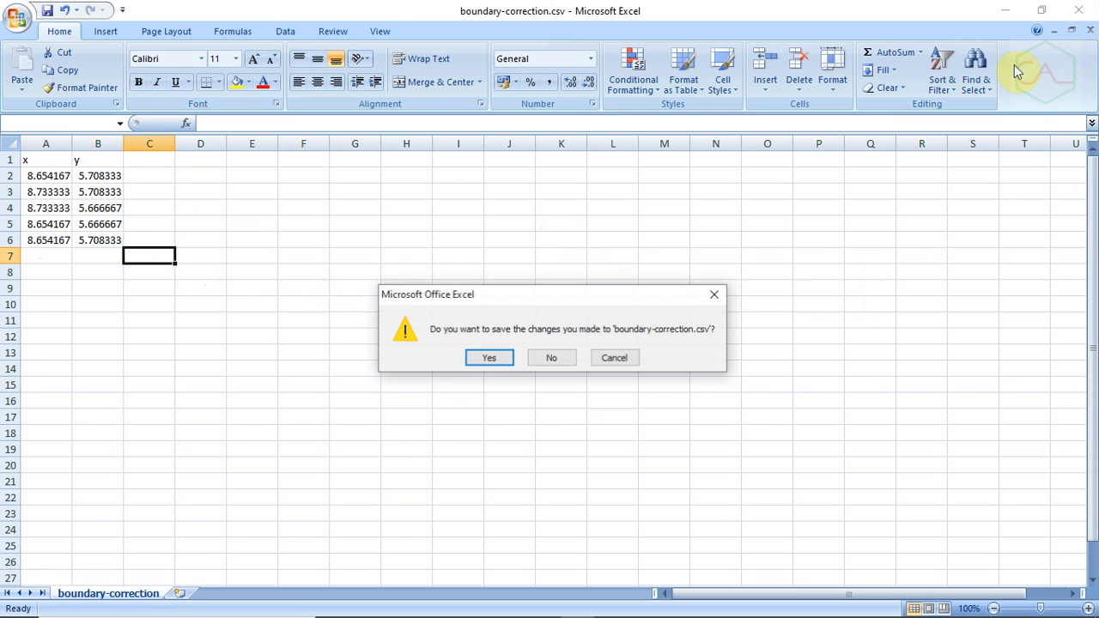
pyautogui.click(490, 356)
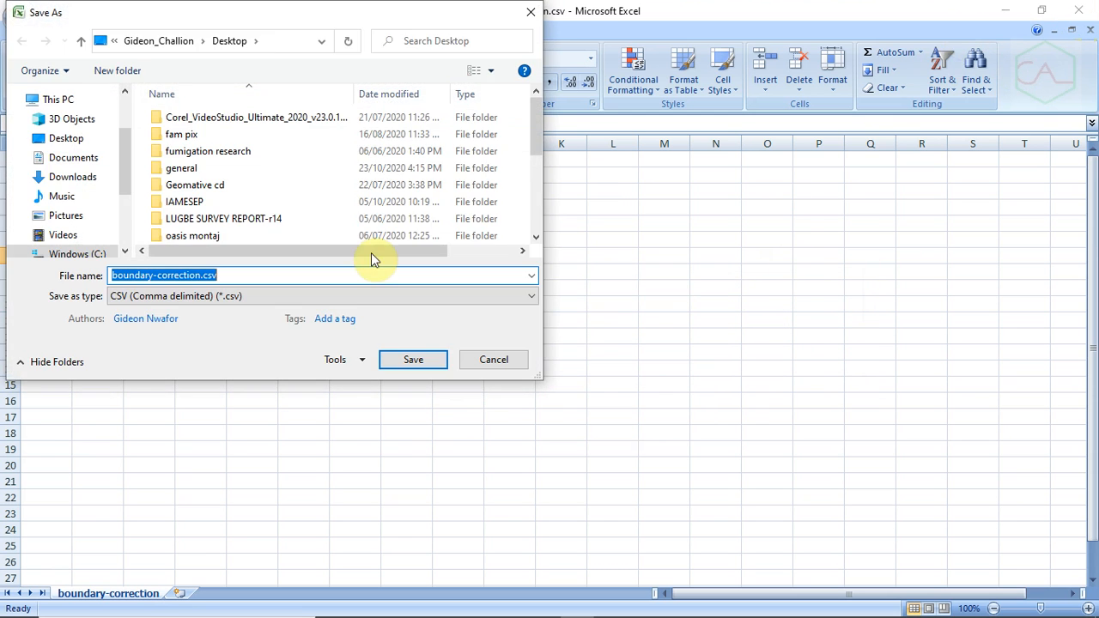
pyautogui.click(391, 361)
pyautogui.click(590, 327)
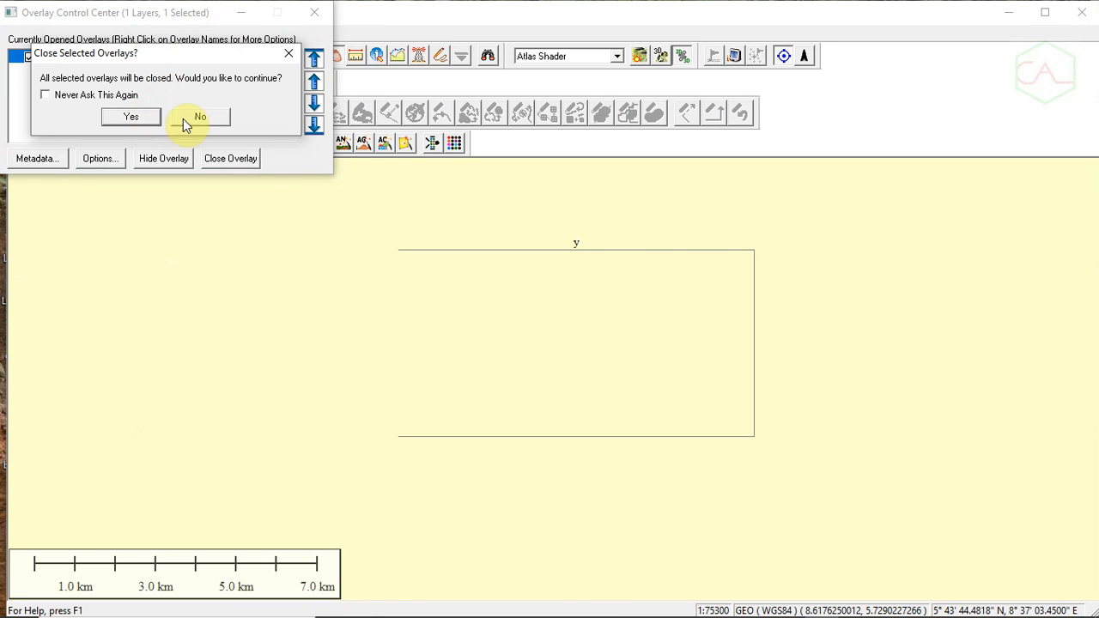
# In Global Mapper, close the old boundary overlay and open the updated boundary-correction.csv from the Desktop
pyautogui.click(140, 119)
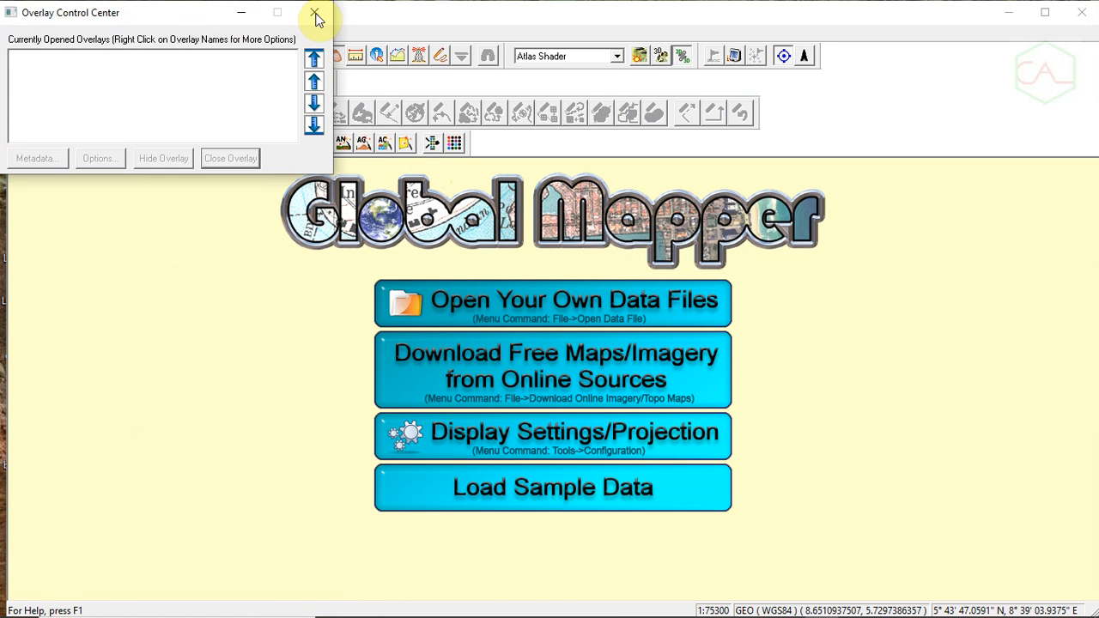
pyautogui.click(316, 17)
pyautogui.click(18, 32)
pyautogui.click(43, 47)
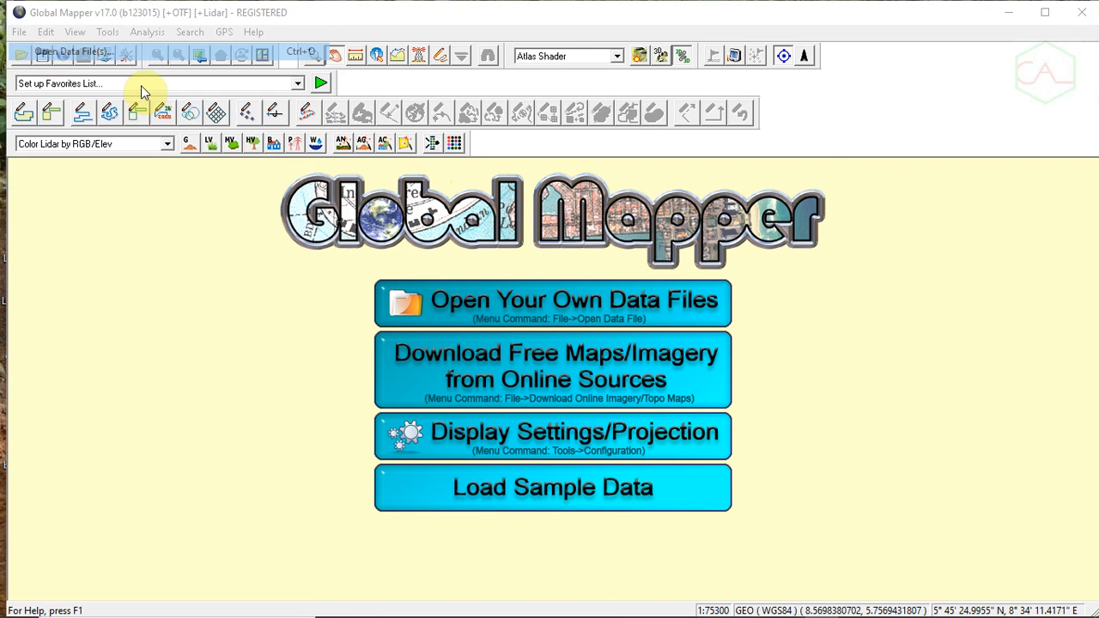
pyautogui.click(599, 277)
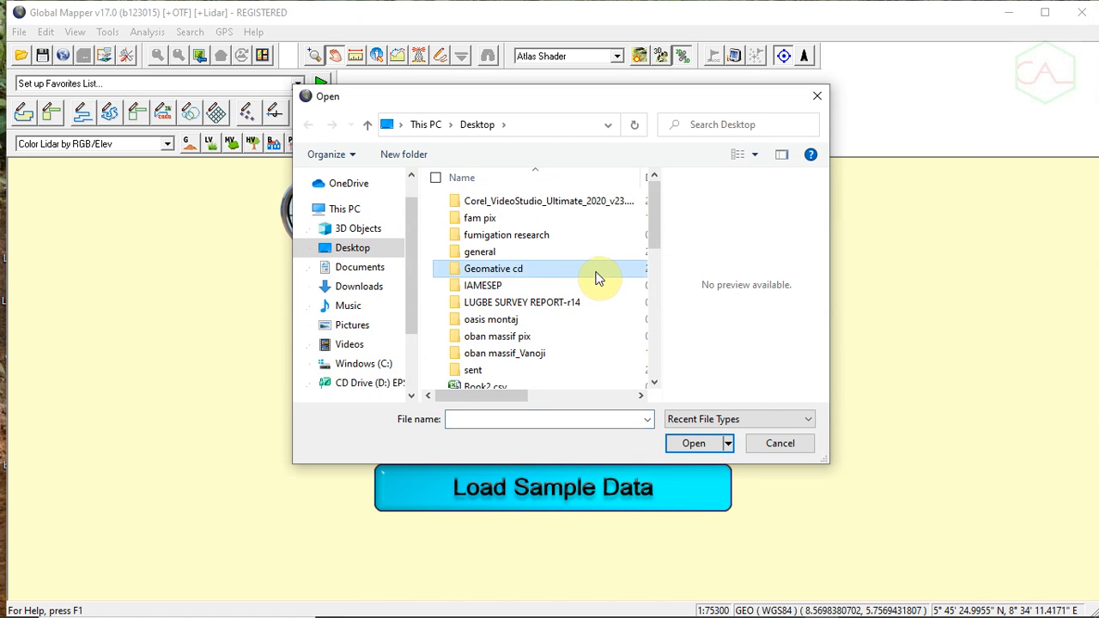
pyautogui.press('b')
pyautogui.press('Down')
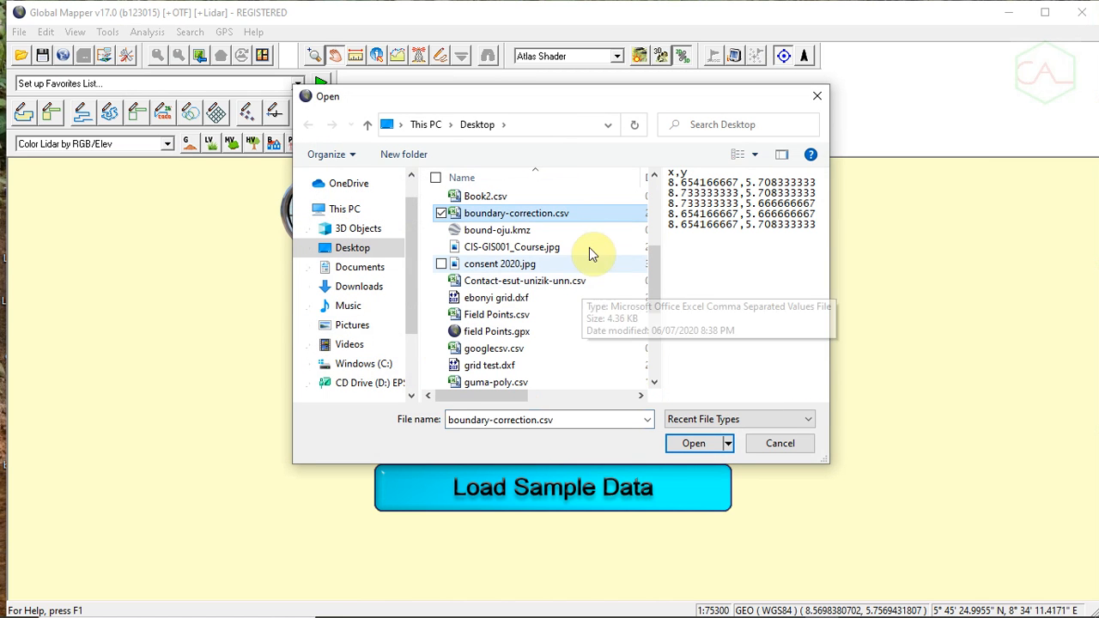
pyautogui.doubleClick(562, 214)
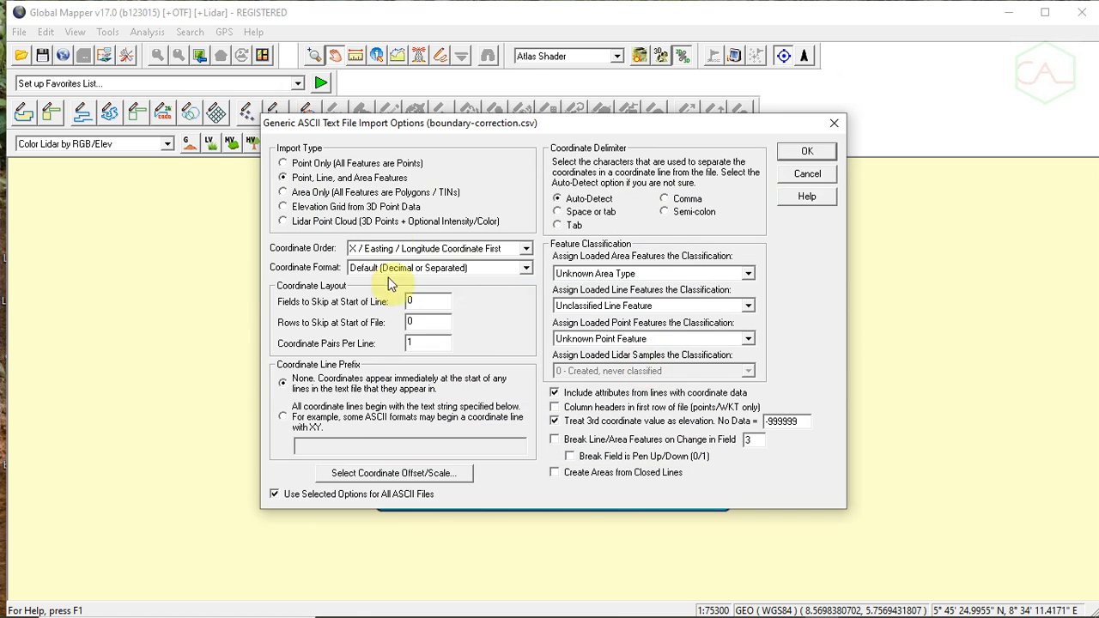
# Import the updated file as point, line and area features with the X/Easting/Longitude coordinate first, accepting the preset projection
pyautogui.click(809, 153)
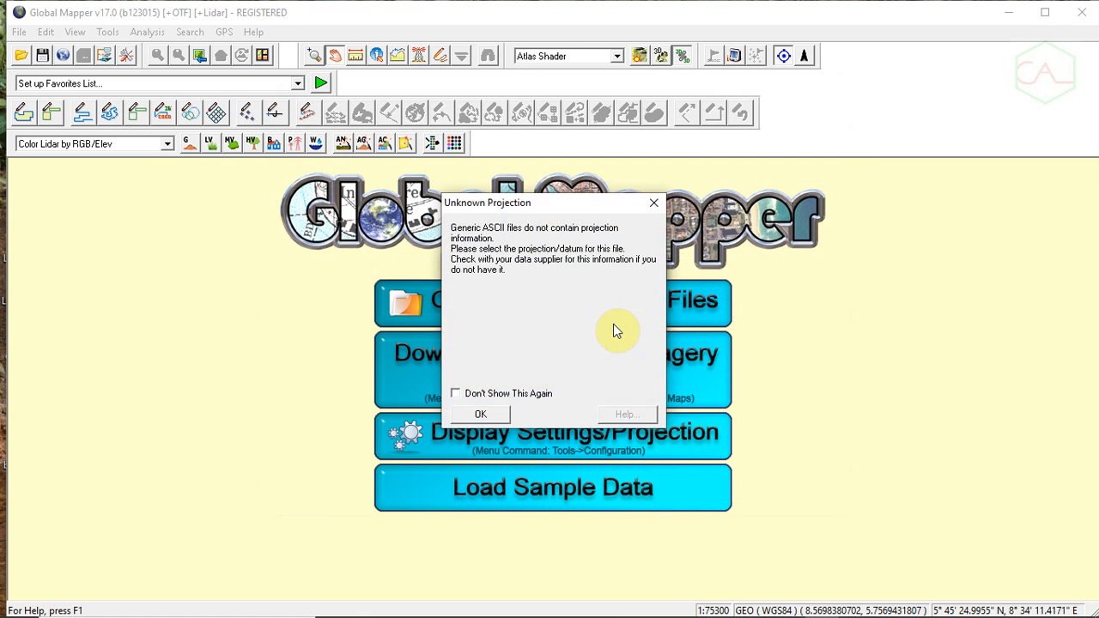
pyautogui.click(508, 415)
pyautogui.click(518, 461)
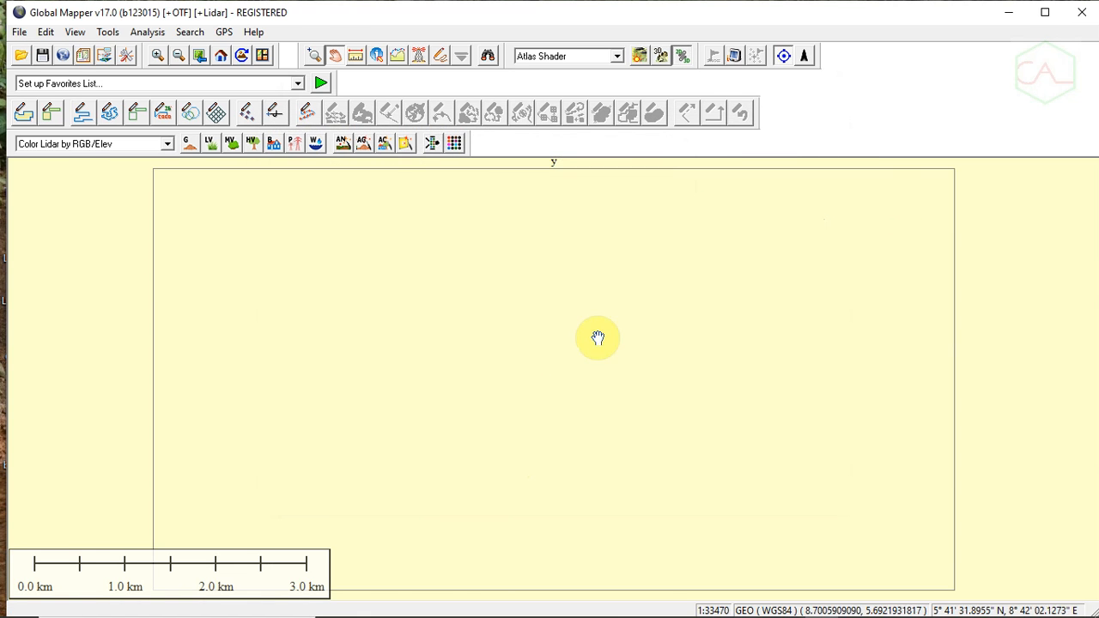
# Examine the shape of the reloaded boundary on the map and check its layer in the Overlay Control Center
pyautogui.scroll(-2, 660, 321)
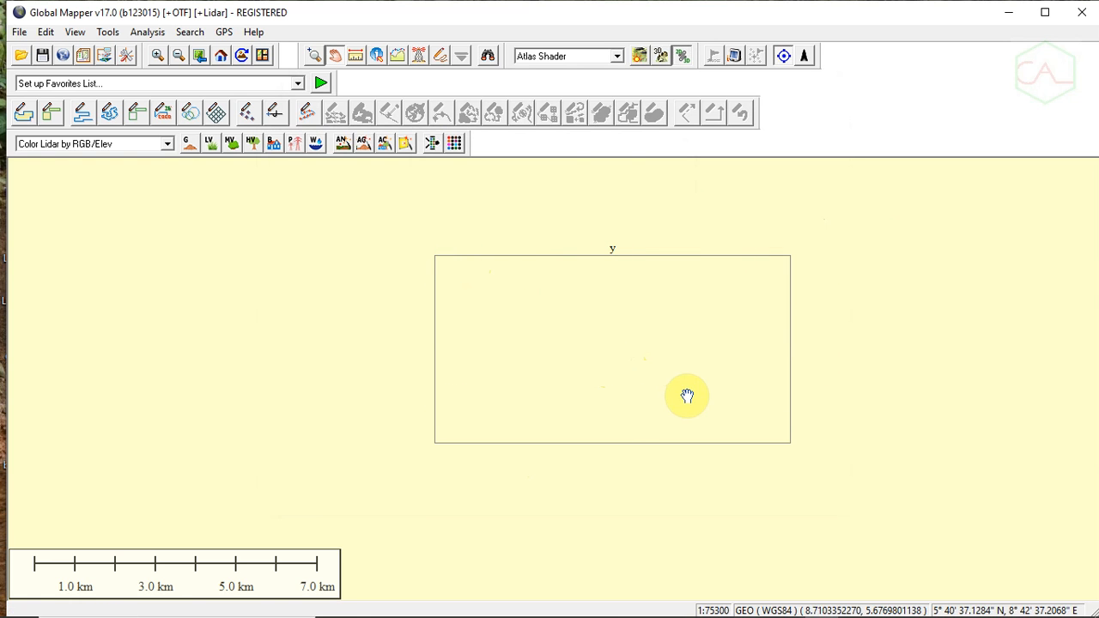
pyautogui.scroll(4, 640, 250)
pyautogui.scroll(-5, 644, 255)
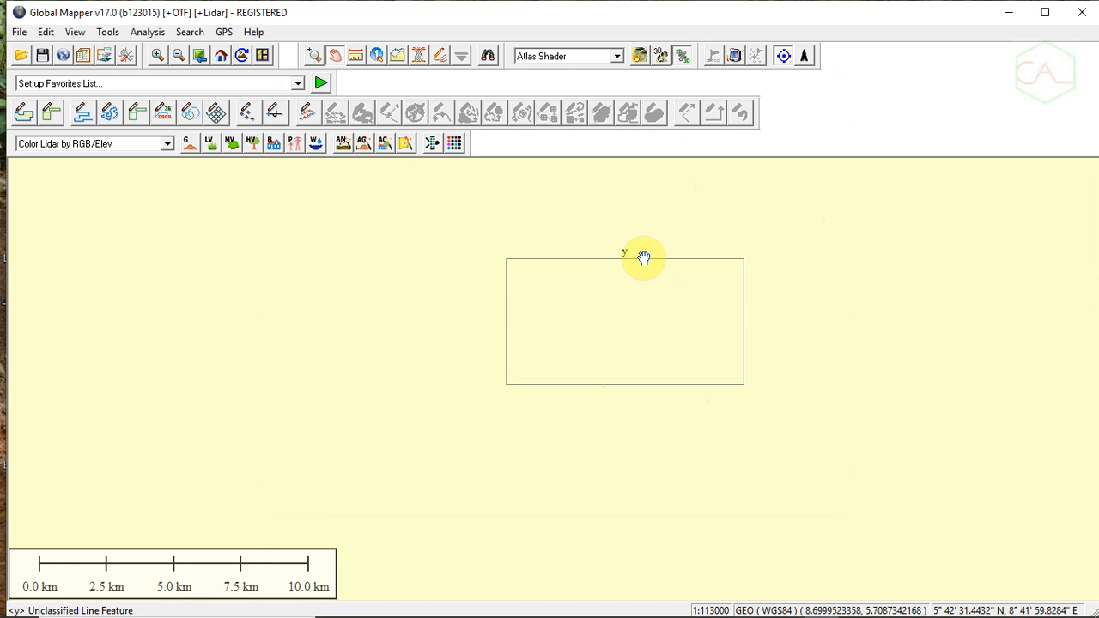
pyautogui.moveTo(669, 295); pyautogui.dragTo(418, 309)
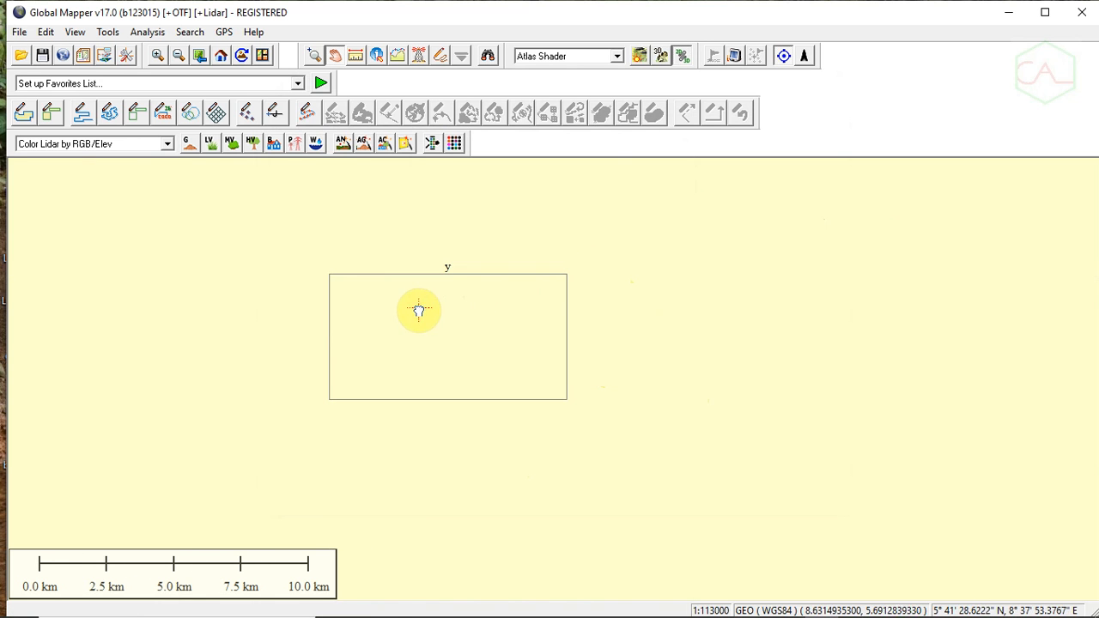
pyautogui.click(104, 55)
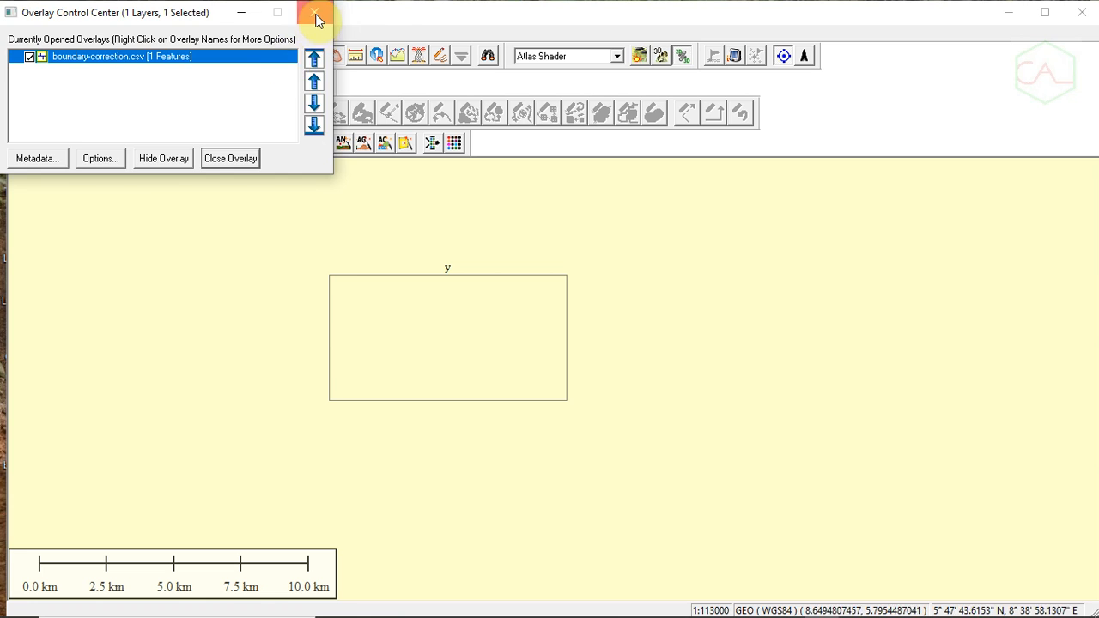
pyautogui.click(314, 14)
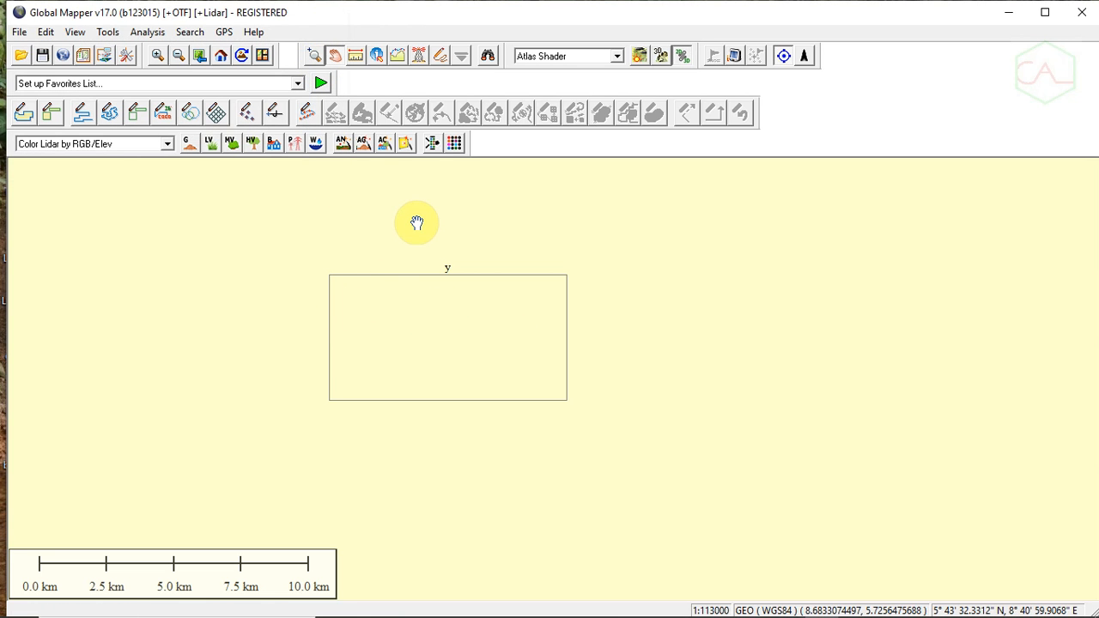
pyautogui.moveTo(421, 310)
pyautogui.mouseDown()
pyautogui.moveTo(527, 302)
pyautogui.moveTo(432, 293)
pyautogui.mouseUp()
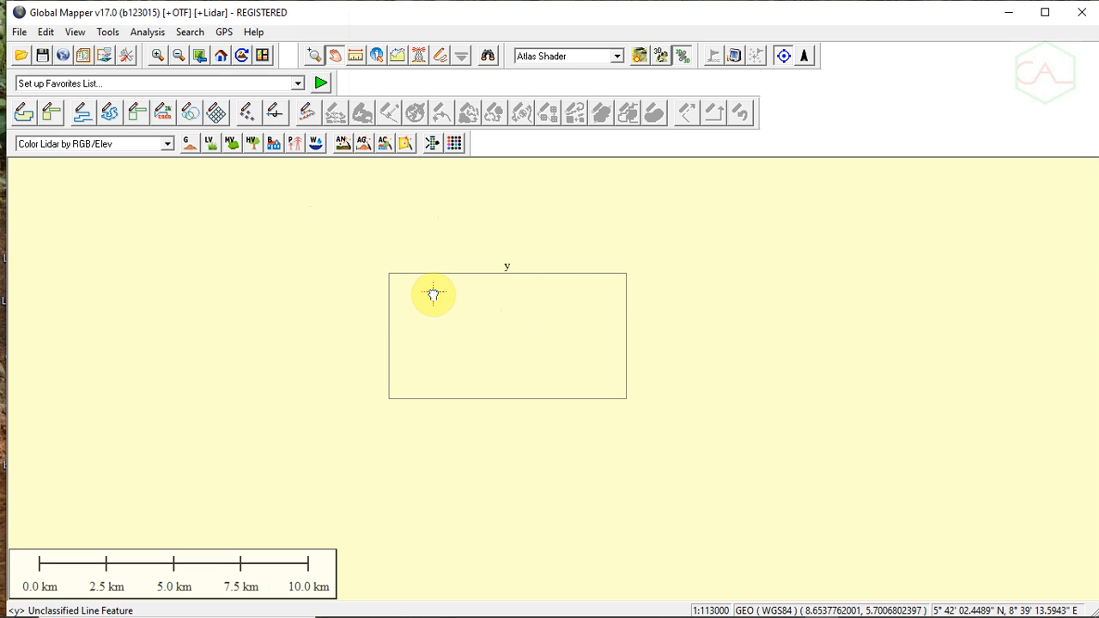
# Change the map's projection to UTM, zone 32 (Northern Hemisphere), with the WGS84 datum and planar units in meters
pyautogui.click(128, 57)
pyautogui.click(649, 91)
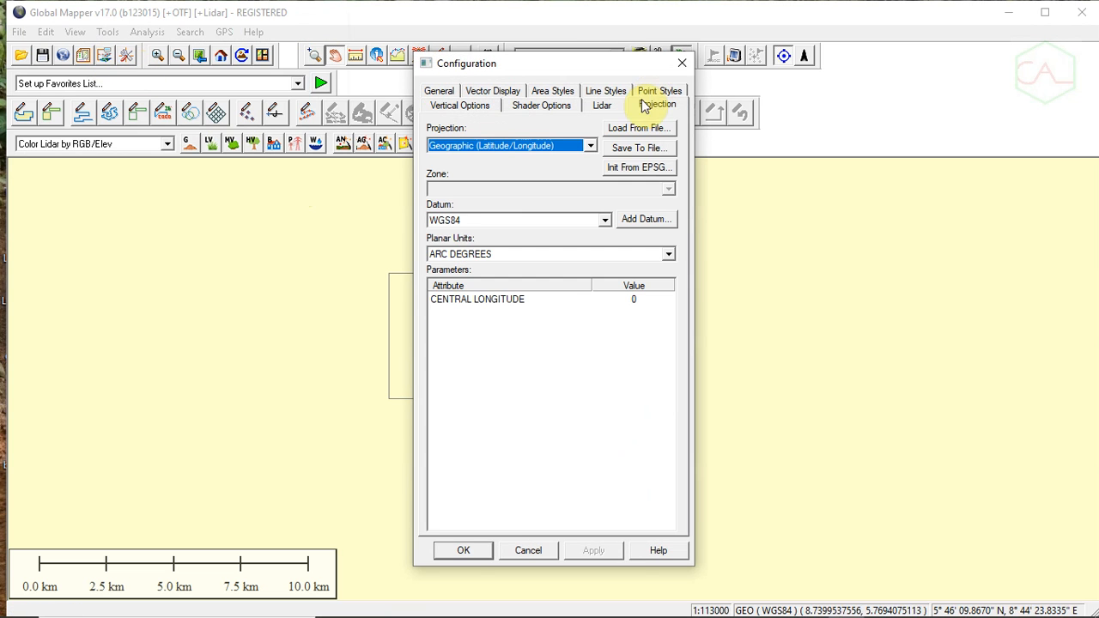
pyautogui.click(479, 149)
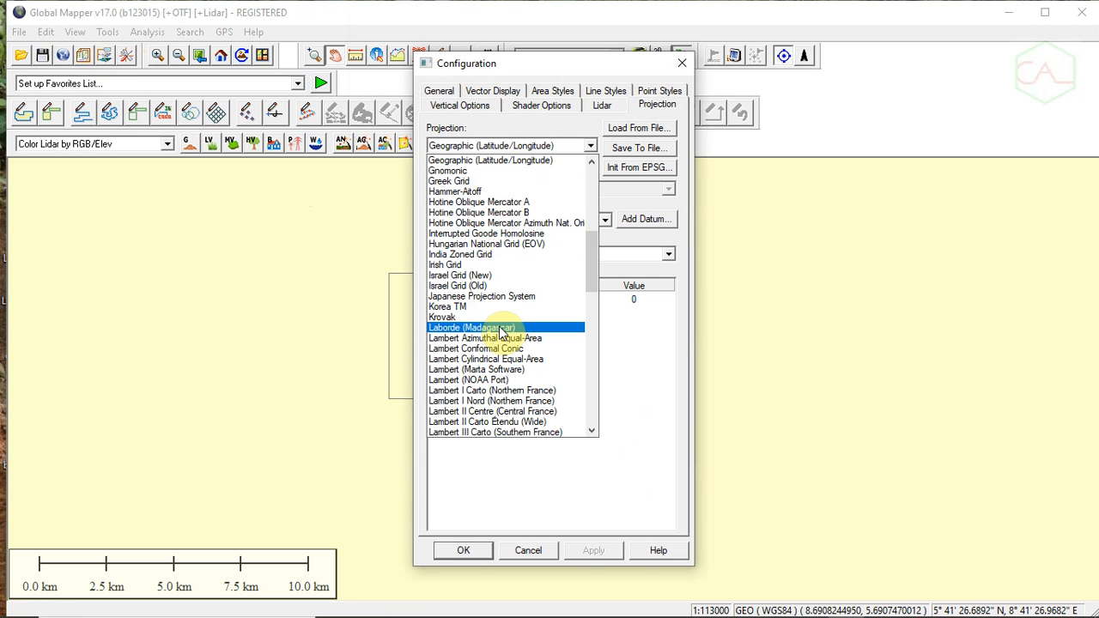
pyautogui.press('u')
pyautogui.press('u')
pyautogui.press('u')
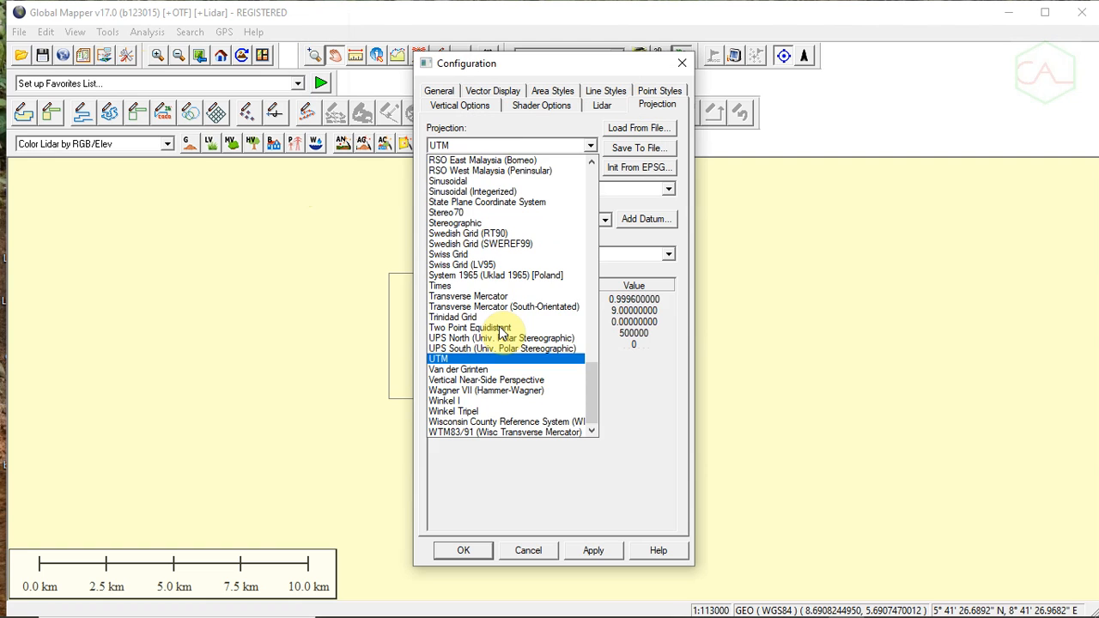
pyautogui.press('Return')
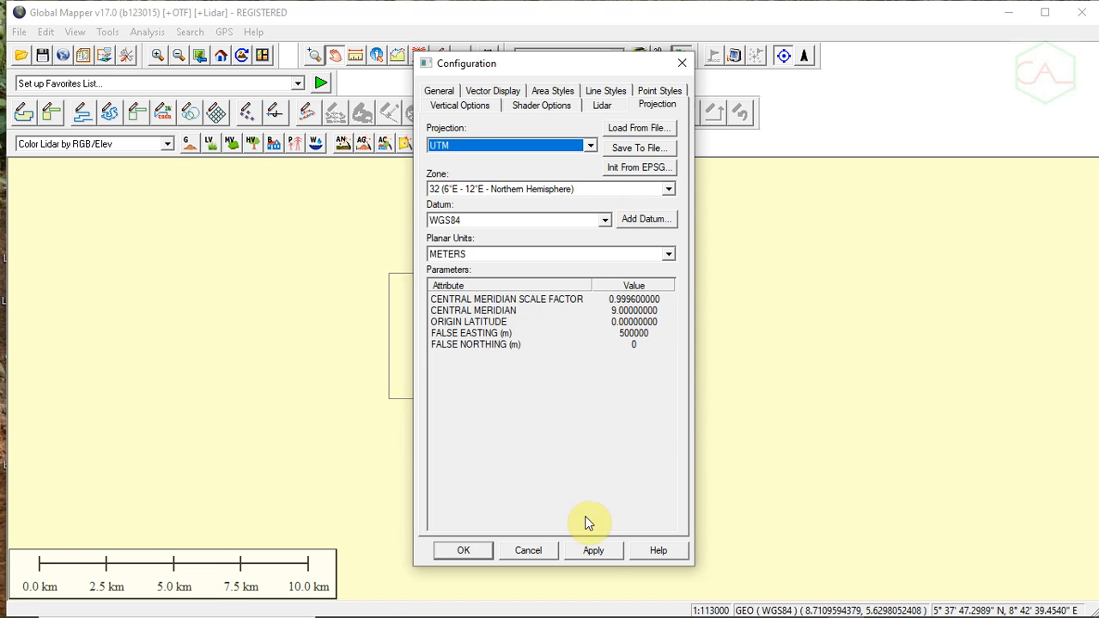
pyautogui.click(593, 550)
pyautogui.click(461, 550)
# Examine the reprojected boundary rectangle on the map at several scales
pyautogui.moveTo(525, 343); pyautogui.dragTo(542, 395)
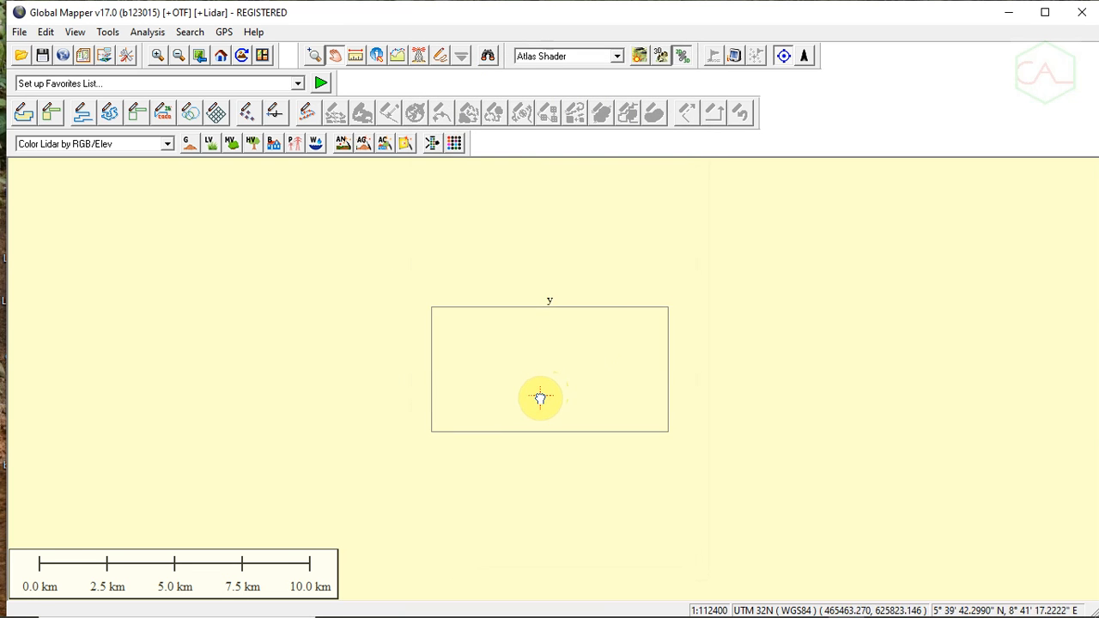
pyautogui.scroll(3, 606, 324)
pyautogui.scroll(-5, 602, 324)
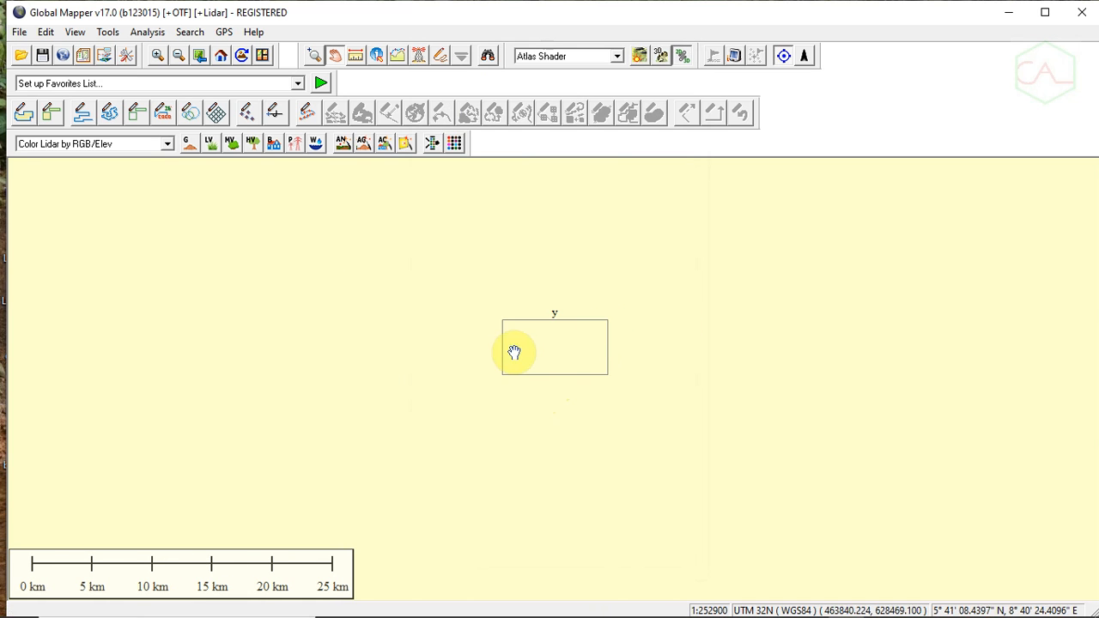
pyautogui.scroll(3, 512, 307)
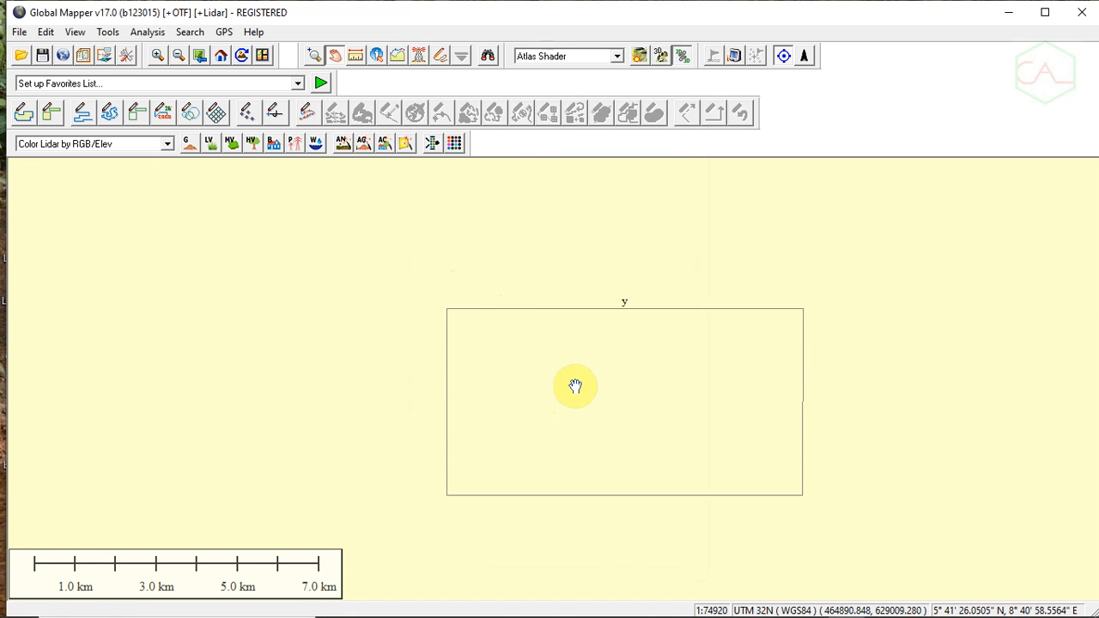
pyautogui.moveTo(621, 413); pyautogui.dragTo(550, 397)
pyautogui.scroll(-3, 445, 331)
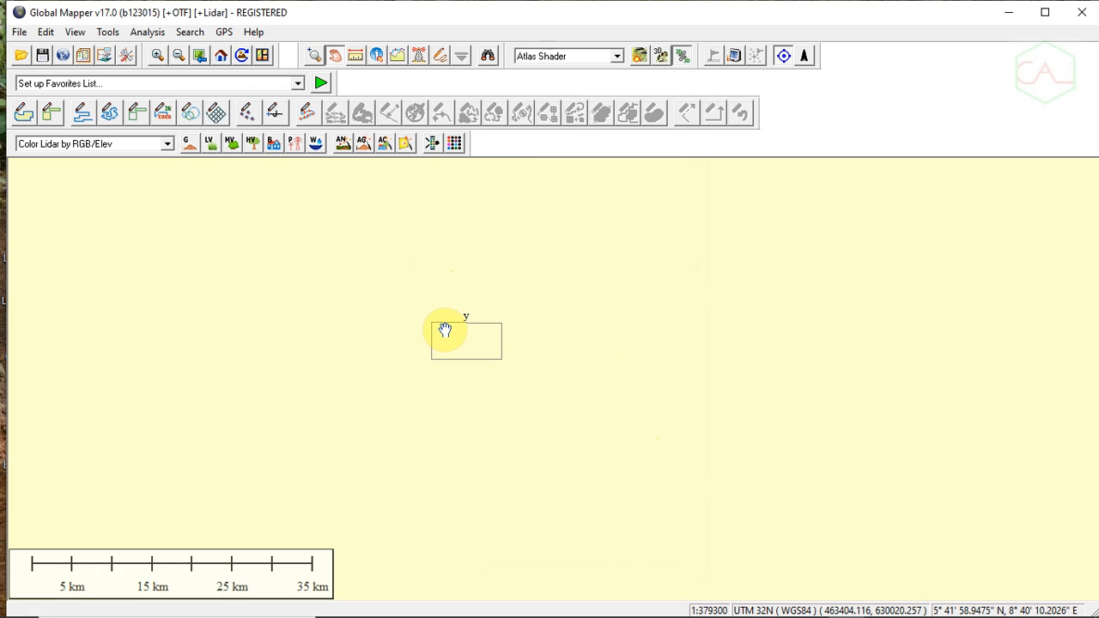
pyautogui.scroll(-1, 466, 344)
pyautogui.scroll(3, 465, 343)
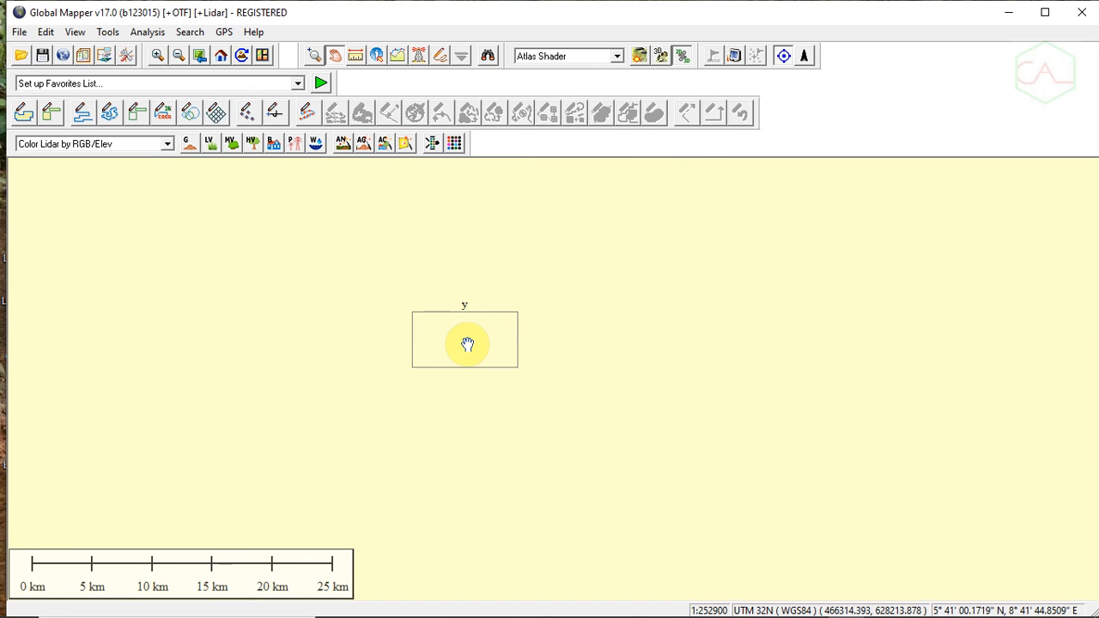
pyautogui.scroll(-2, 463, 315)
pyautogui.scroll(2, 464, 315)
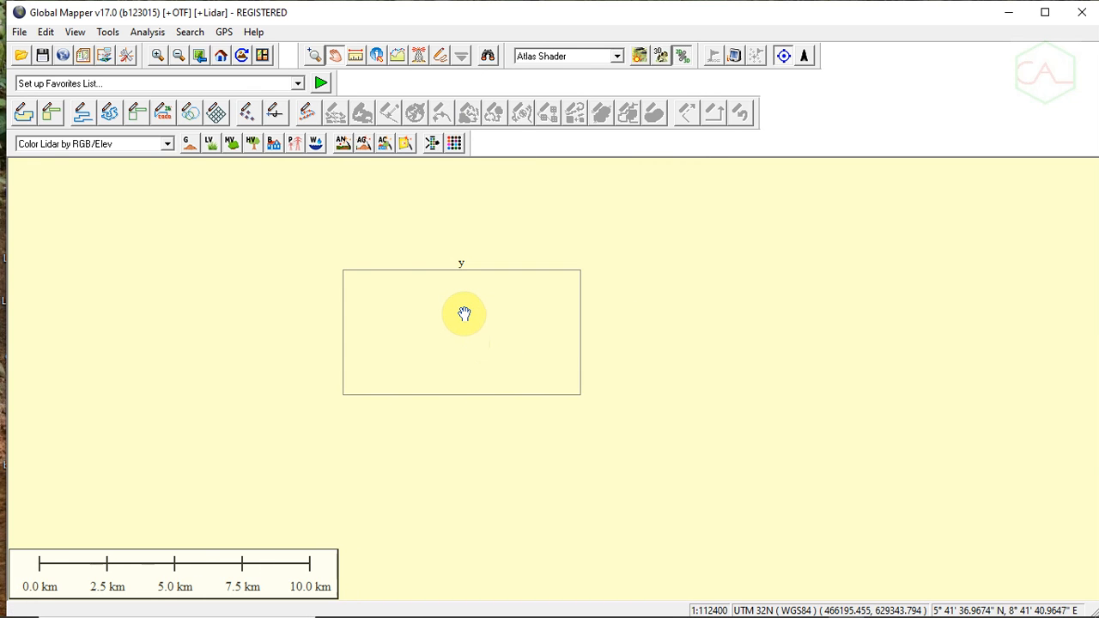
pyautogui.scroll(-1, 463, 314)
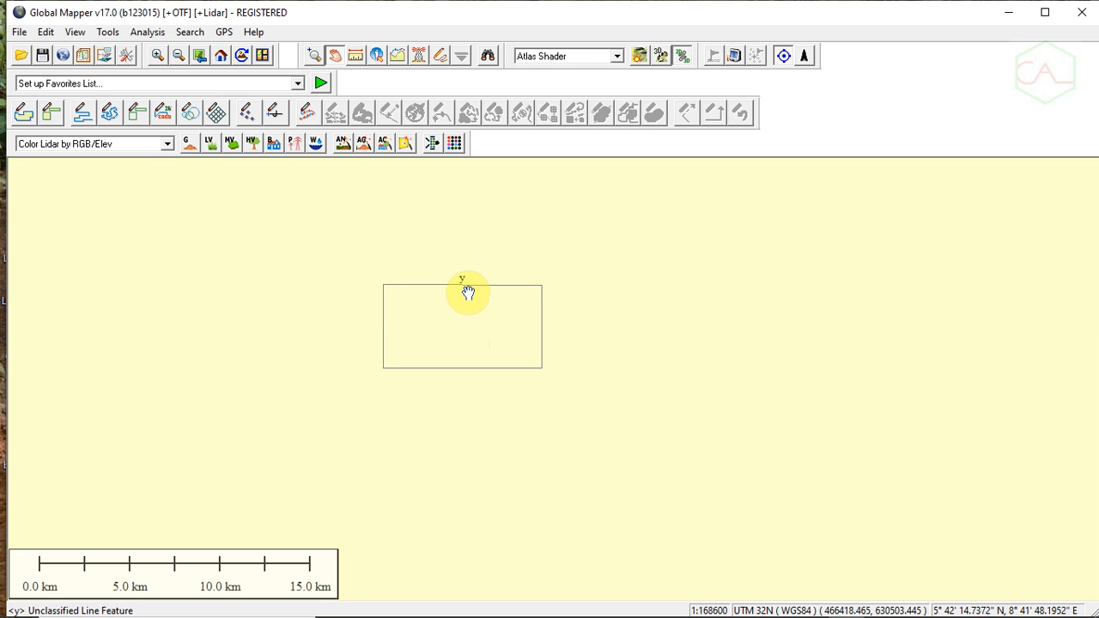
pyautogui.scroll(2, 448, 299)
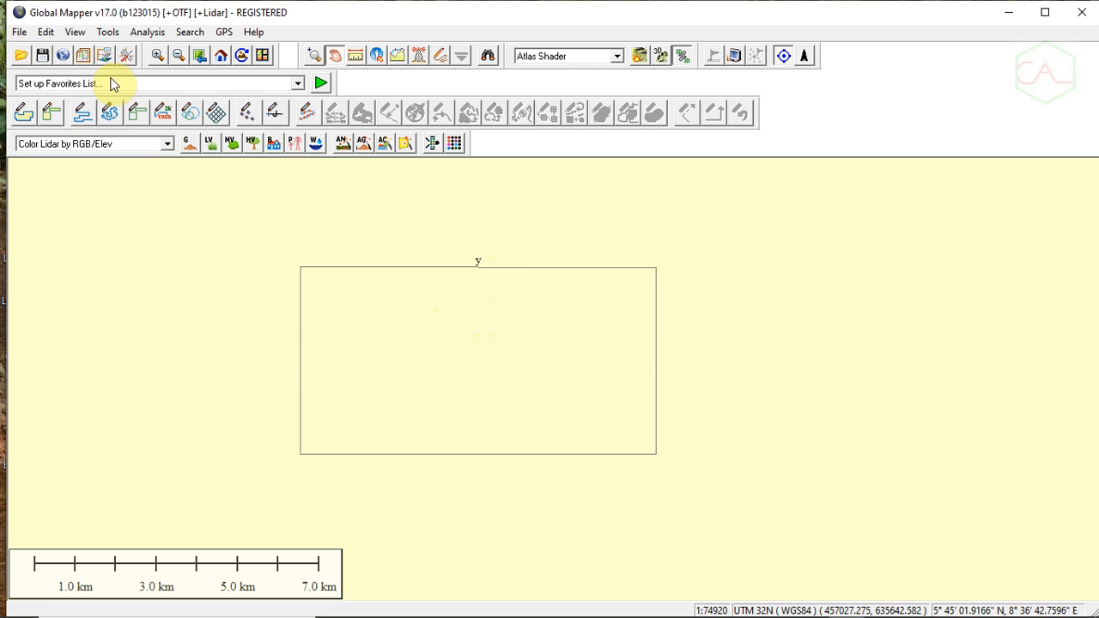
# Start exporting the loaded boundary as vector data in DXF format, keeping the default DXF export options
pyautogui.click(19, 32)
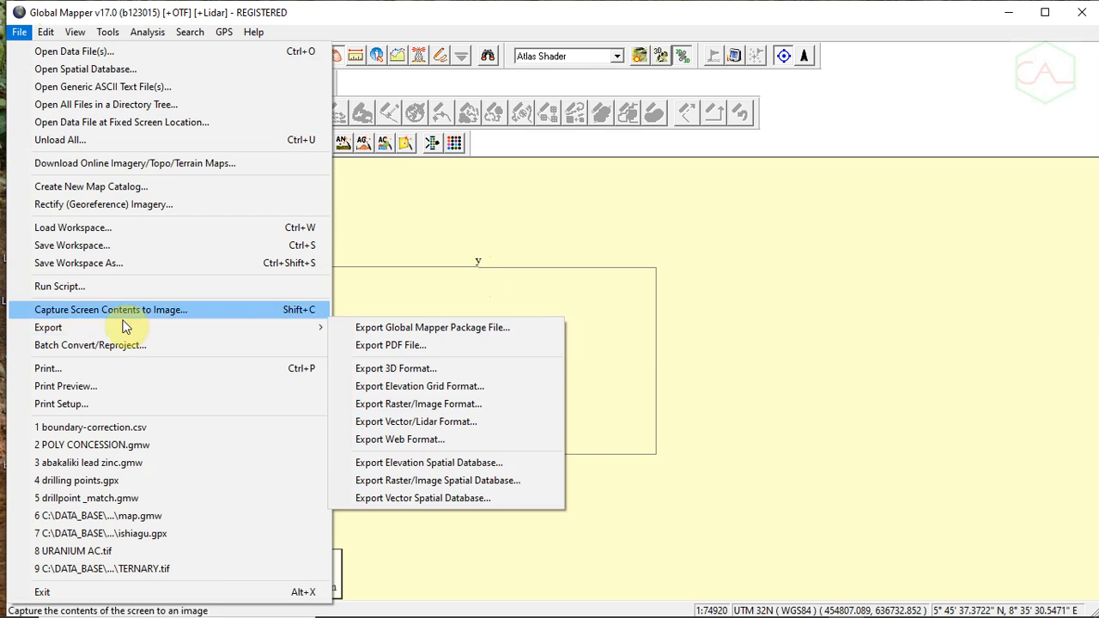
pyautogui.moveTo(174, 329)
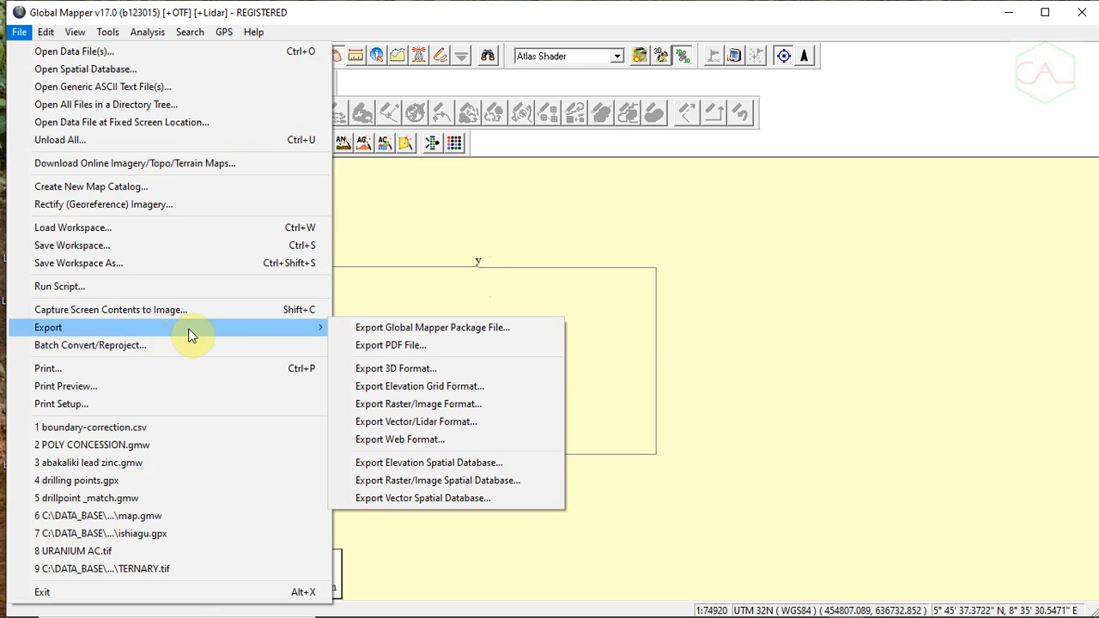
pyautogui.click(411, 422)
pyautogui.click(603, 340)
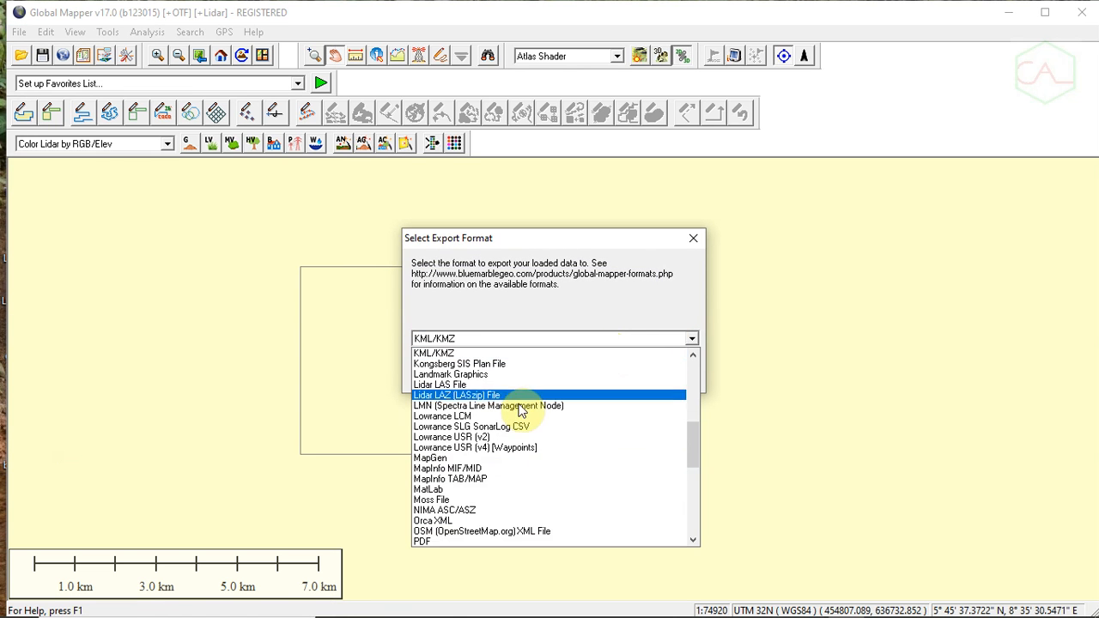
pyautogui.scroll(15, 549, 404)
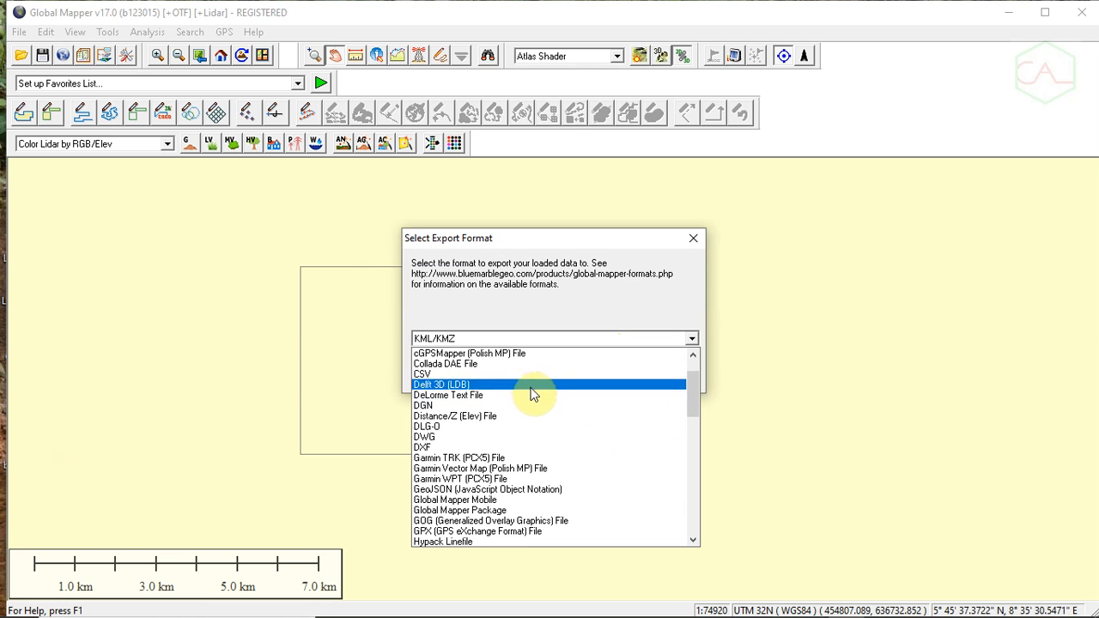
pyautogui.click(456, 455)
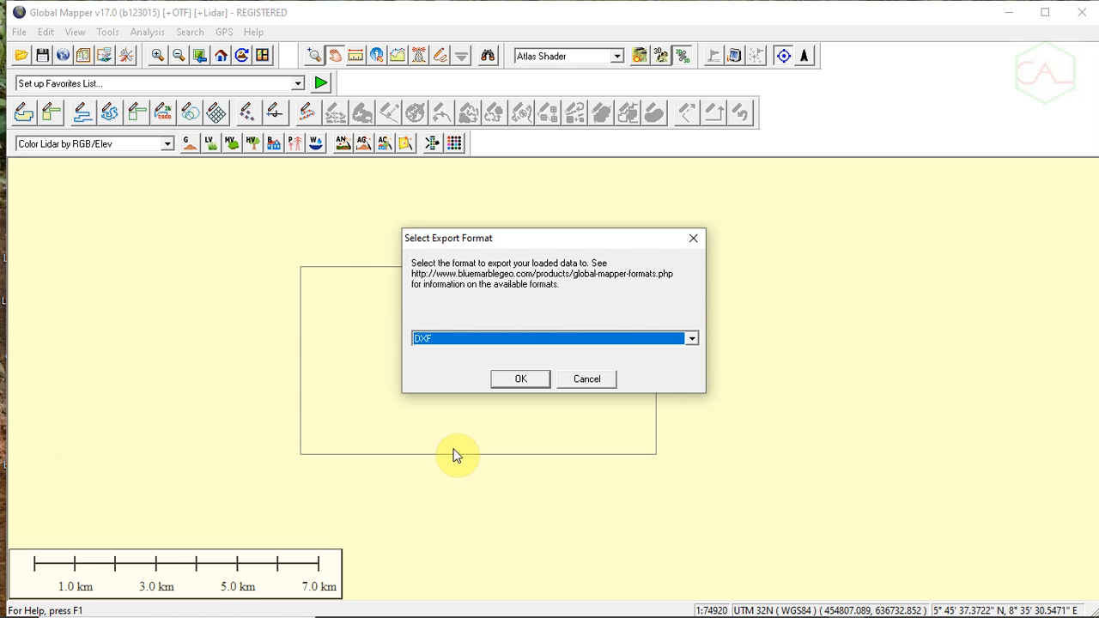
pyautogui.click(526, 376)
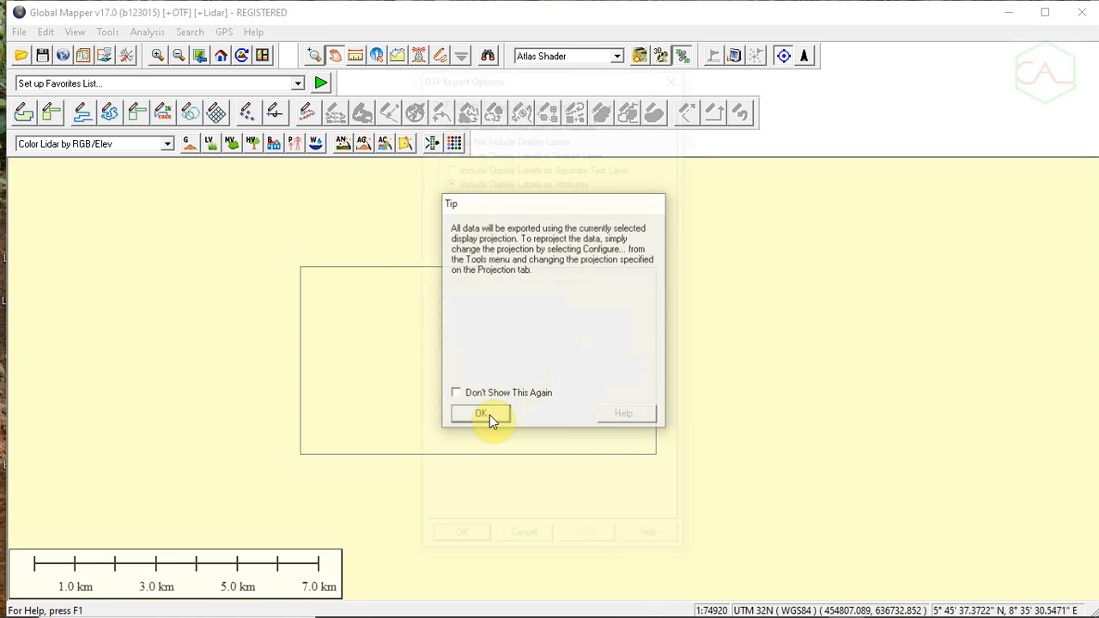
pyautogui.click(489, 415)
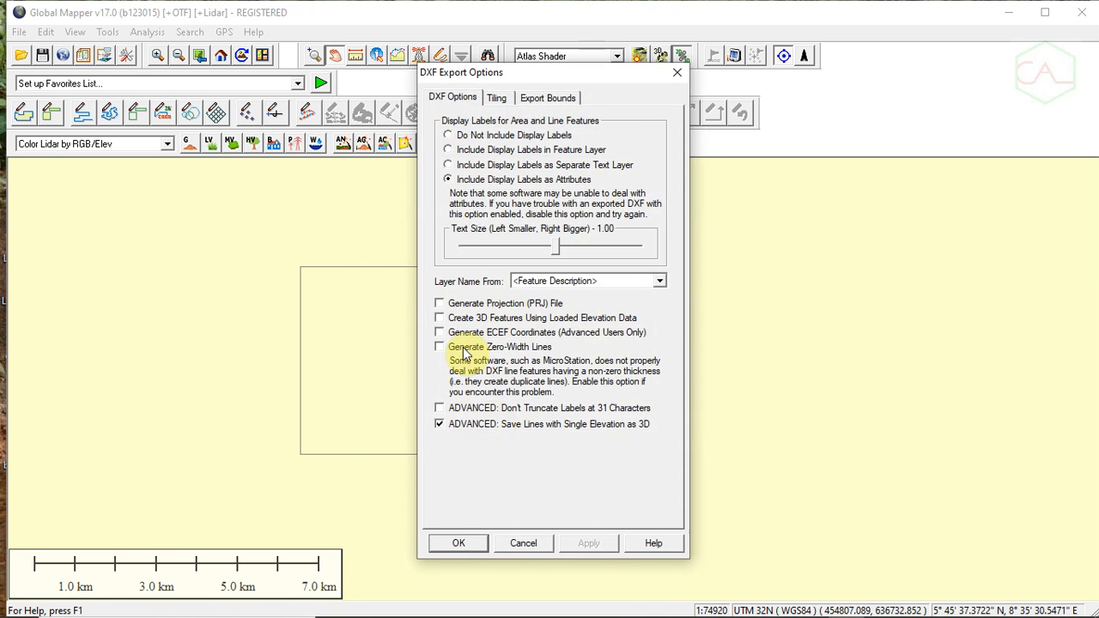
pyautogui.click(462, 544)
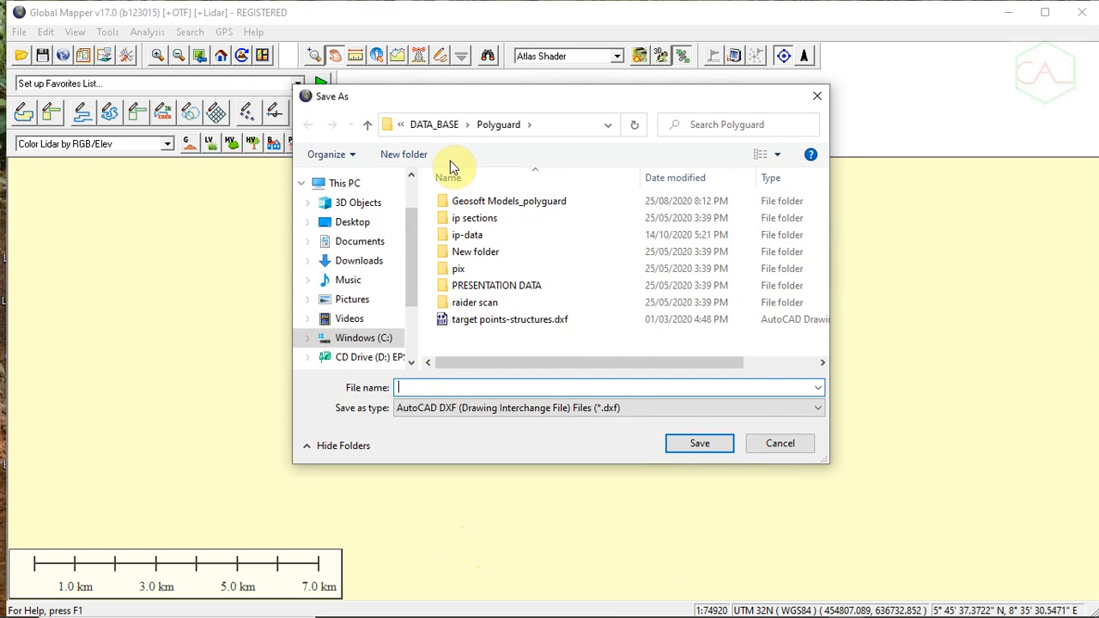
# Save the DXF export to the Desktop with the file name boundary-correction
pyautogui.click(352, 225)
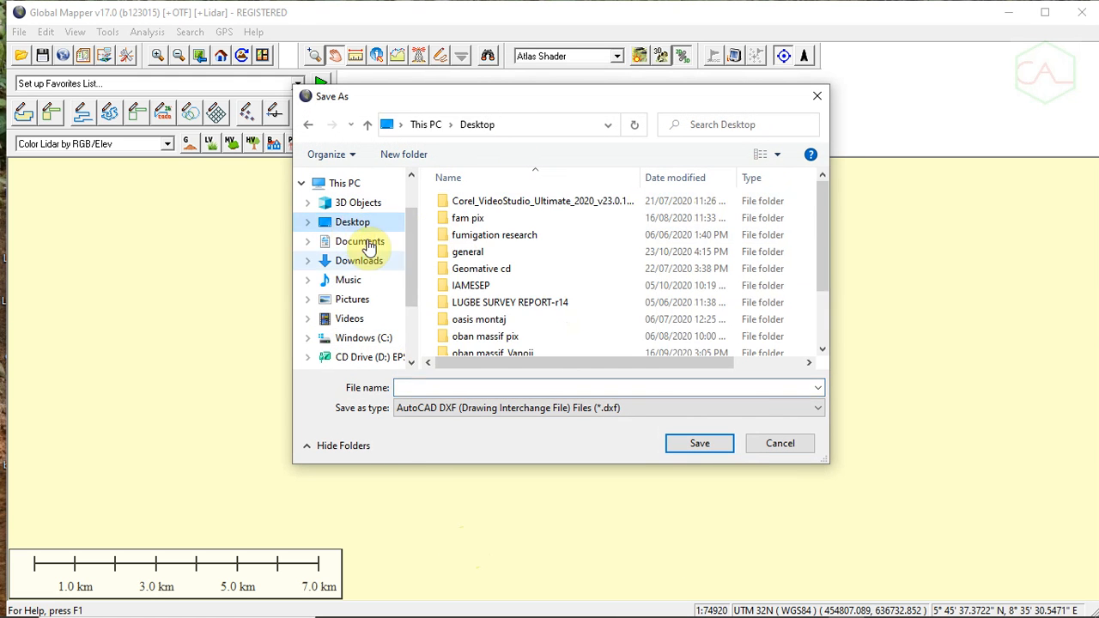
pyautogui.click(445, 387)
pyautogui.write('bo')
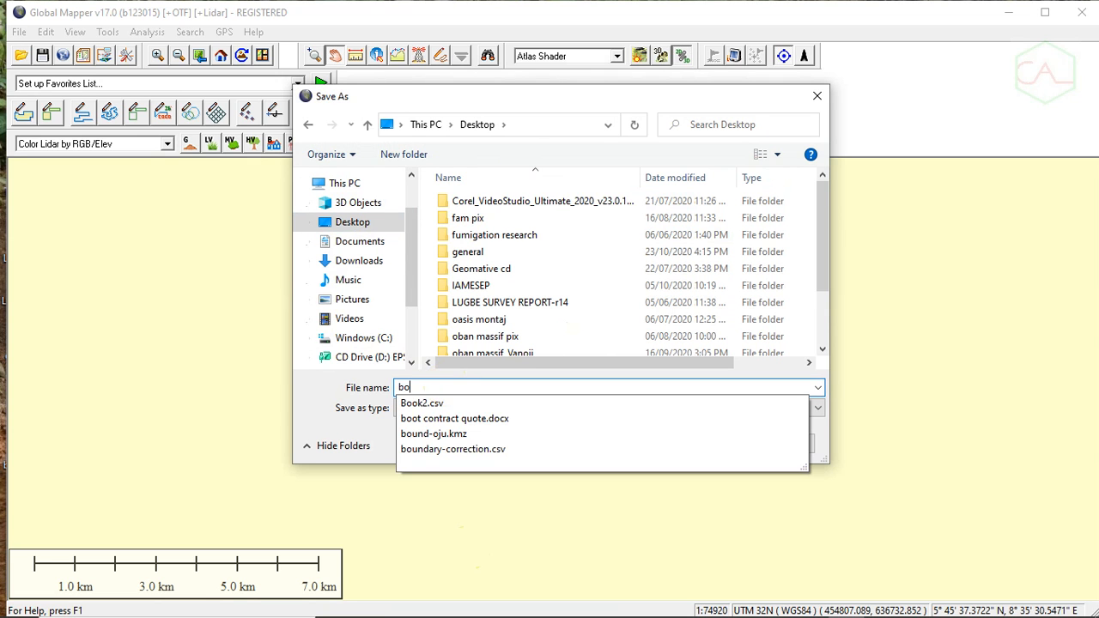
pyautogui.write('undary-correction')
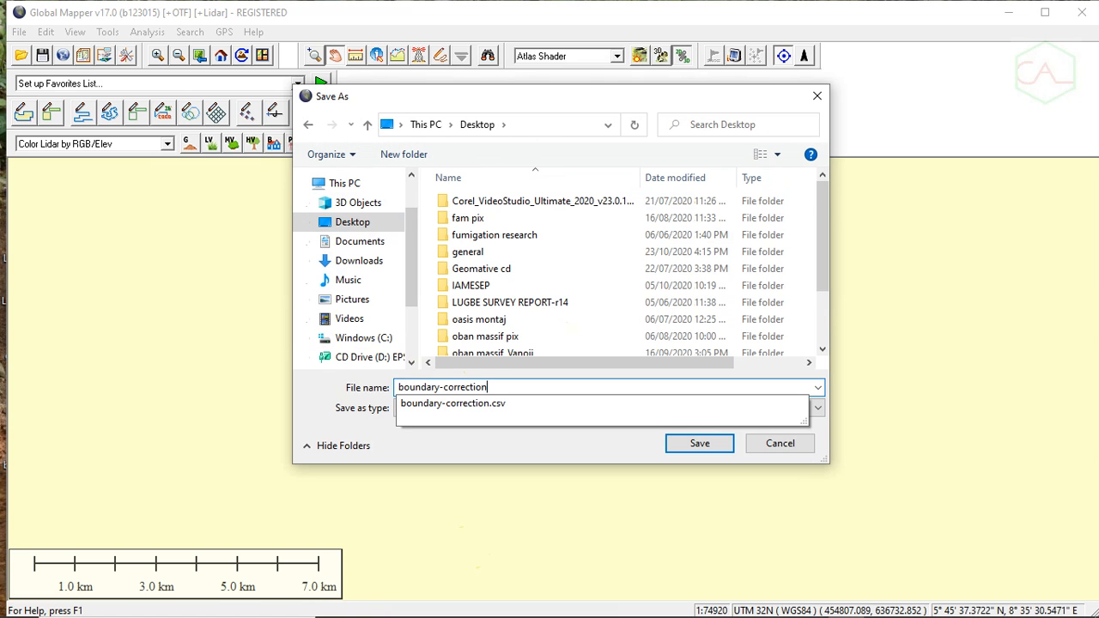
pyautogui.click(709, 447)
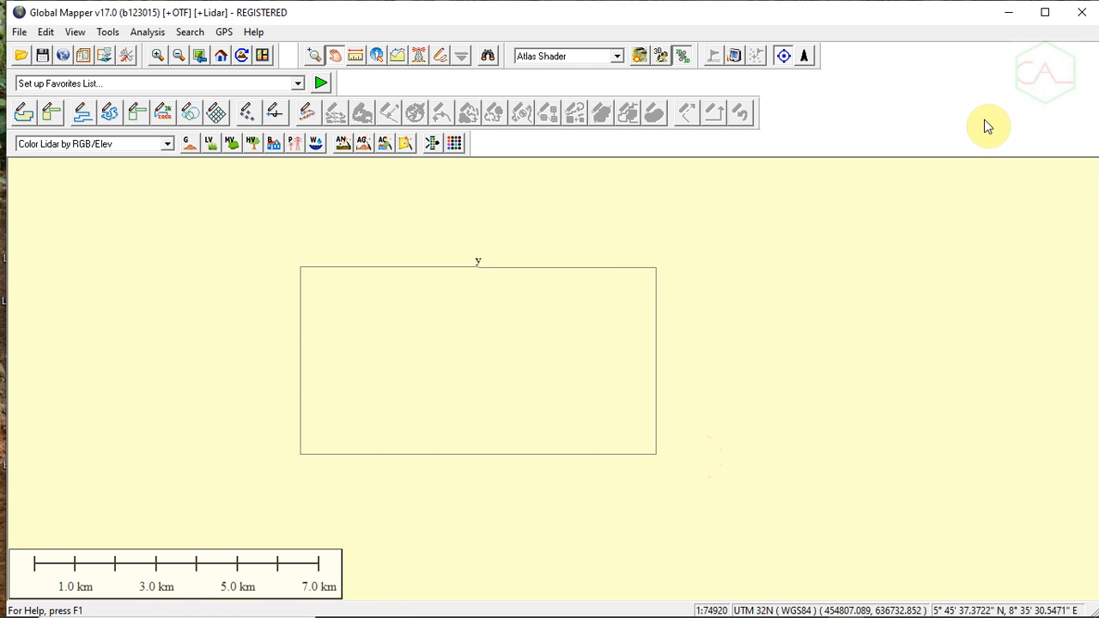
# Set up another DXF vector export and limit its bounds to a drawn box that encloses the whole boundary rectangle
pyautogui.click(1010, 19)
pyautogui.click(847, 603)
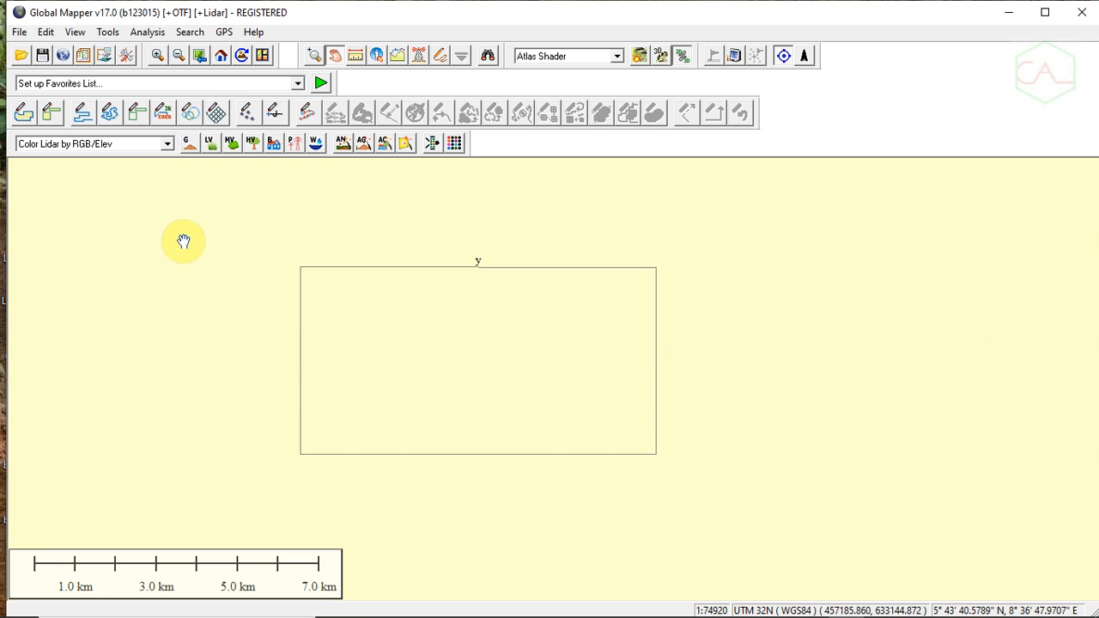
pyautogui.click(19, 32)
pyautogui.moveTo(293, 325)
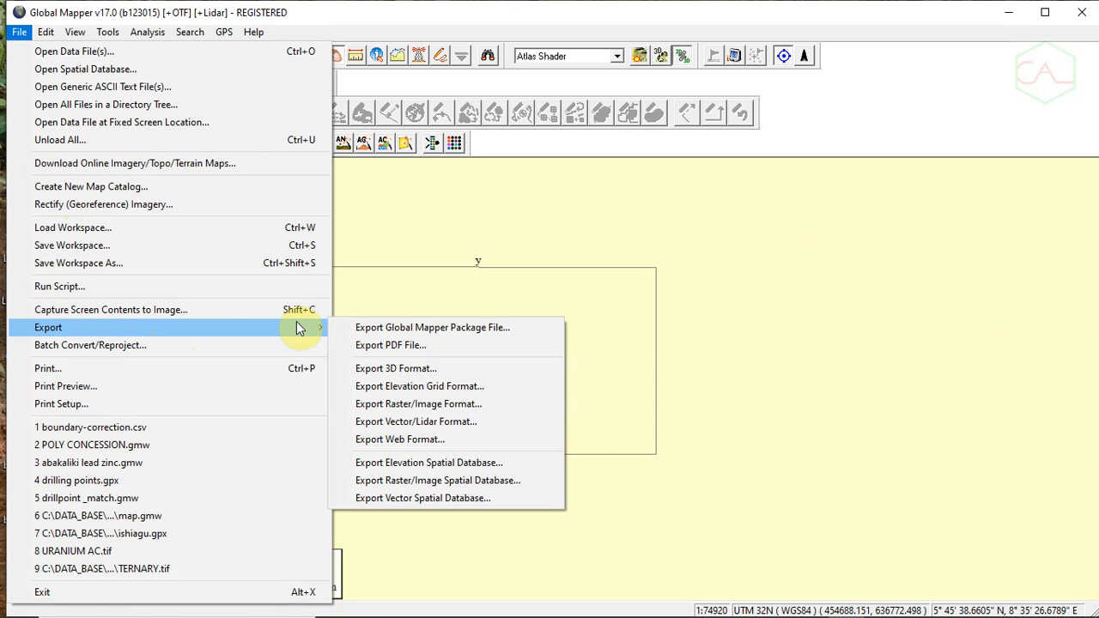
pyautogui.click(435, 424)
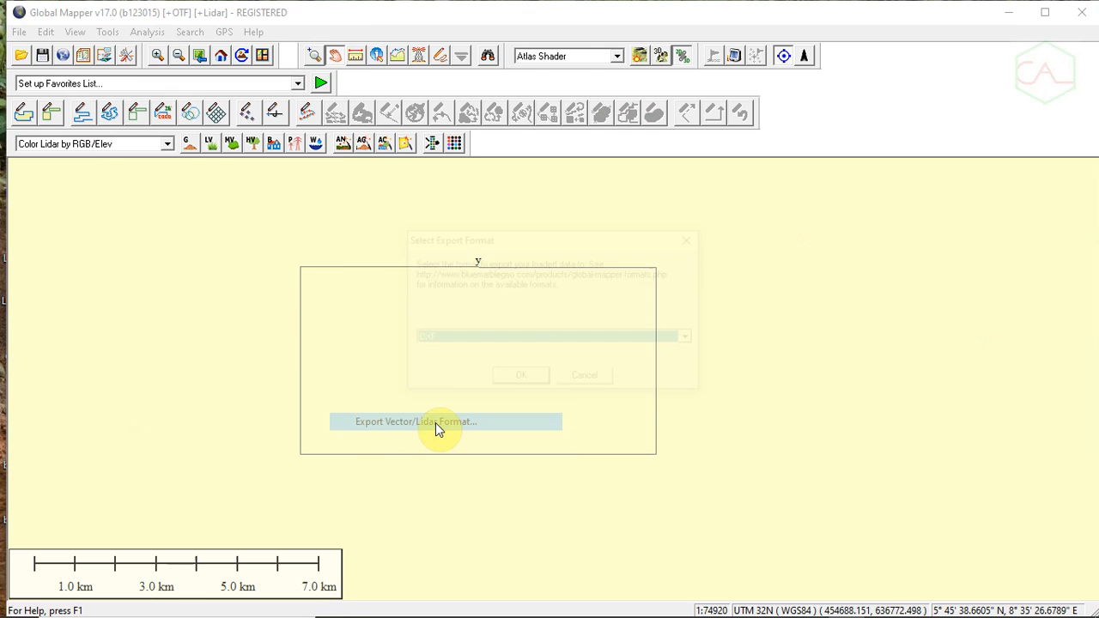
pyautogui.click(516, 379)
pyautogui.click(491, 418)
pyautogui.click(543, 99)
pyautogui.click(601, 141)
pyautogui.moveTo(392, 245)
pyautogui.mouseDown()
pyautogui.moveTo(573, 309)
pyautogui.moveTo(633, 381)
pyautogui.mouseUp()
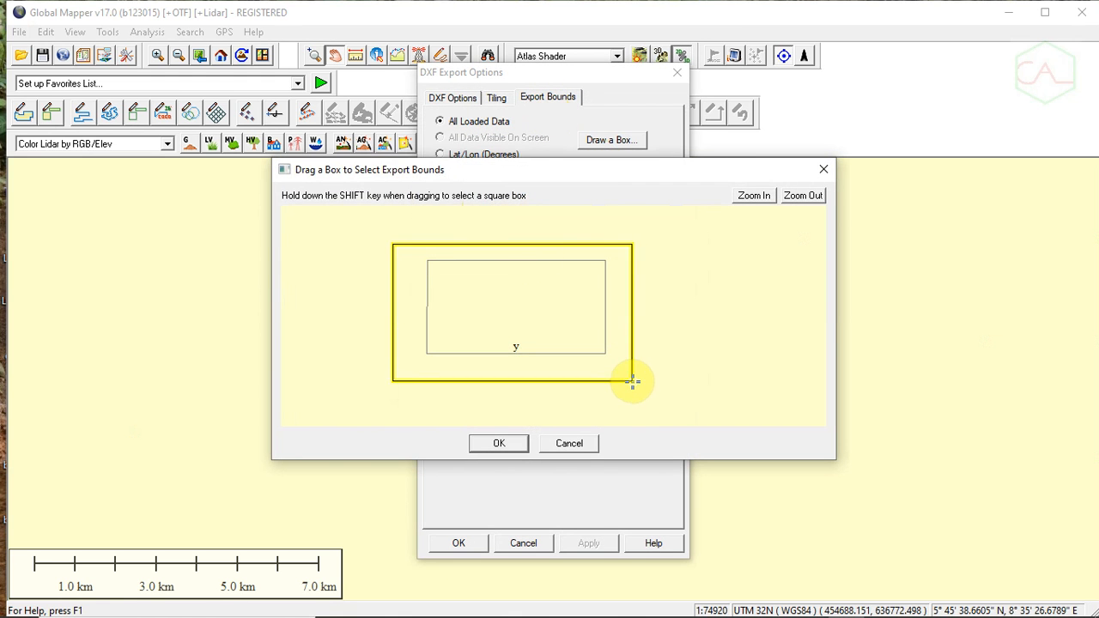
pyautogui.click(501, 445)
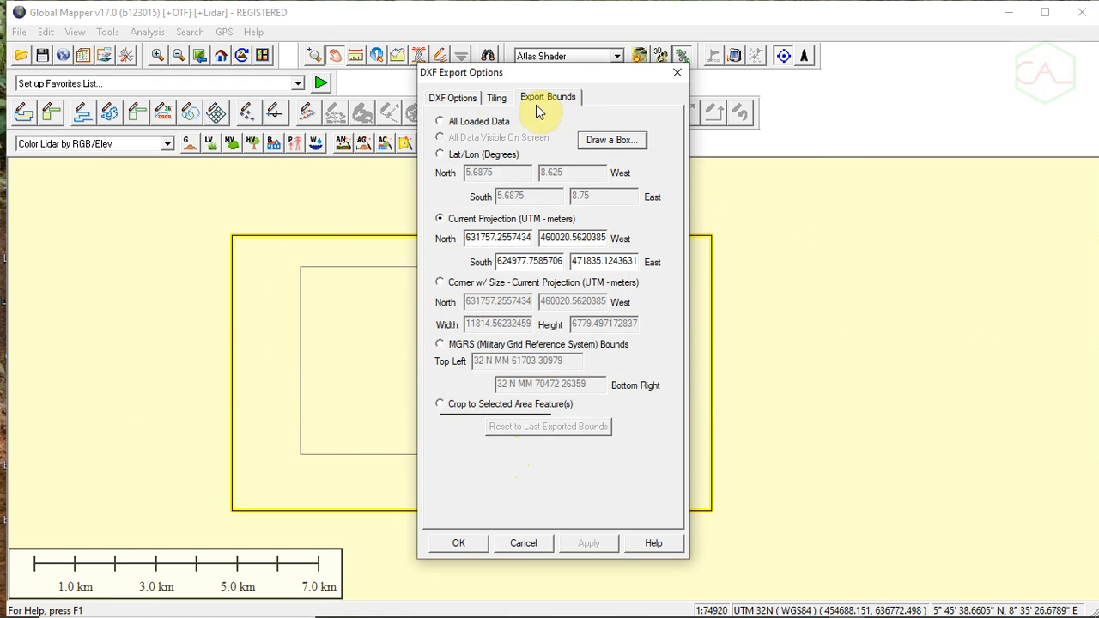
# Save the box-bounded export to the Desktop as boundary-correction.dxf, replacing the existing file
pyautogui.click(465, 542)
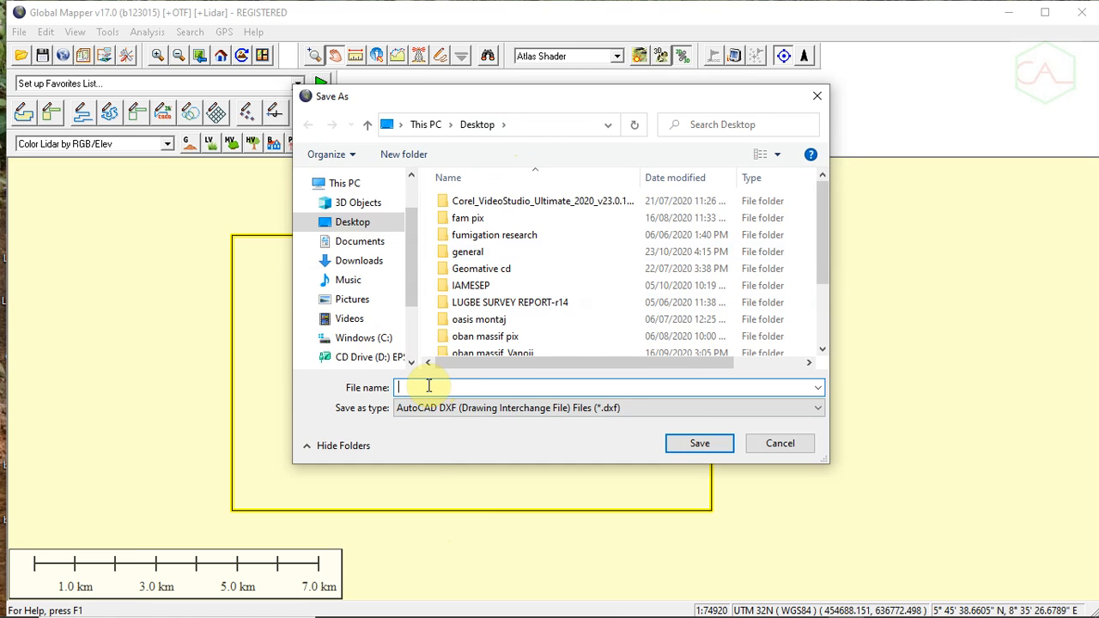
pyautogui.write('boundary-correction.dxf')
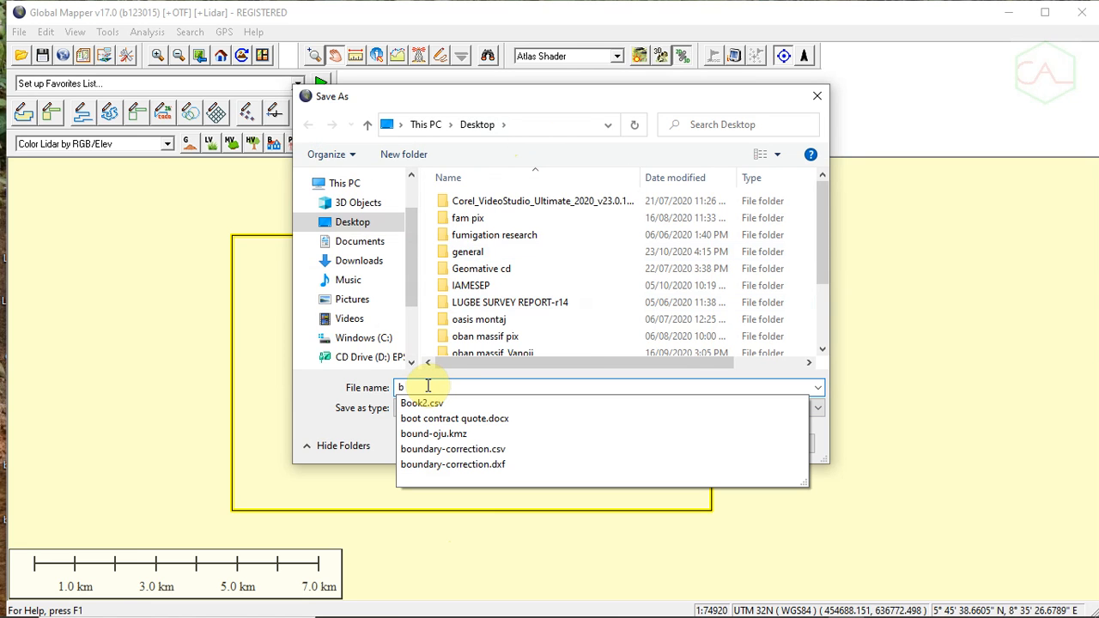
pyautogui.click(457, 463)
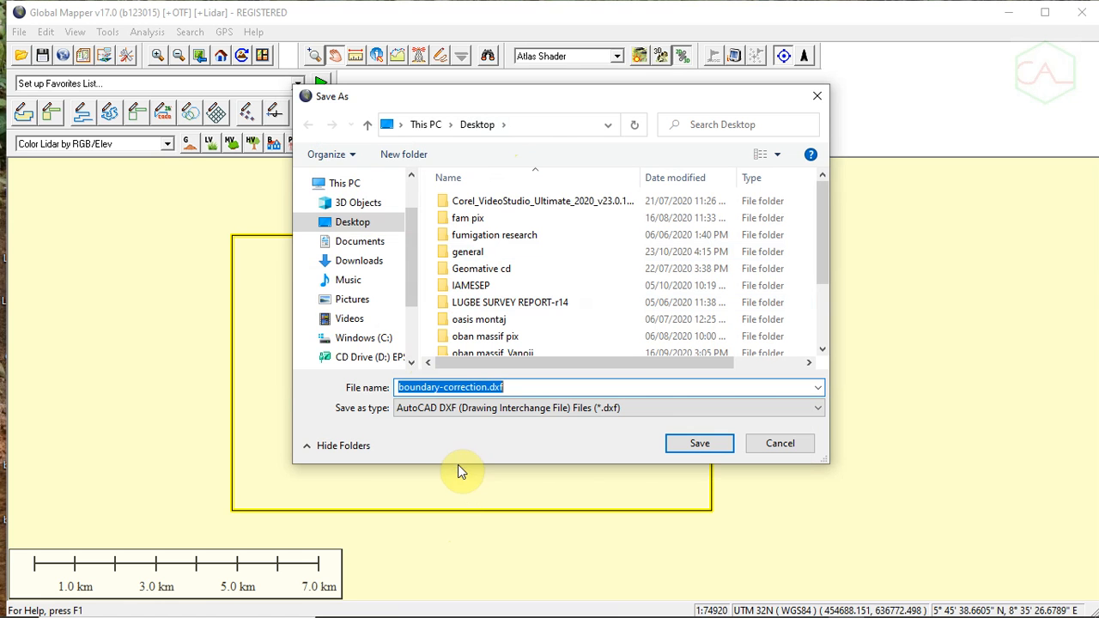
pyautogui.click(705, 443)
pyautogui.click(605, 326)
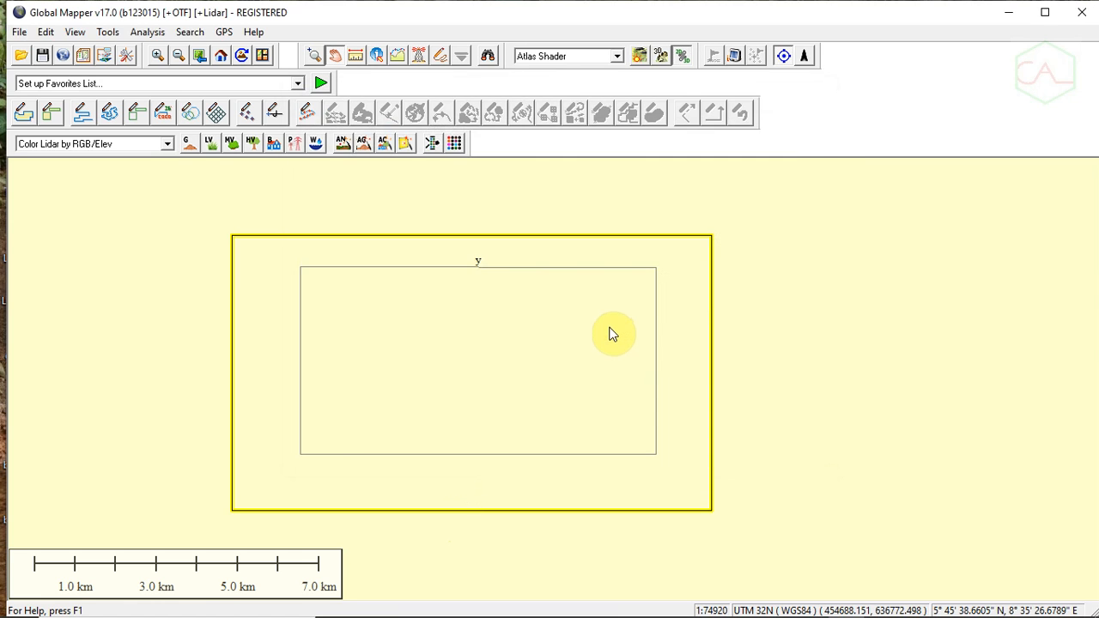
# Switch to boundary-correction.dxf in AutoCAD Map and zoom to the drawing's extents
pyautogui.click(1008, 14)
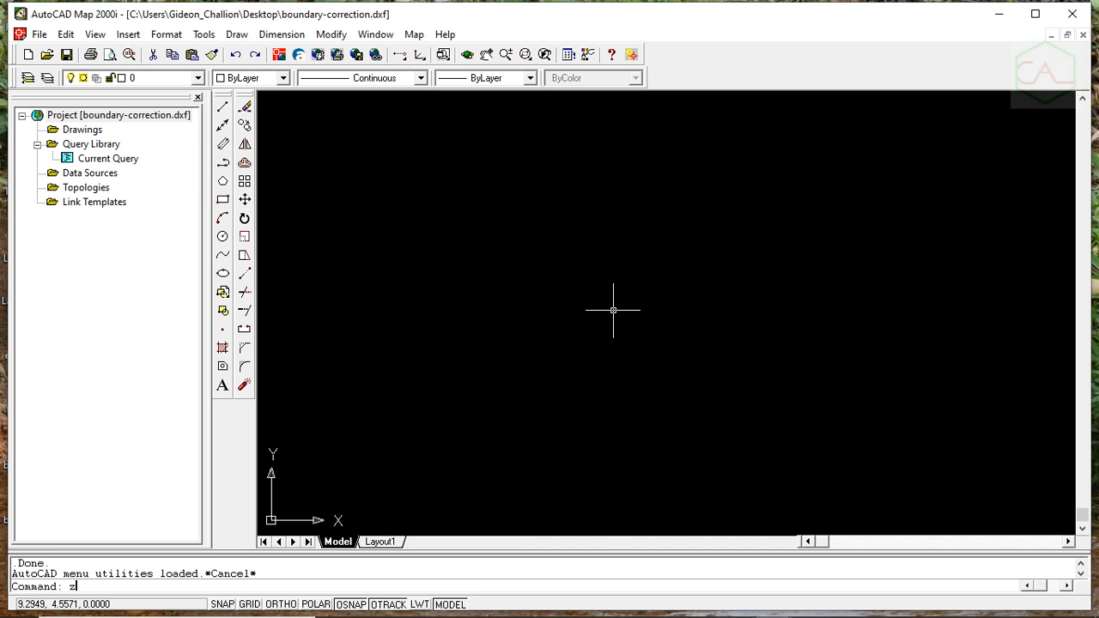
pyautogui.press('Return')
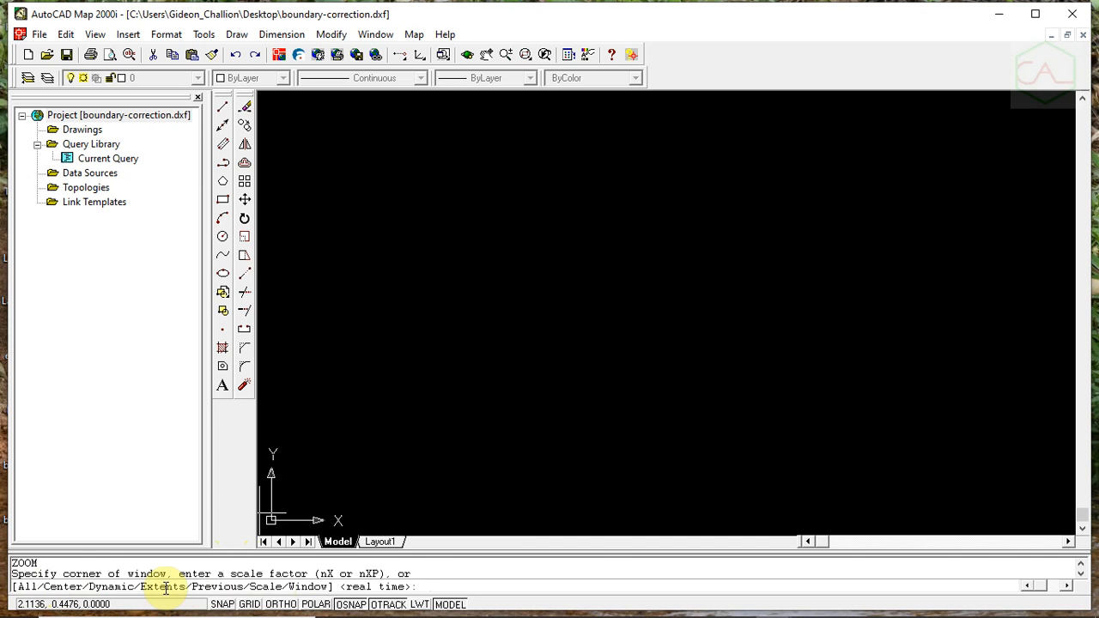
pyautogui.press('Return')
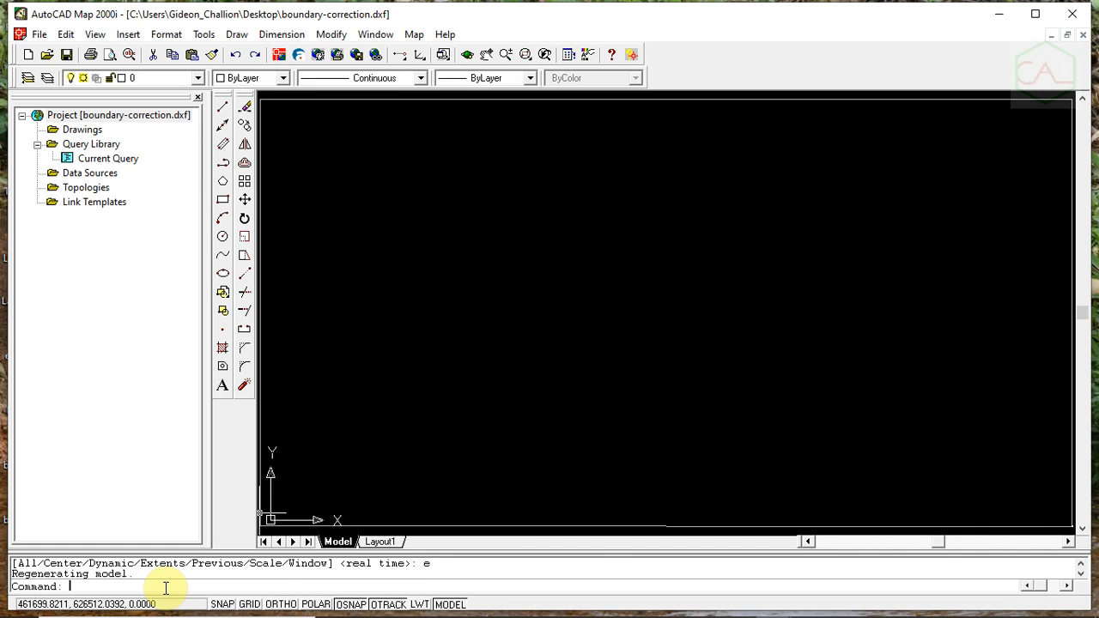
# Zoom out and pan the drawing so the whole boundary rectangle sits near the middle of the view
pyautogui.scroll(-3, 401, 483)
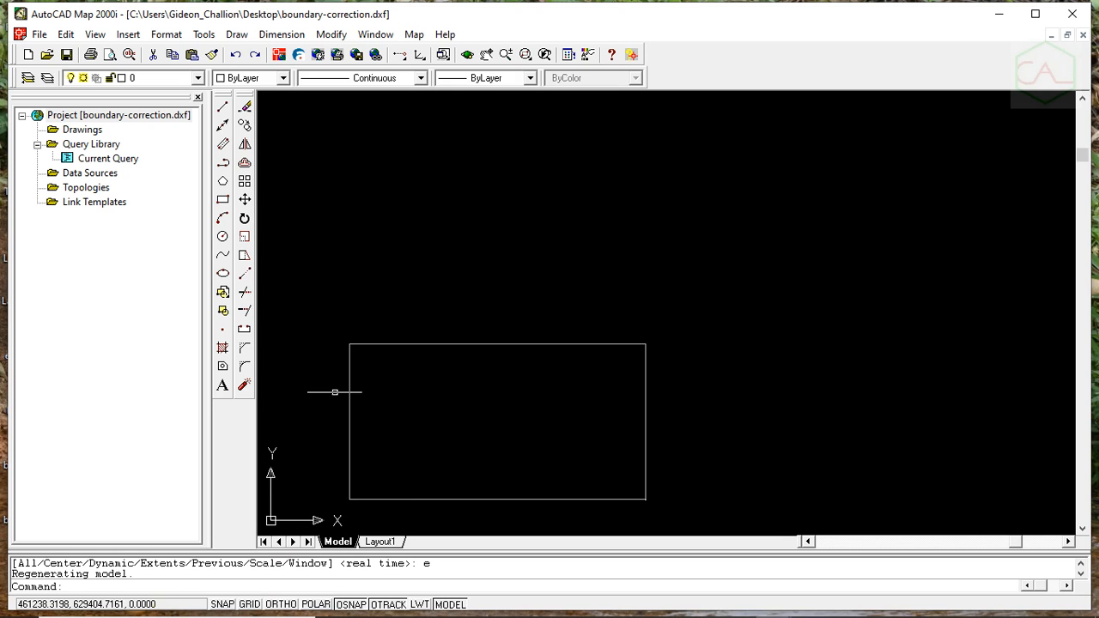
pyautogui.click(486, 54)
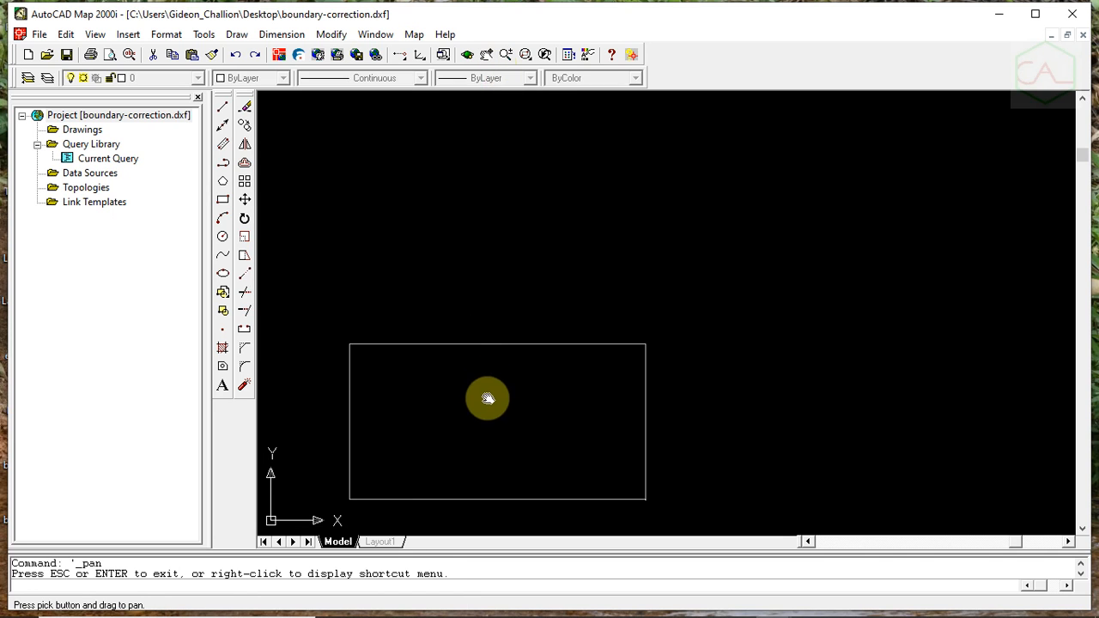
pyautogui.moveTo(491, 380); pyautogui.dragTo(575, 300)
pyautogui.scroll(-3, 555, 321)
pyautogui.scroll(2, 555, 321)
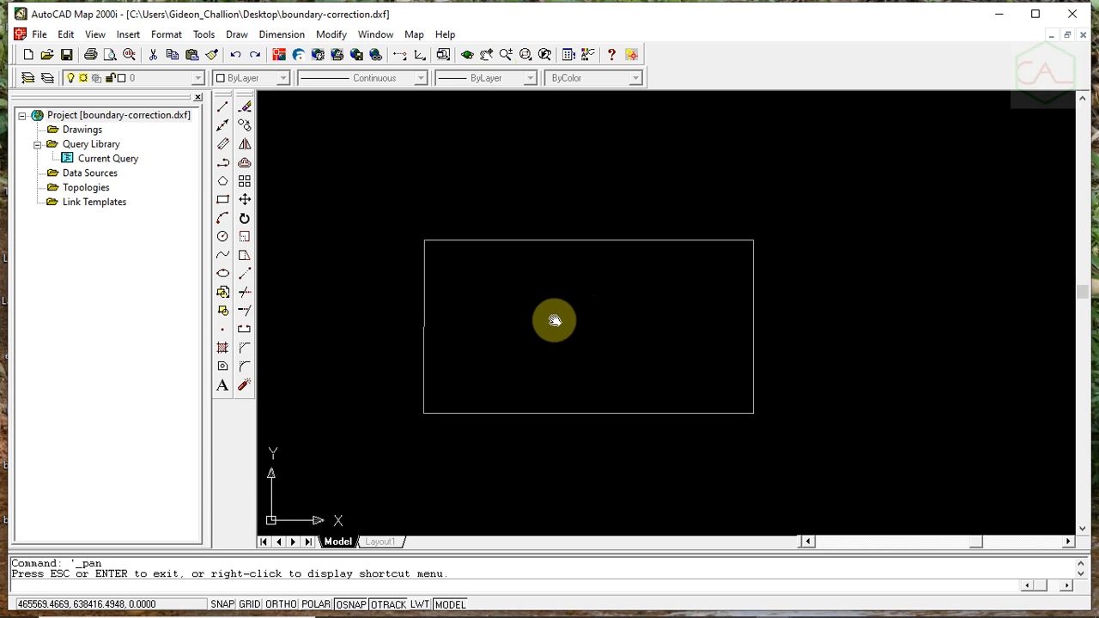
pyautogui.rightClick(557, 321)
pyautogui.click(600, 328)
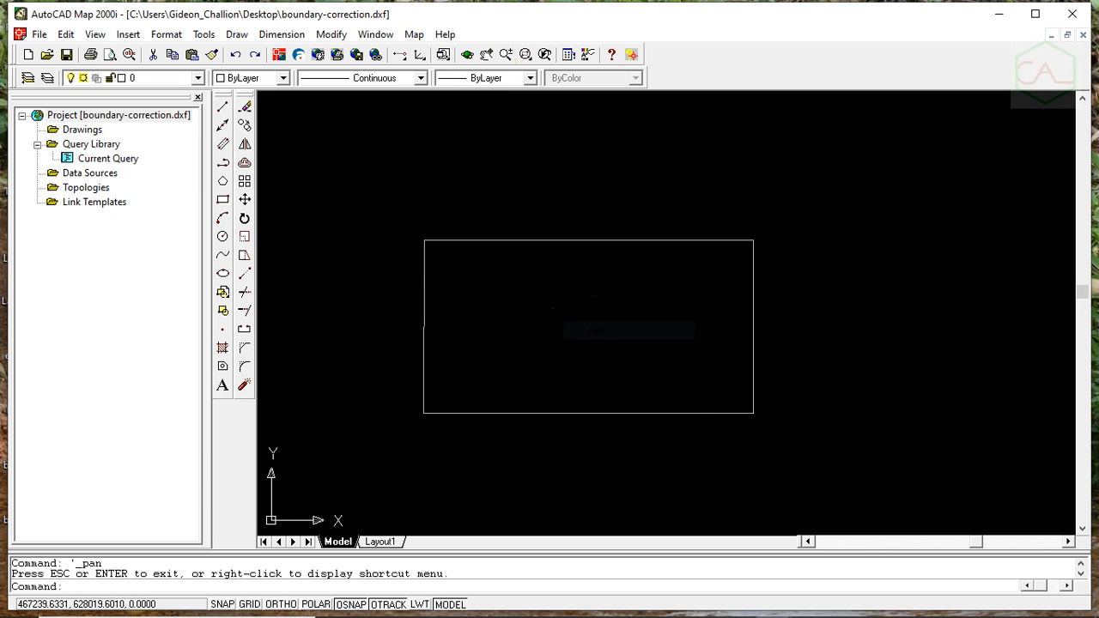
# Switch to Global Mapper and list the boundary line's vertices with the Feature Info tool to read their UTM coordinates
pyautogui.moveTo(761, 589)
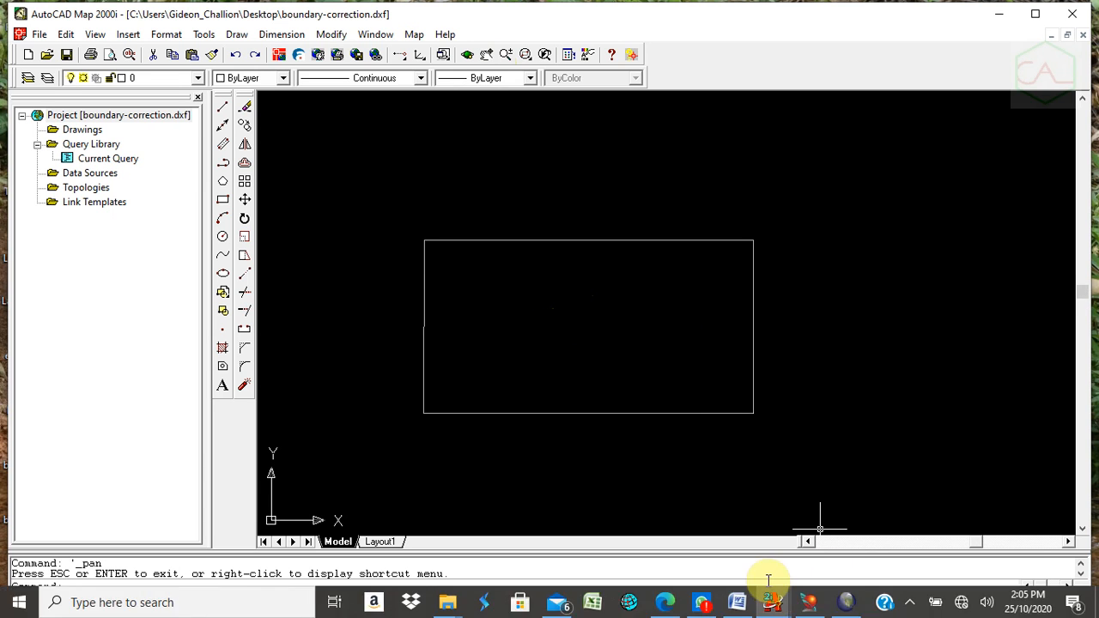
pyautogui.click(844, 605)
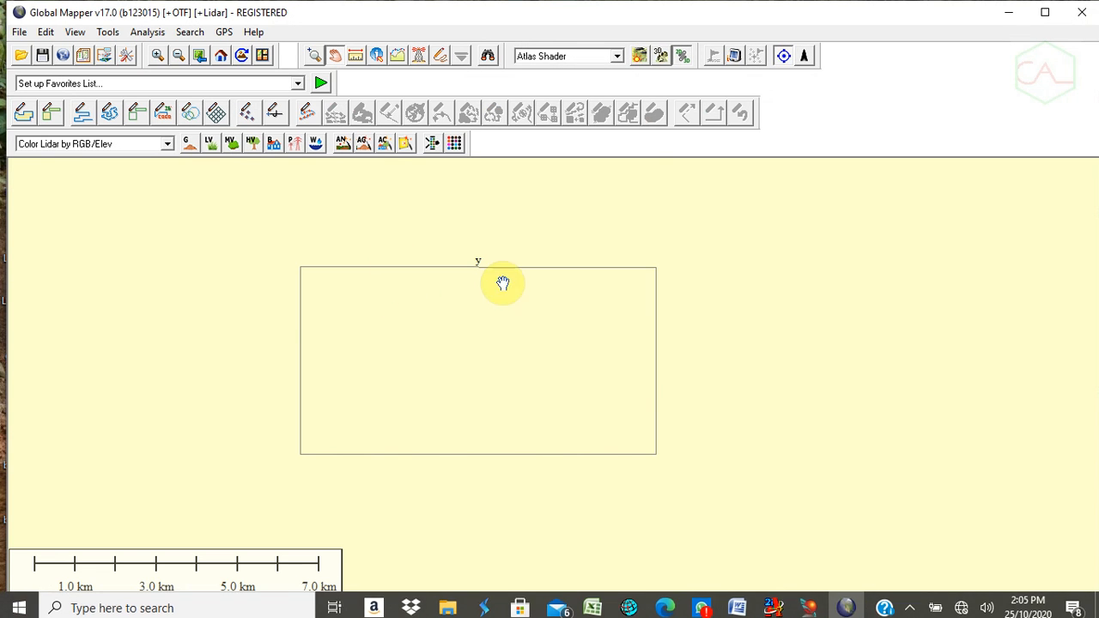
pyautogui.click(377, 57)
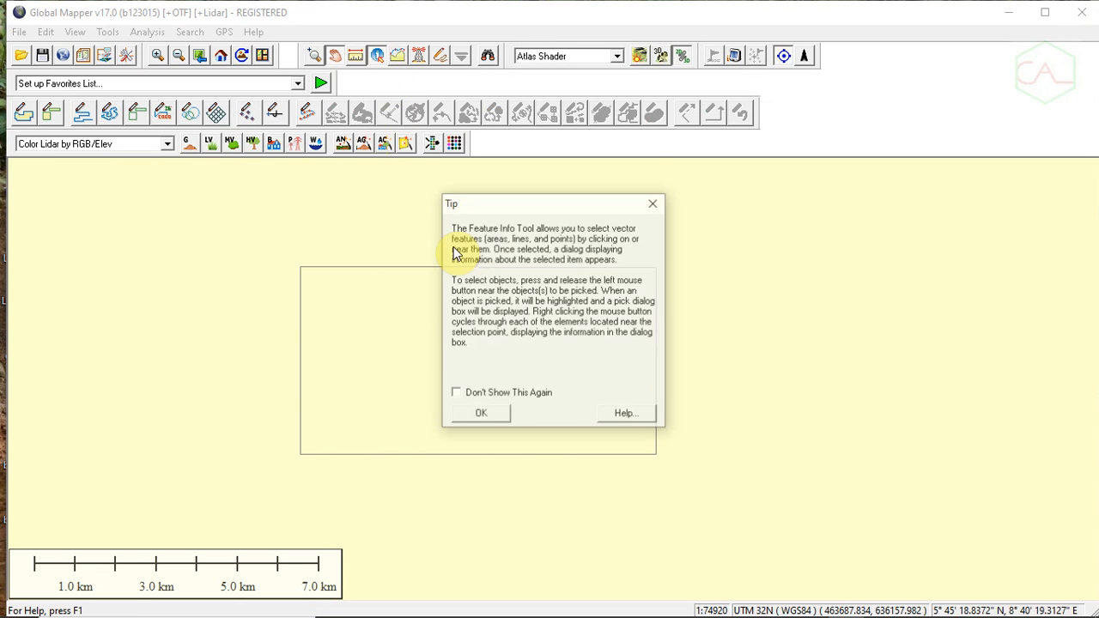
pyautogui.click(484, 424)
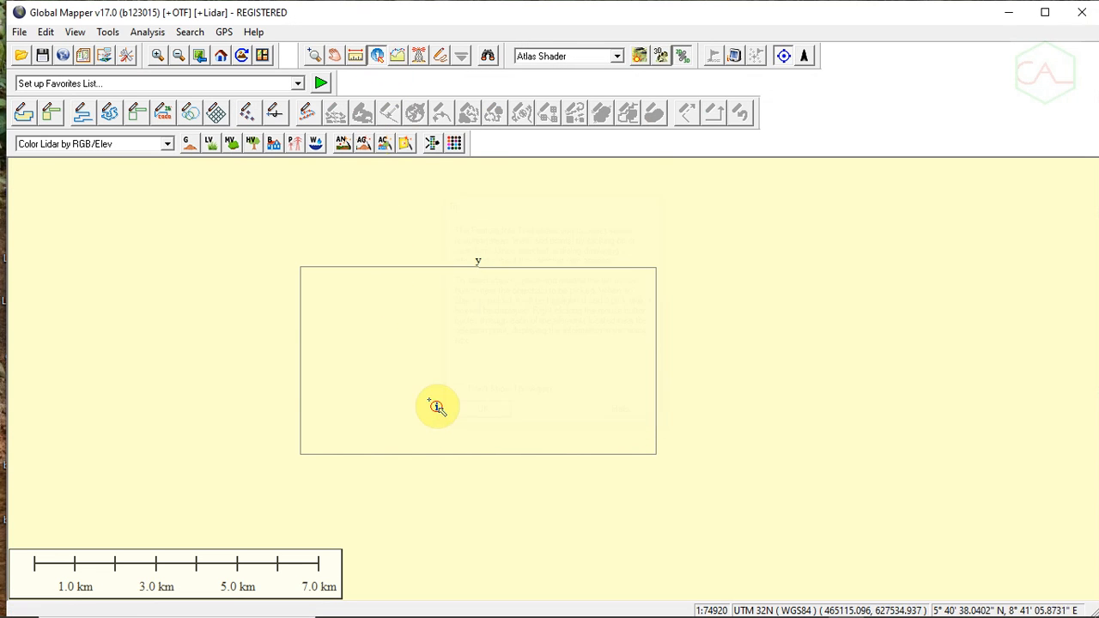
pyautogui.click(319, 277)
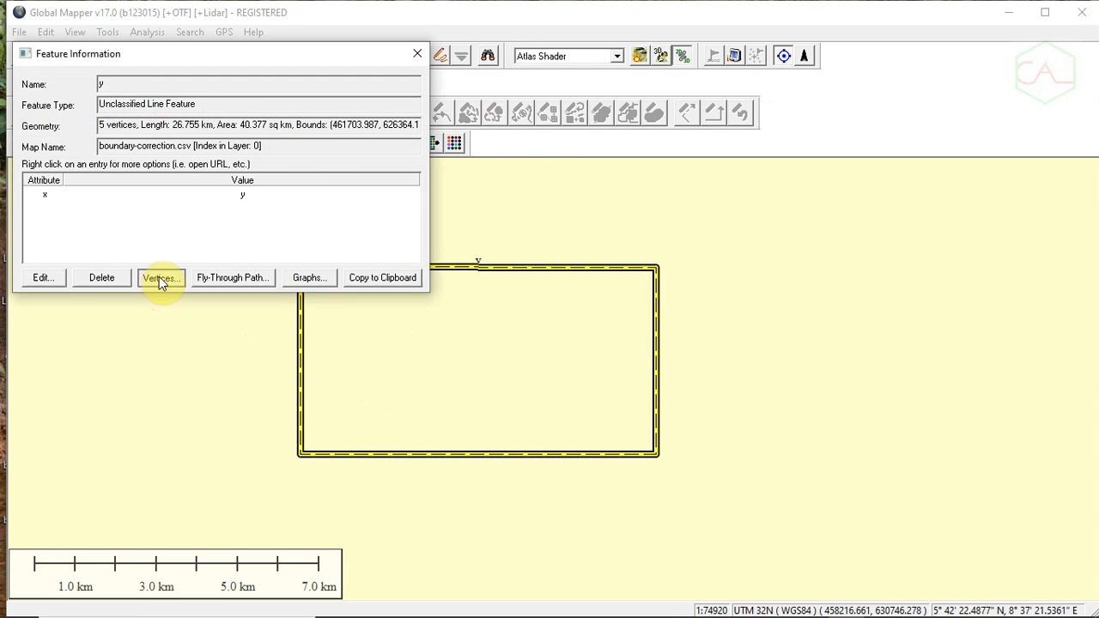
pyautogui.click(159, 277)
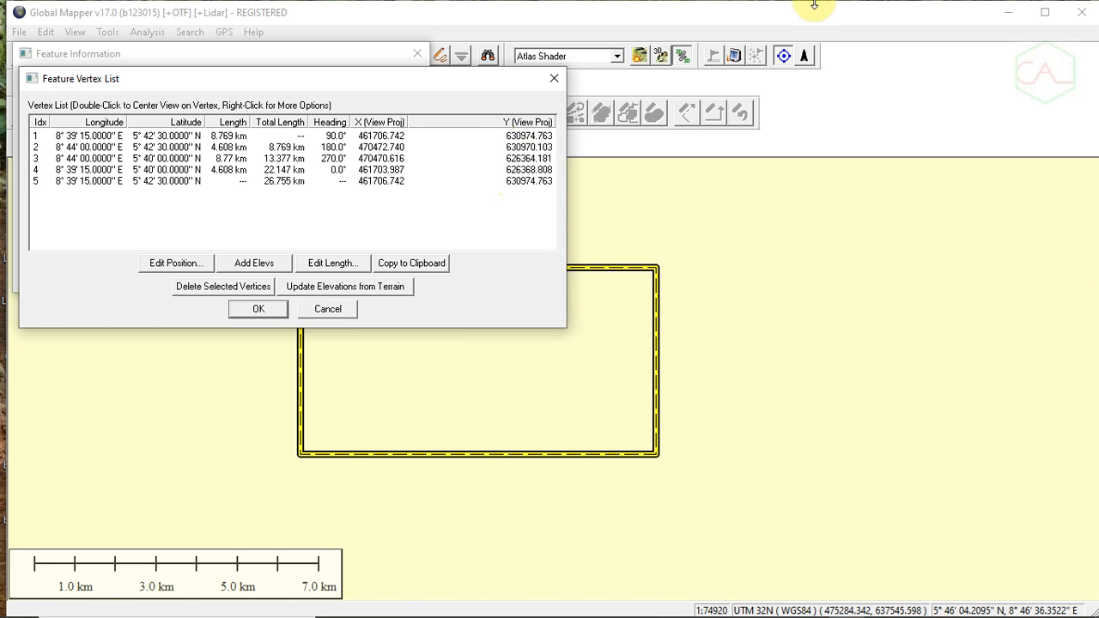
# Switch back to boundary-correction.dxf in AutoCAD Map and draw a rectangle from the boundary's upper-left endpoint to its lower-right corner
pyautogui.click(1010, 12)
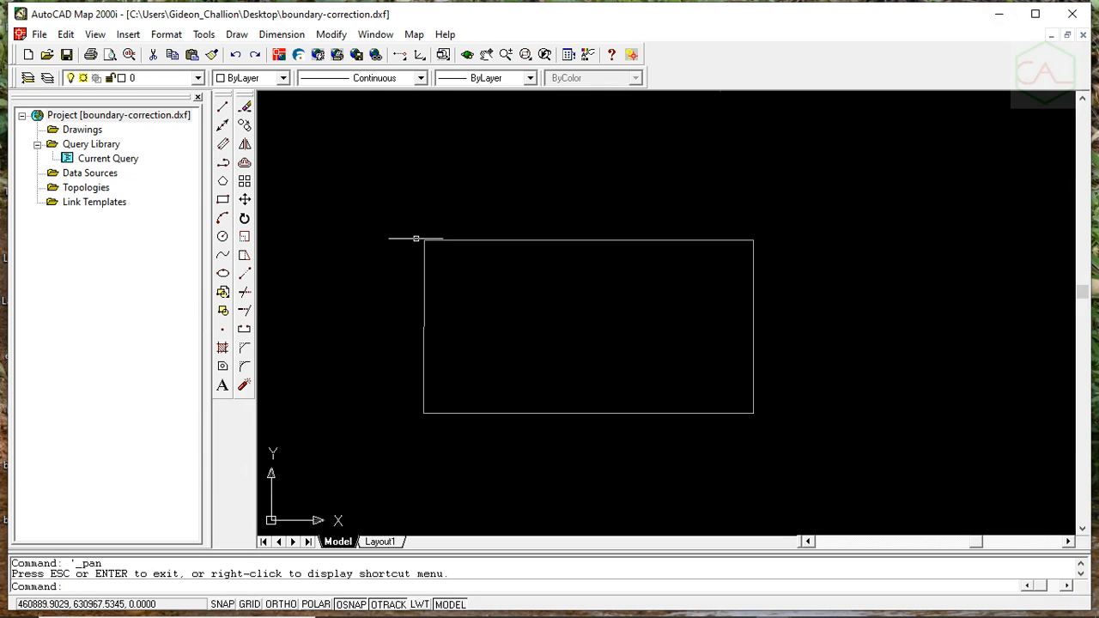
pyautogui.click(224, 204)
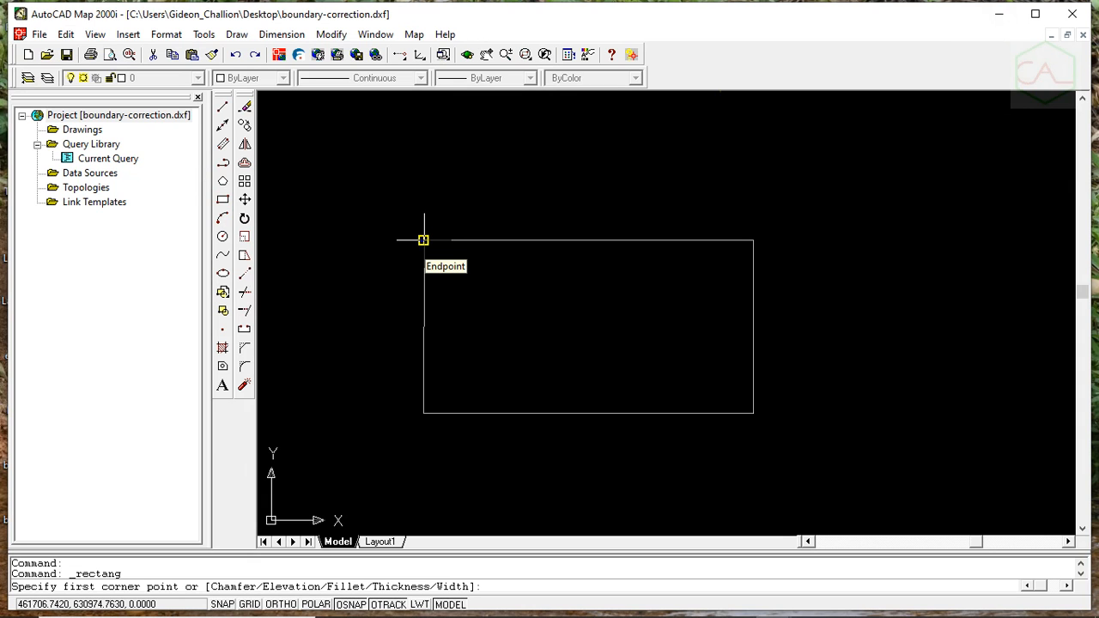
pyautogui.click(423, 241)
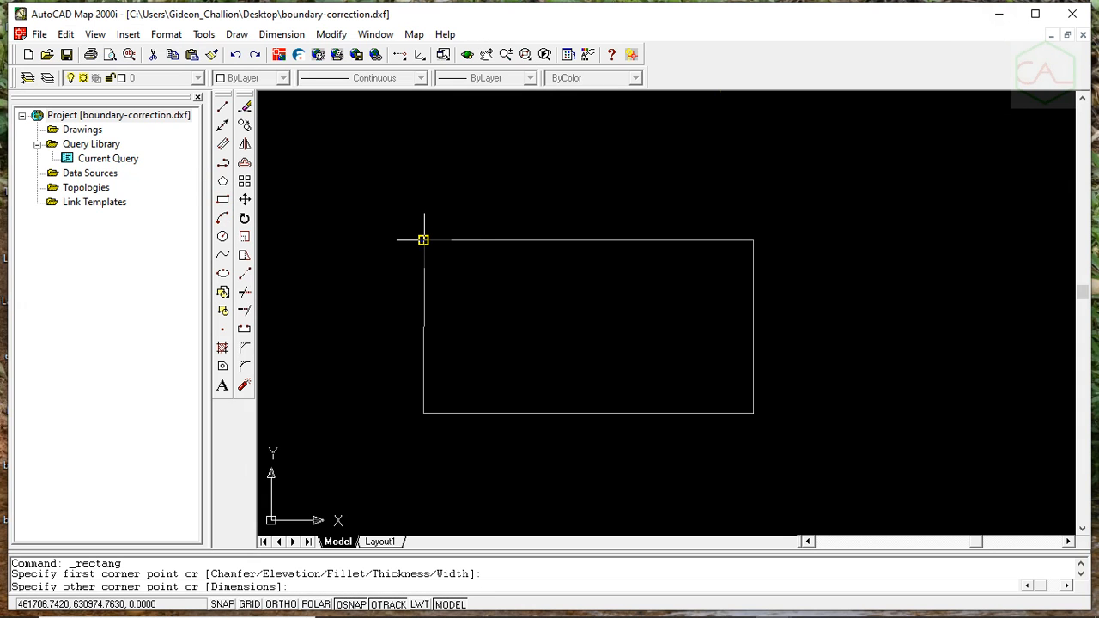
pyautogui.click(754, 413)
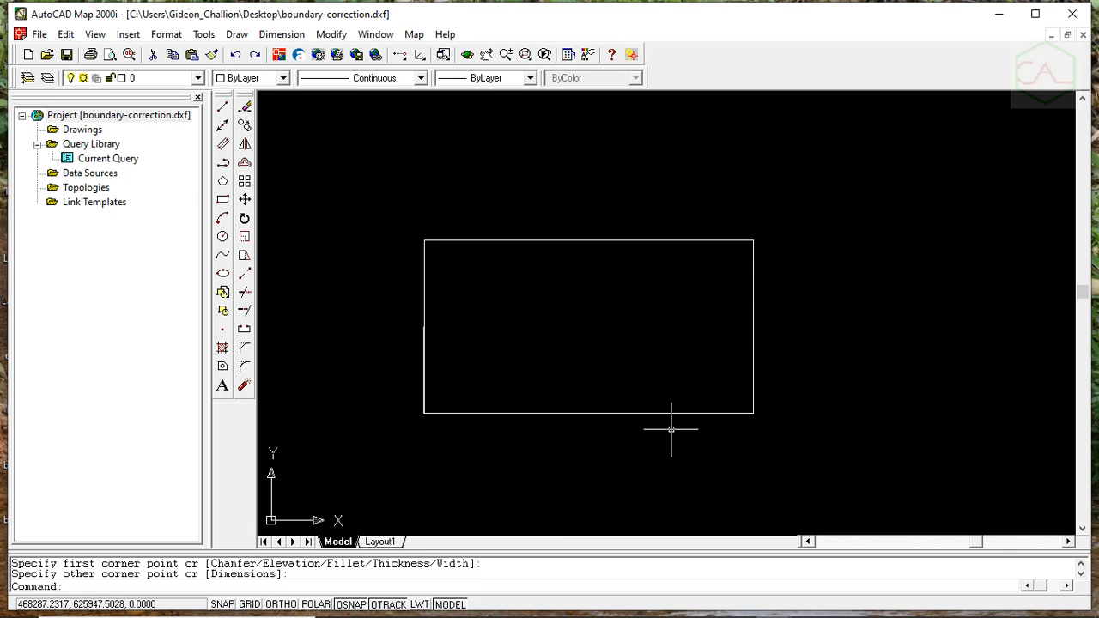
# Compare the drawn rectangle with the imported boundary up close, from the upper-right corner along the top edge
pyautogui.scroll(5, 684, 359)
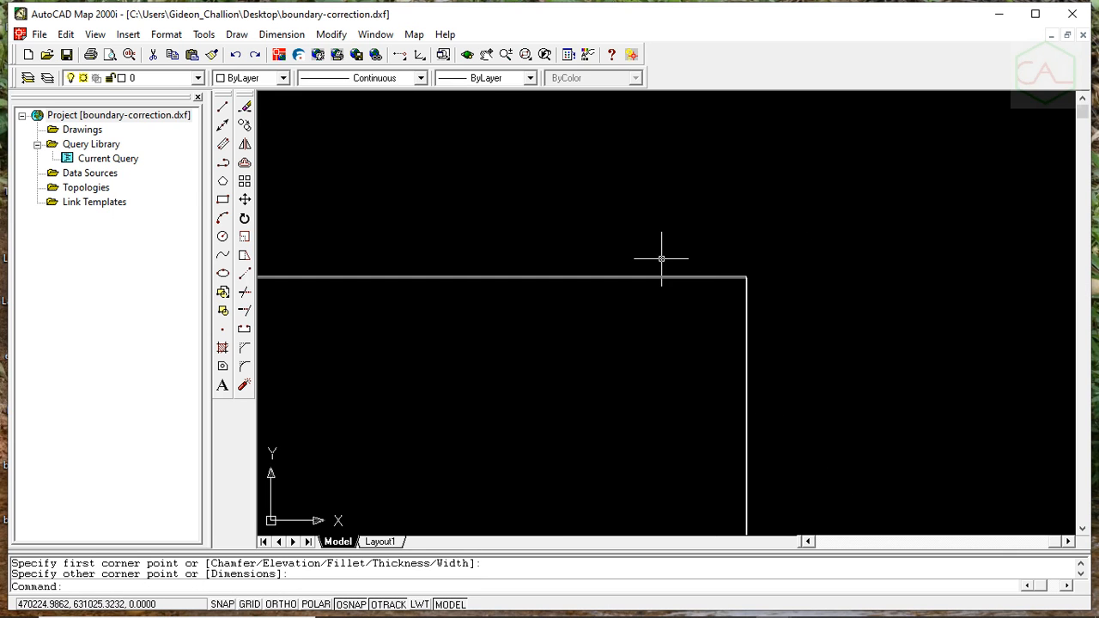
pyautogui.scroll(2, 687, 228)
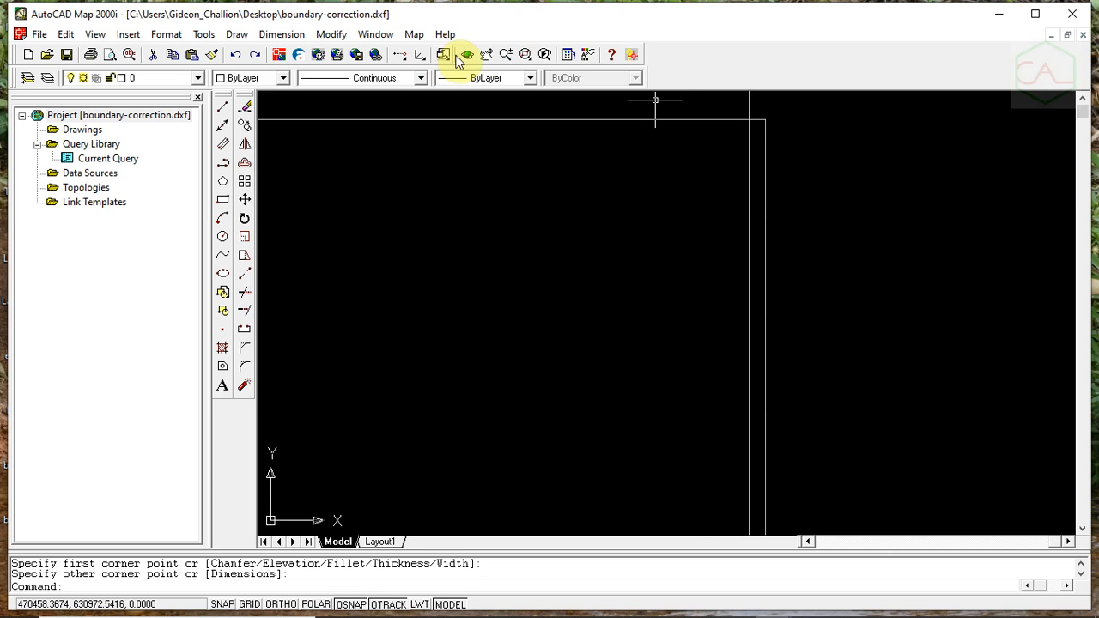
pyautogui.click(491, 55)
pyautogui.moveTo(727, 170); pyautogui.dragTo(839, 318)
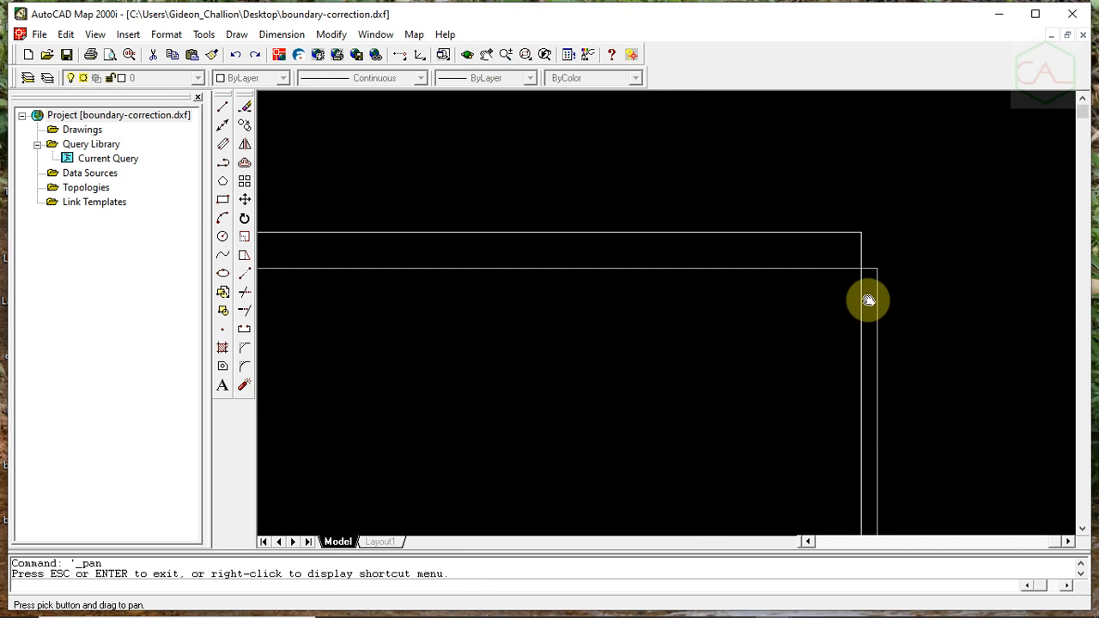
pyautogui.moveTo(618, 280); pyautogui.dragTo(743, 288)
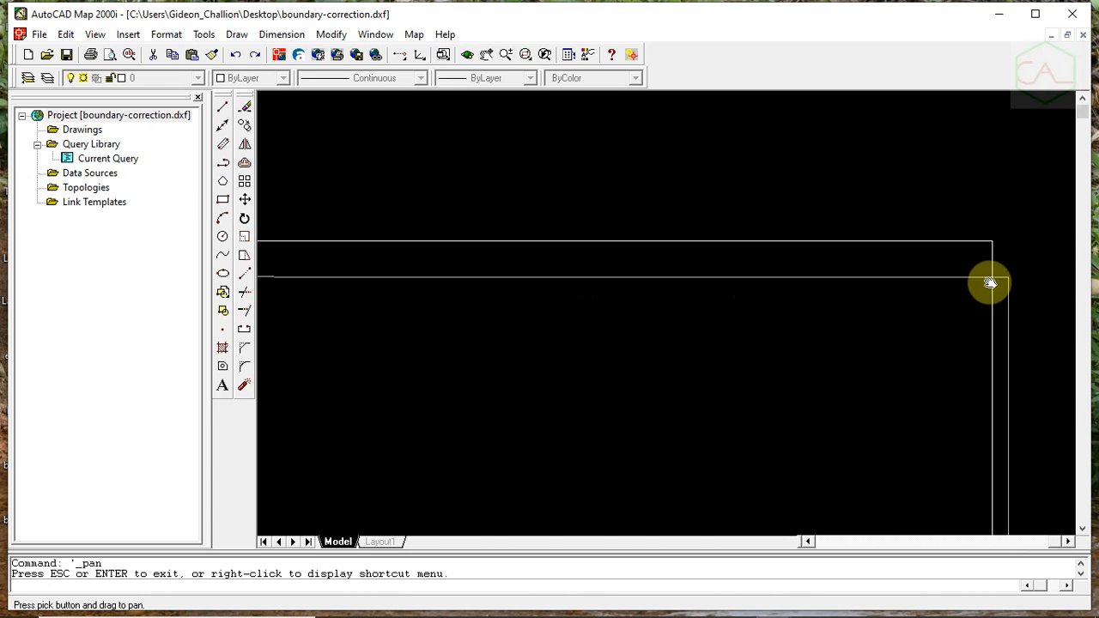
pyautogui.moveTo(644, 320); pyautogui.dragTo(815, 329)
pyautogui.moveTo(540, 332); pyautogui.dragTo(792, 345)
pyautogui.moveTo(564, 346); pyautogui.dragTo(758, 340)
pyautogui.moveTo(601, 347); pyautogui.dragTo(796, 344)
pyautogui.moveTo(563, 337); pyautogui.dragTo(856, 325)
pyautogui.moveTo(520, 323); pyautogui.dragTo(894, 315)
pyautogui.moveTo(576, 310); pyautogui.dragTo(762, 332)
pyautogui.moveTo(581, 334); pyautogui.dragTo(790, 323)
pyautogui.moveTo(526, 329); pyautogui.dragTo(782, 319)
pyautogui.moveTo(576, 319); pyautogui.dragTo(834, 329)
pyautogui.moveTo(611, 363); pyautogui.dragTo(799, 336)
pyautogui.moveTo(523, 323); pyautogui.dragTo(769, 318)
pyautogui.moveTo(524, 316); pyautogui.dragTo(764, 311)
pyautogui.moveTo(500, 312); pyautogui.dragTo(657, 337)
pyautogui.moveTo(526, 367); pyautogui.dragTo(641, 317)
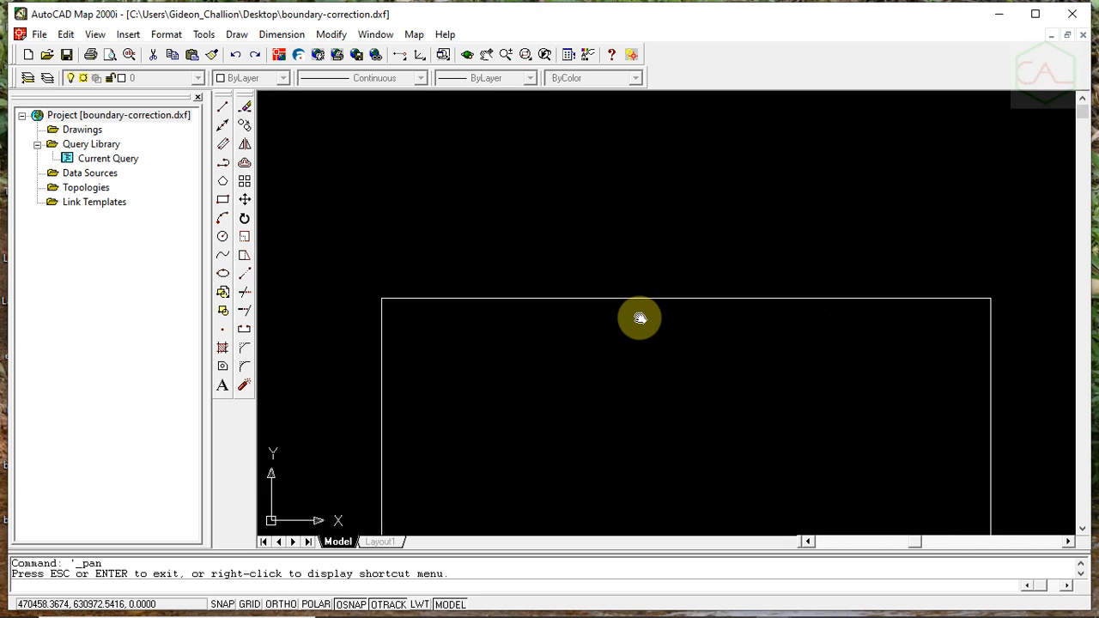
# Inspect how the two outlines align at the upper-left corner and down at the lower-left corner
pyautogui.moveTo(393, 297); pyautogui.dragTo(730, 298)
pyautogui.moveTo(579, 284); pyautogui.dragTo(613, 244)
pyautogui.moveTo(420, 252); pyautogui.dragTo(657, 262)
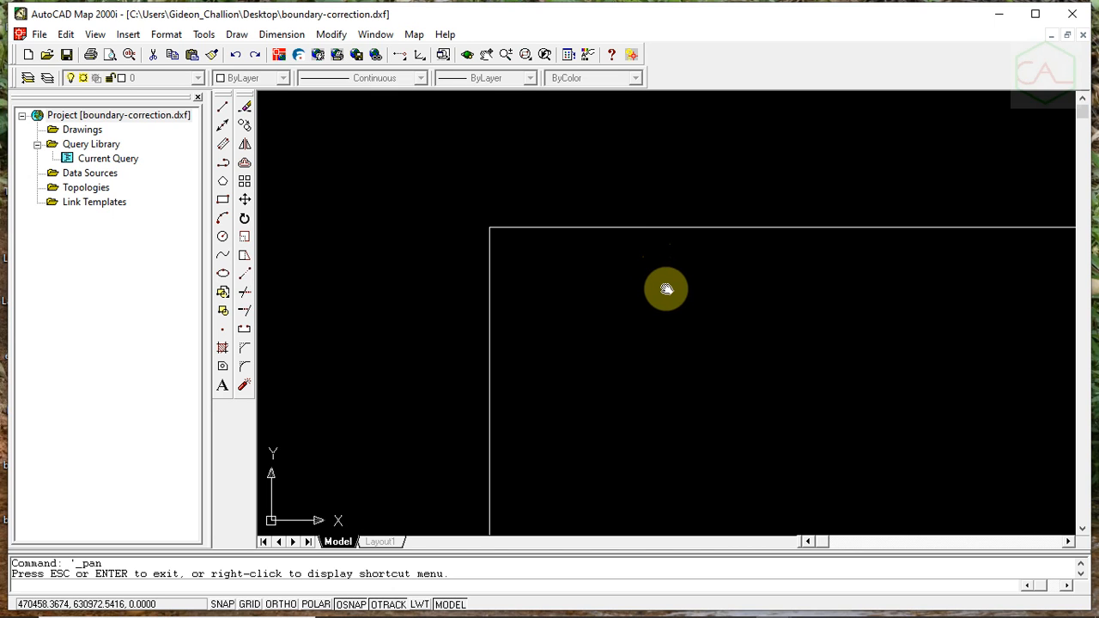
pyautogui.moveTo(572, 260); pyautogui.dragTo(748, 315)
pyautogui.moveTo(817, 380); pyautogui.dragTo(569, 415)
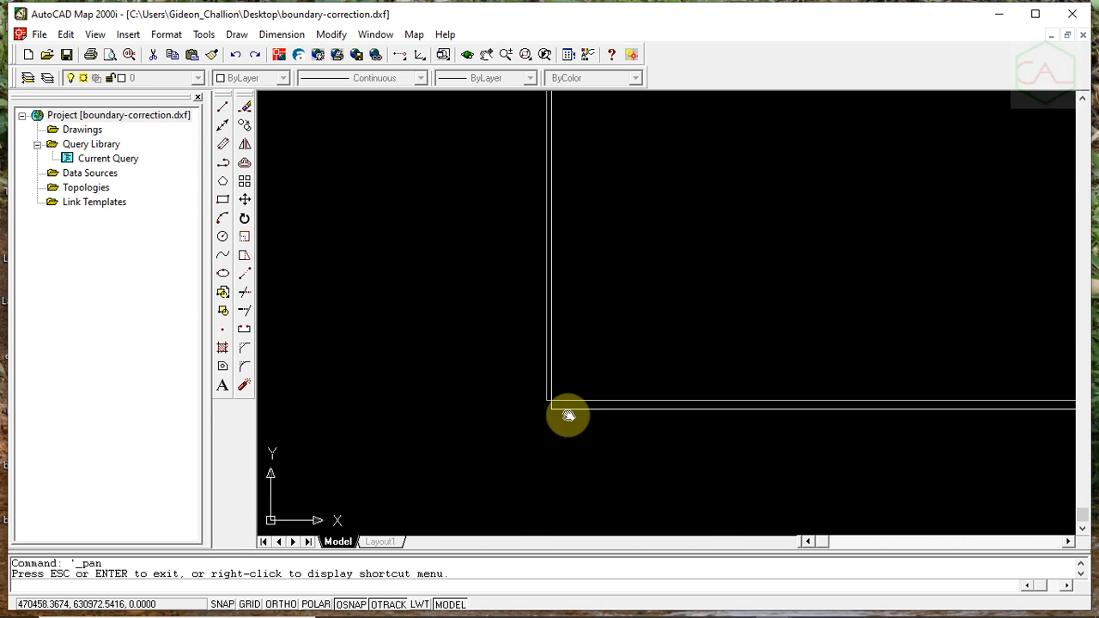
pyautogui.moveTo(659, 374)
pyautogui.mouseDown()
pyautogui.moveTo(550, 412)
pyautogui.moveTo(544, 346)
pyautogui.moveTo(559, 414)
pyautogui.moveTo(544, 410)
pyautogui.moveTo(555, 363)
pyautogui.moveTo(542, 307)
pyautogui.moveTo(550, 243)
pyautogui.moveTo(639, 233)
pyautogui.moveTo(675, 278)
pyautogui.moveTo(607, 283)
pyautogui.moveTo(609, 265)
pyautogui.moveTo(619, 339)
pyautogui.moveTo(633, 344)
pyautogui.moveTo(626, 483)
pyautogui.moveTo(634, 320)
pyautogui.moveTo(641, 401)
pyautogui.moveTo(661, 346)
pyautogui.moveTo(670, 390)
pyautogui.moveTo(668, 361)
pyautogui.mouseUp()
pyautogui.press('Escape')
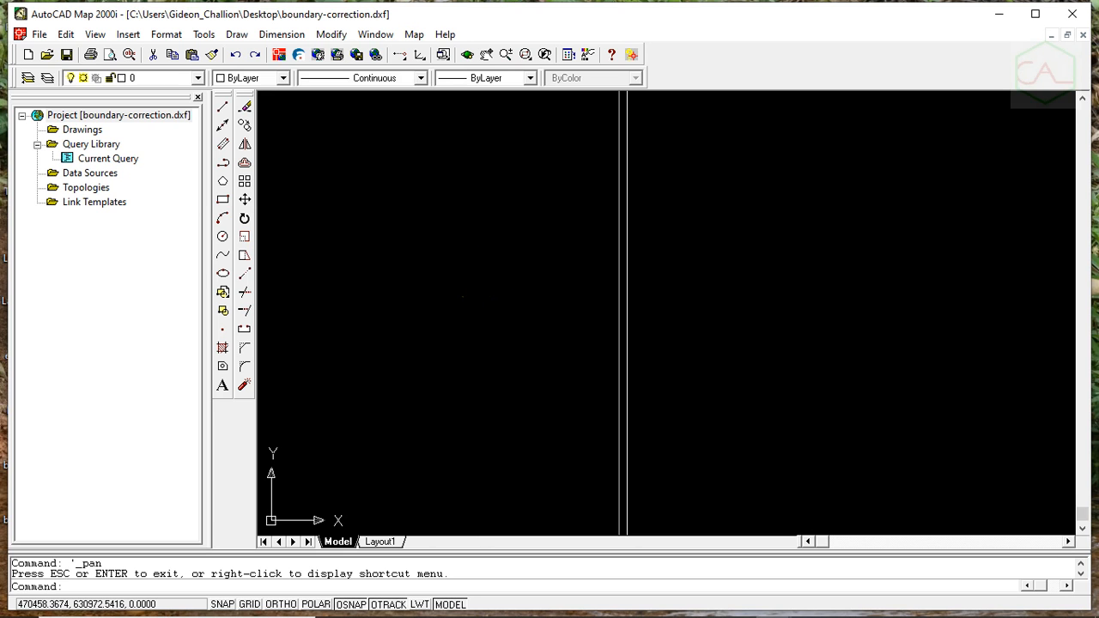
# Change the drawn rectangle's colour to Red to distinguish it from the imported boundary
pyautogui.click(493, 78)
pyautogui.click(400, 95)
pyautogui.click(421, 78)
pyautogui.click(504, 175)
pyautogui.click(627, 233)
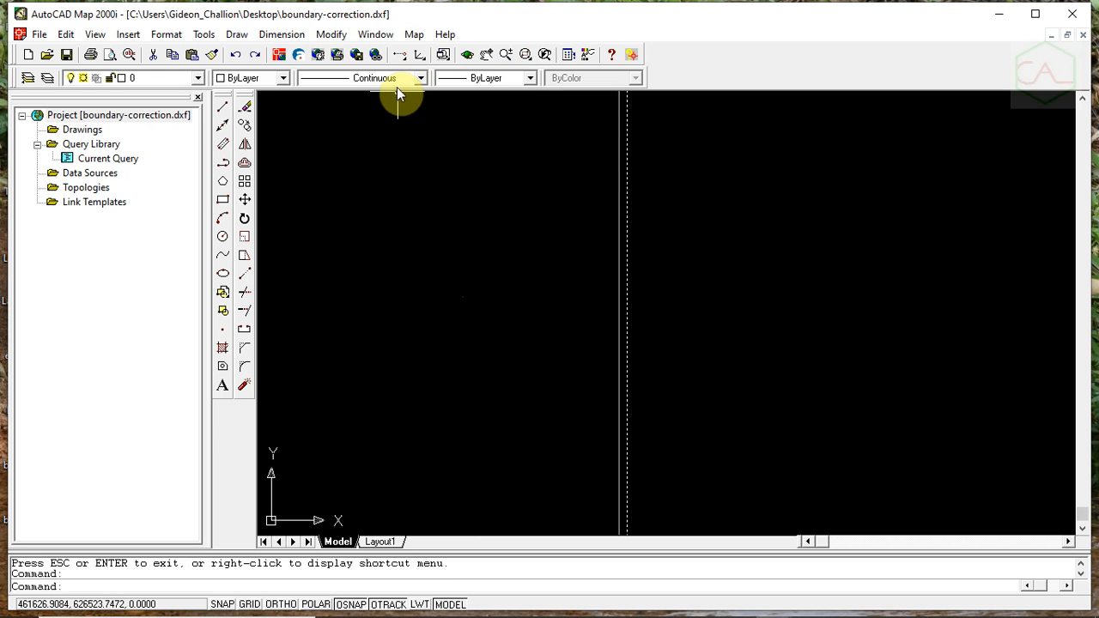
pyautogui.click(283, 78)
pyautogui.click(238, 123)
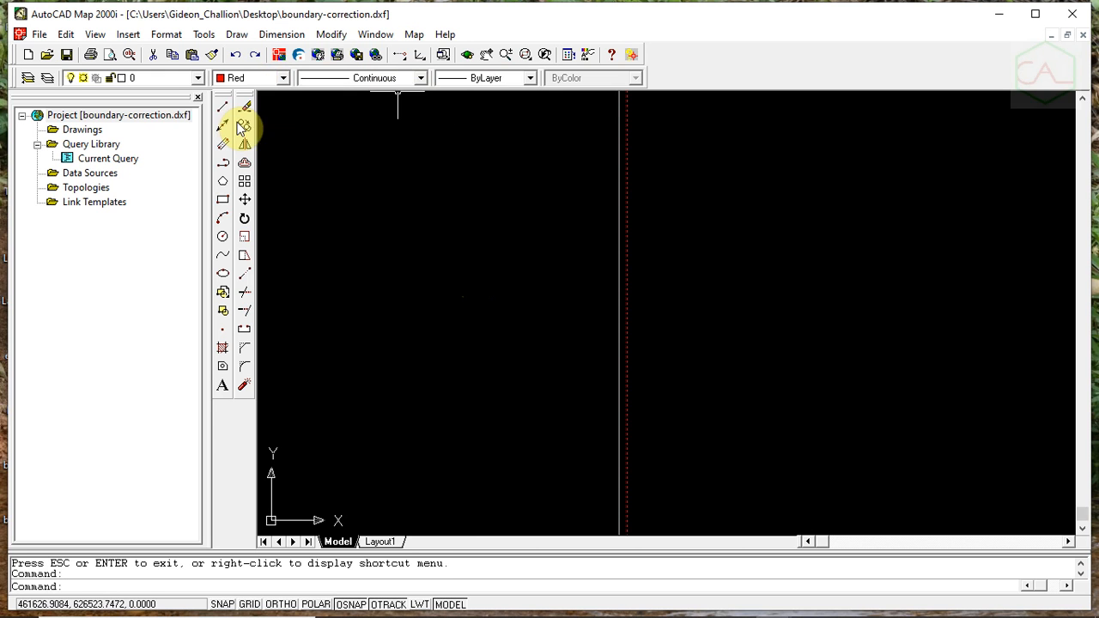
pyautogui.press('Escape')
# Follow the bottom edge to the lower-right corner and examine the red rectangle against the imported boundary there
pyautogui.scroll(-3, 747, 312)
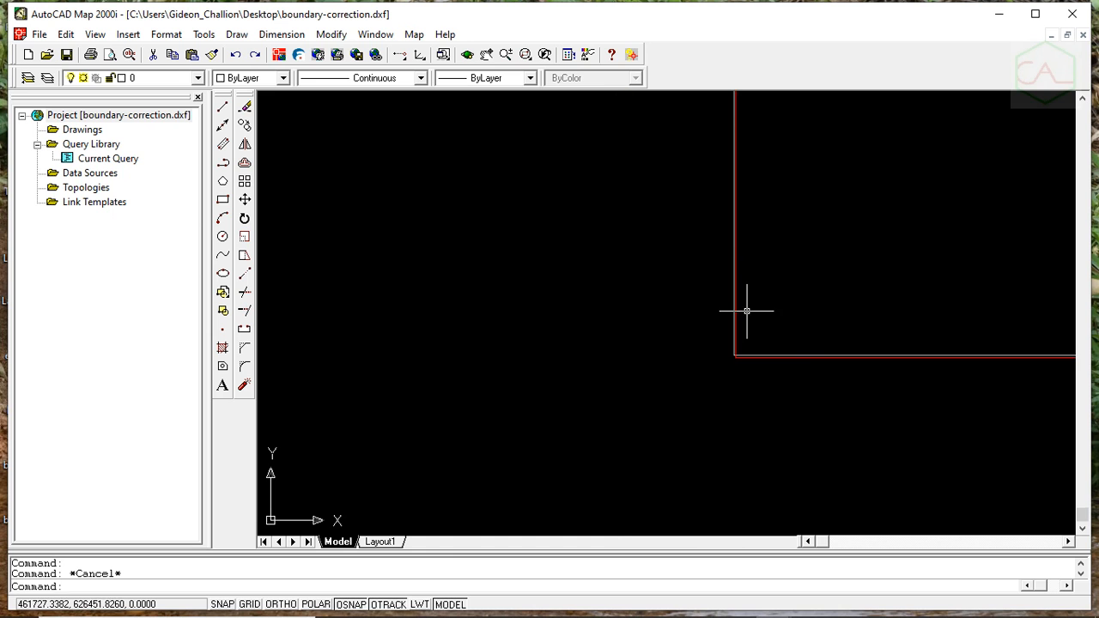
pyautogui.scroll(1, 773, 351)
pyautogui.click(485, 55)
pyautogui.moveTo(804, 326)
pyautogui.mouseDown()
pyautogui.moveTo(368, 309)
pyautogui.moveTo(380, 309)
pyautogui.mouseUp()
pyautogui.moveTo(830, 372); pyautogui.dragTo(611, 395)
pyautogui.moveTo(911, 390); pyautogui.dragTo(509, 337)
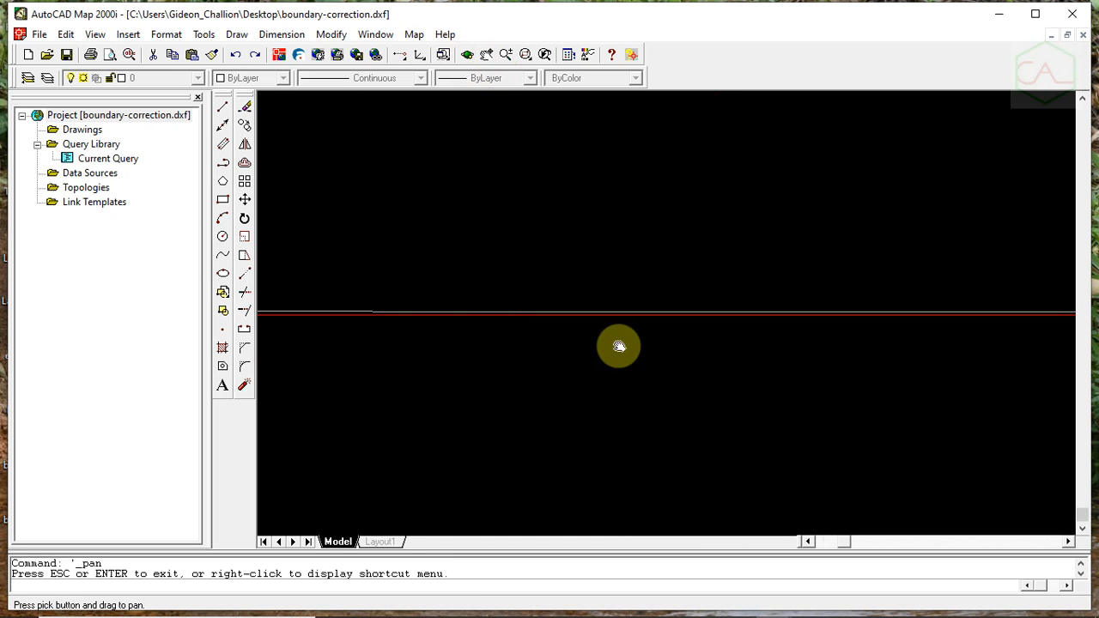
pyautogui.scroll(-3, 846, 352)
pyautogui.moveTo(885, 368)
pyautogui.mouseDown()
pyautogui.moveTo(534, 364)
pyautogui.moveTo(527, 350)
pyautogui.mouseUp()
pyautogui.scroll(-3, 715, 346)
pyautogui.scroll(6, 847, 341)
pyautogui.scroll(4, 754, 398)
pyautogui.scroll(4, 704, 398)
pyautogui.moveTo(527, 456); pyautogui.dragTo(633, 297)
pyautogui.scroll(4, 593, 267)
pyautogui.scroll(4, 608, 273)
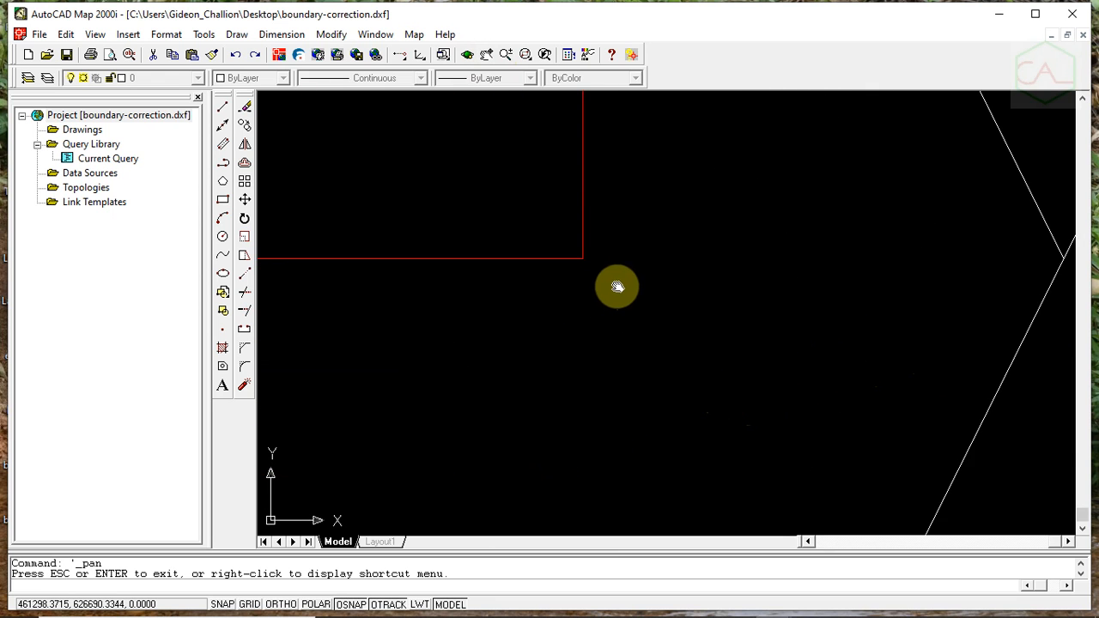
pyautogui.scroll(-10, 588, 265)
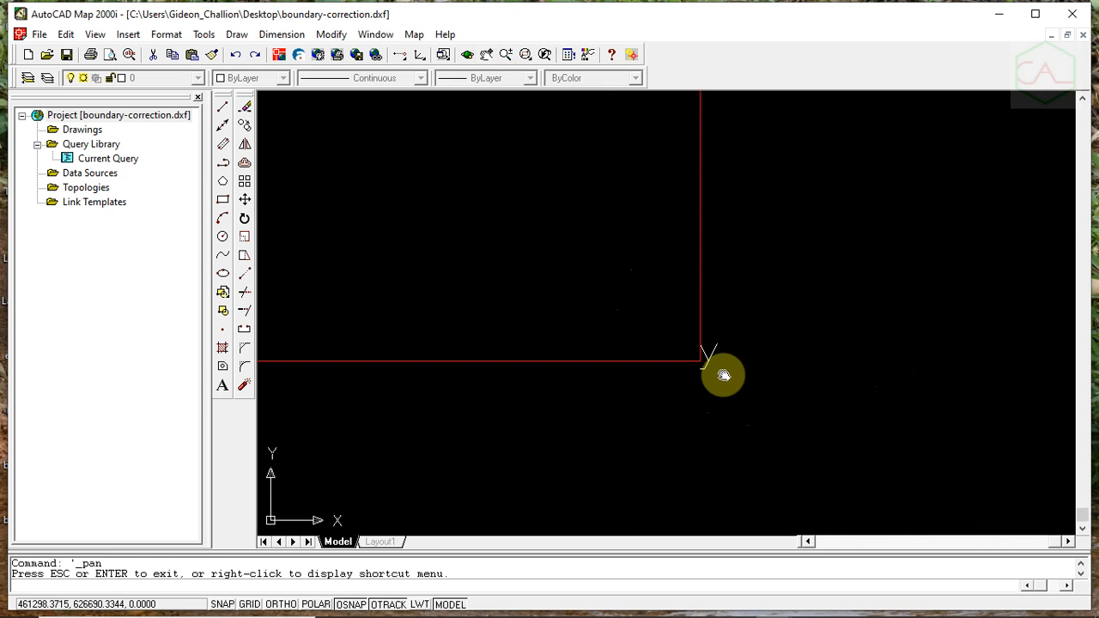
pyautogui.scroll(5, 548, 378)
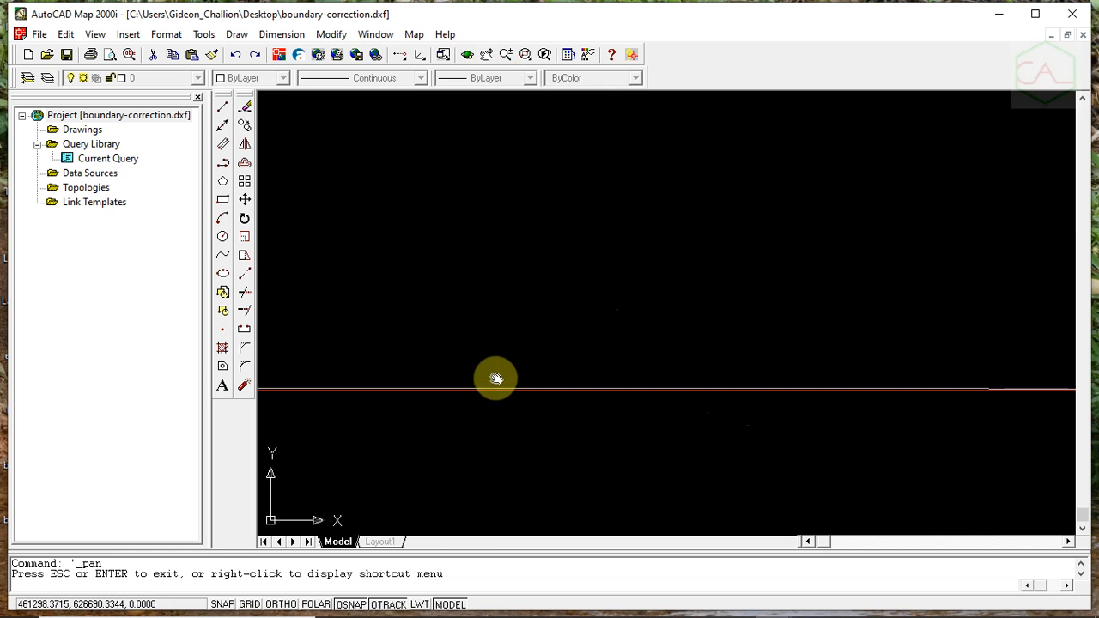
# At the lower-left corner, select the imported boundary polyline, list its properties and copy the vertex coordinate lines
pyautogui.moveTo(474, 391); pyautogui.dragTo(629, 344)
pyautogui.rightClick(542, 369)
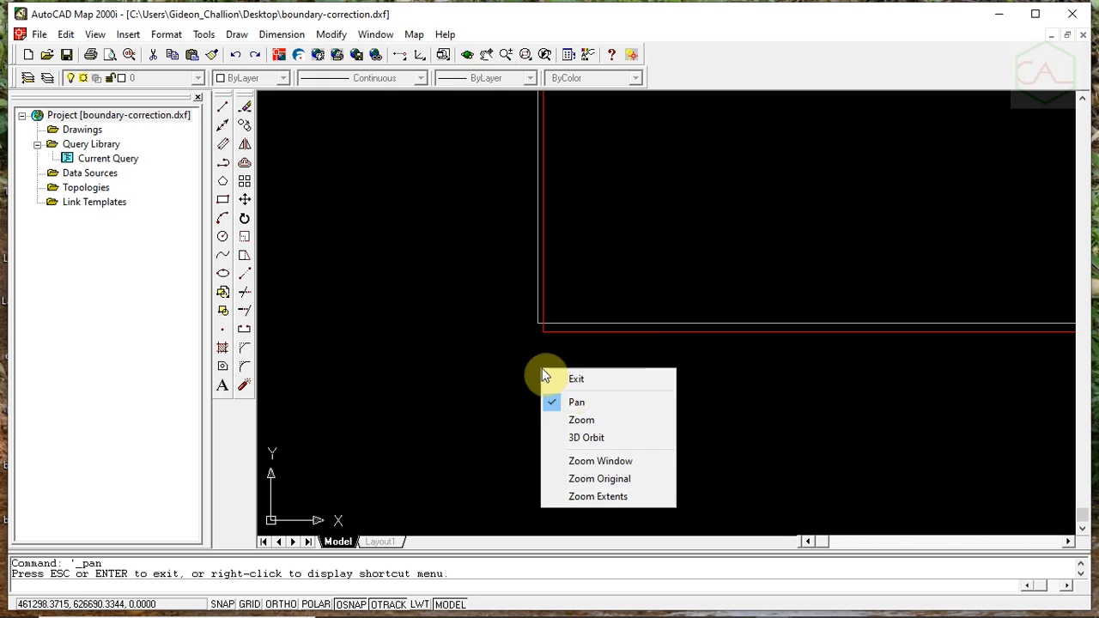
pyautogui.click(587, 381)
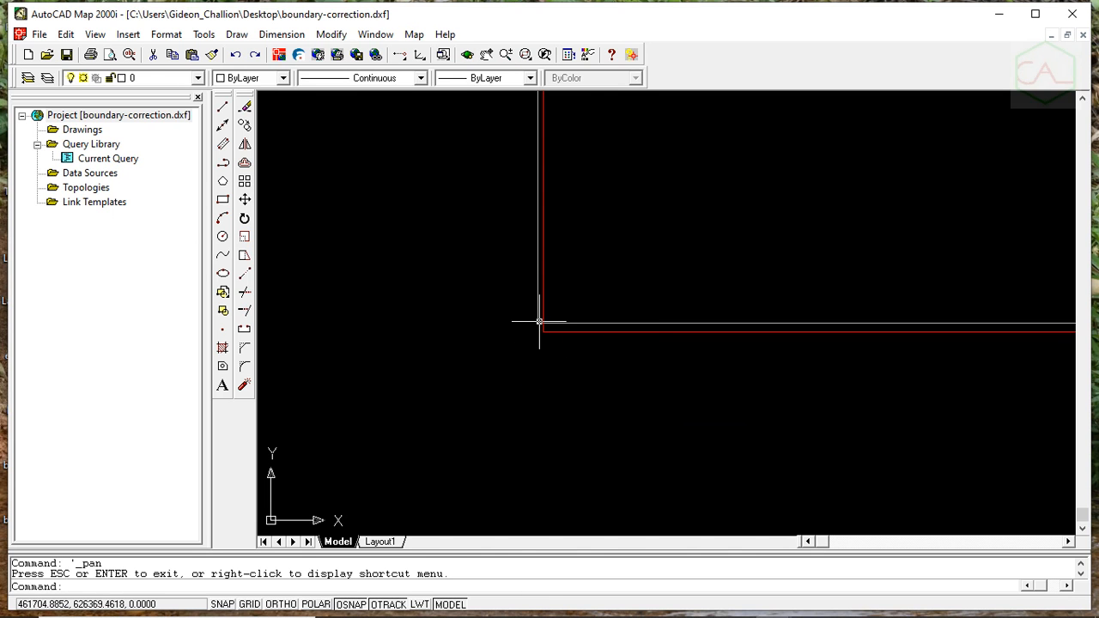
pyautogui.click(539, 323)
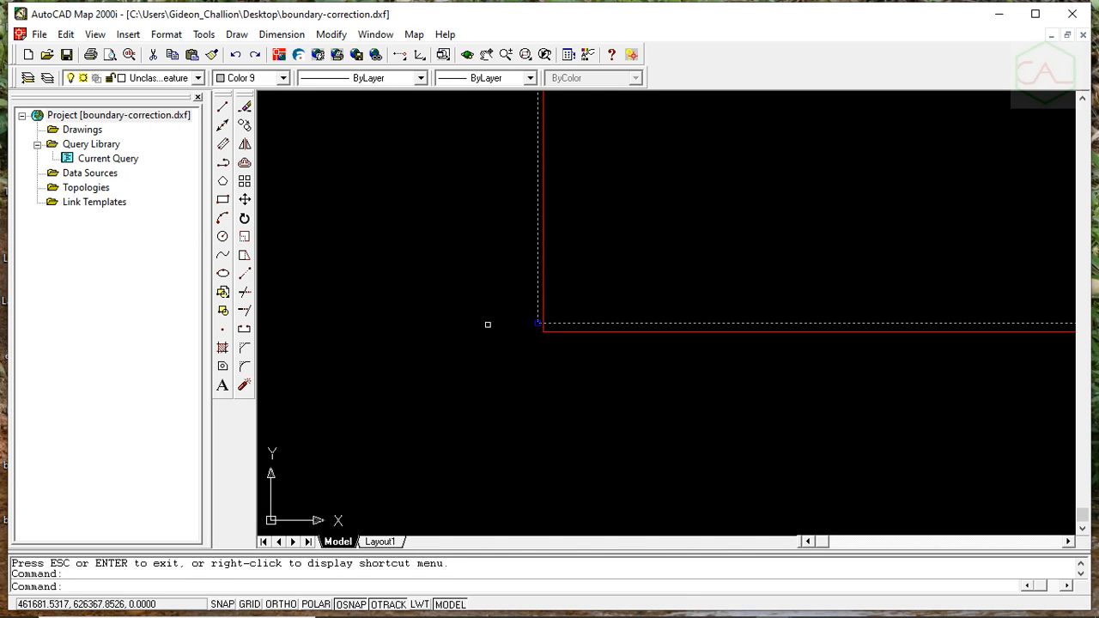
pyautogui.click(202, 36)
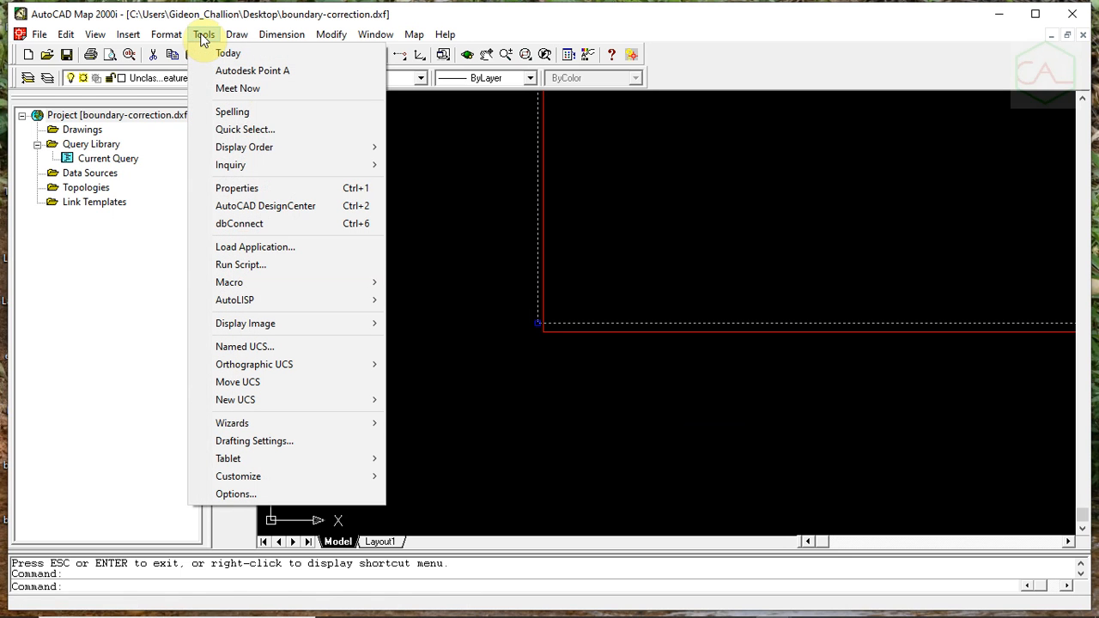
pyautogui.moveTo(322, 165)
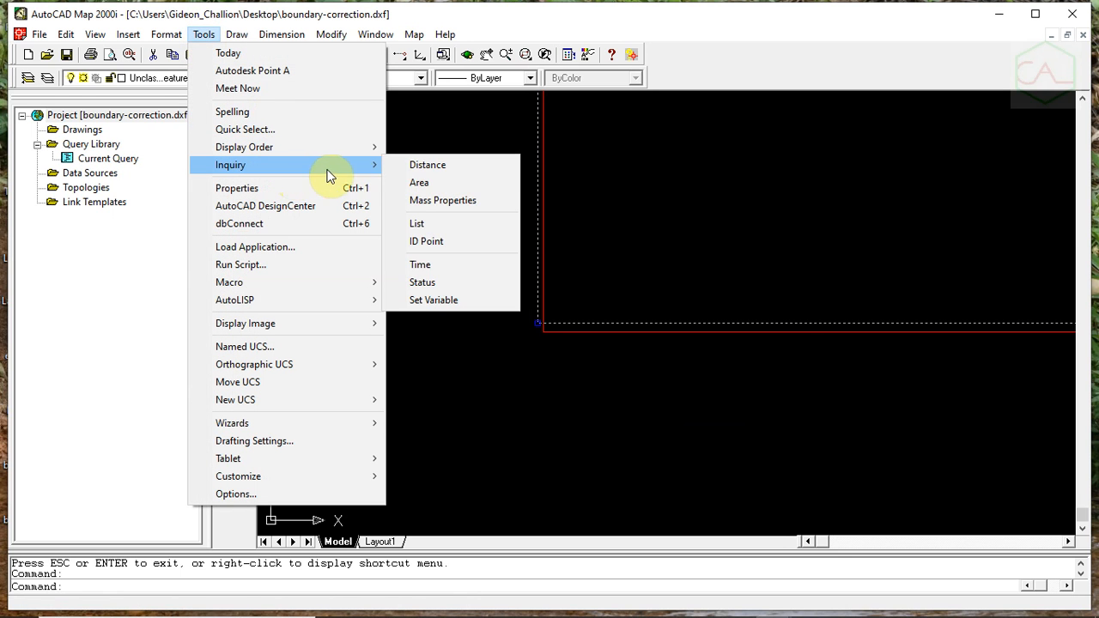
pyautogui.click(418, 223)
pyautogui.moveTo(355, 380); pyautogui.dragTo(669, 433)
pyautogui.hotkey('ctrl', 'c')
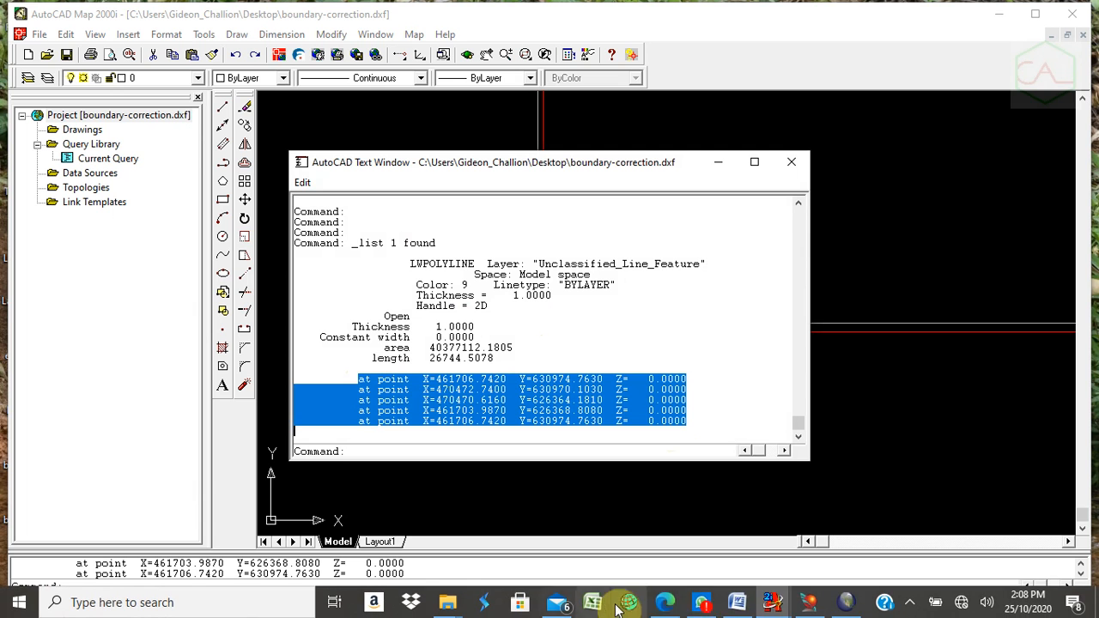
# Switch to Excel, paste the copied vertex coordinates into cell A1 of Sheet1 and widen column A to fit them
pyautogui.click(591, 606)
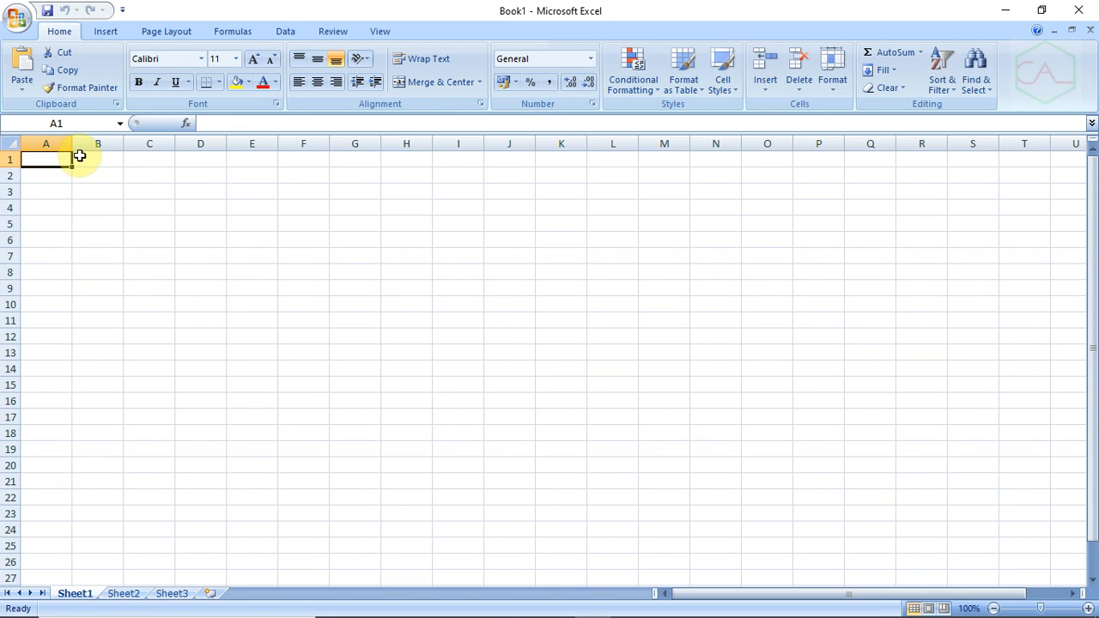
pyautogui.hotkey('ctrl', 'v')
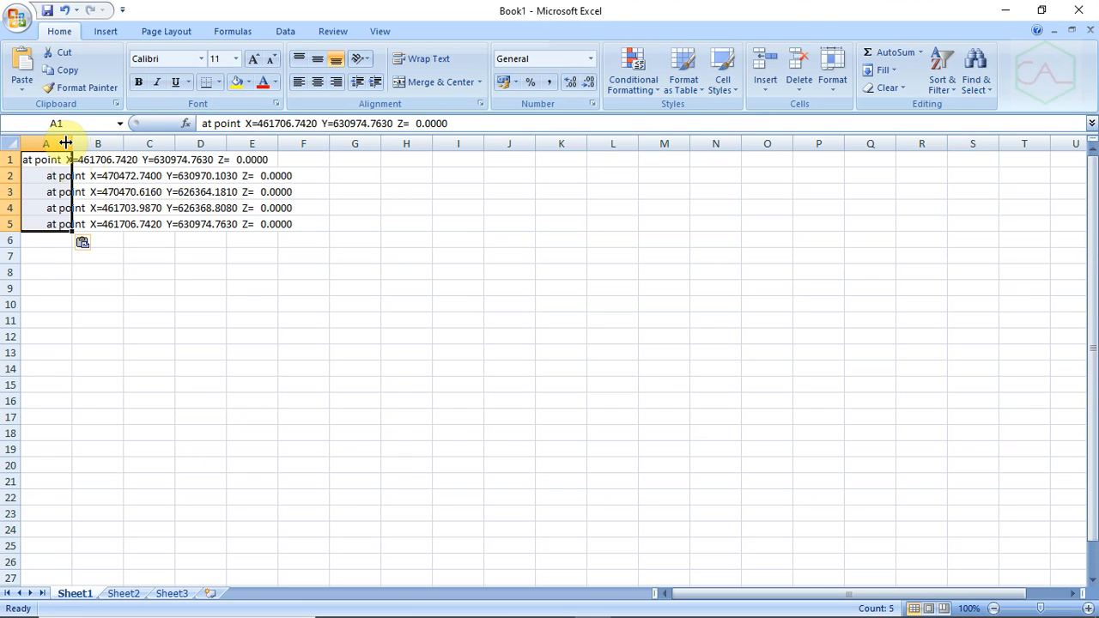
pyautogui.click(199, 314)
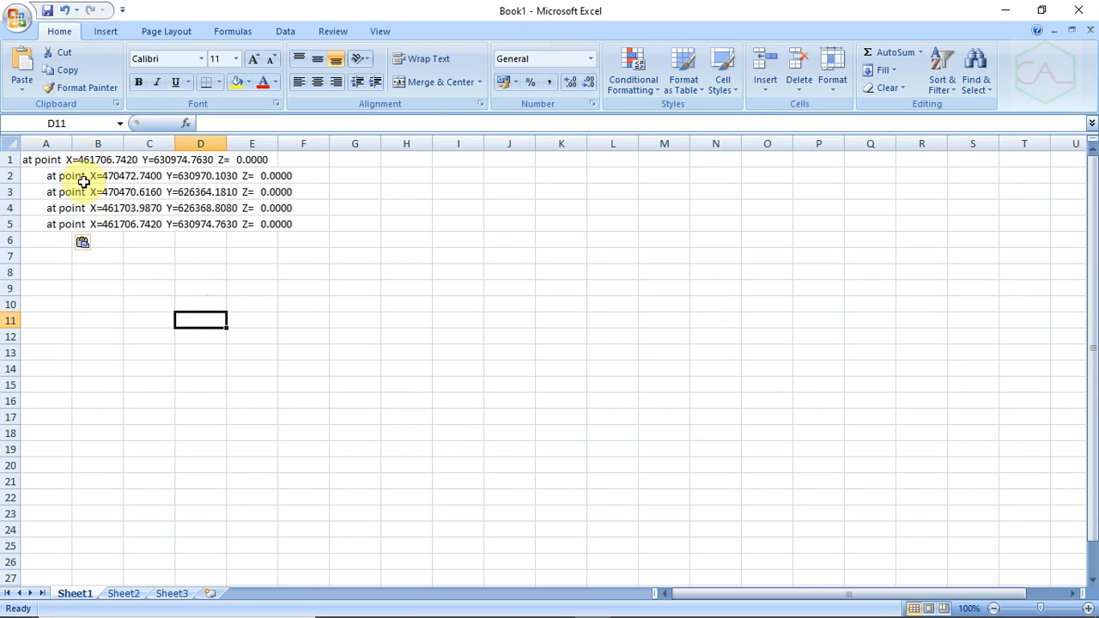
pyautogui.moveTo(69, 143); pyautogui.dragTo(352, 189)
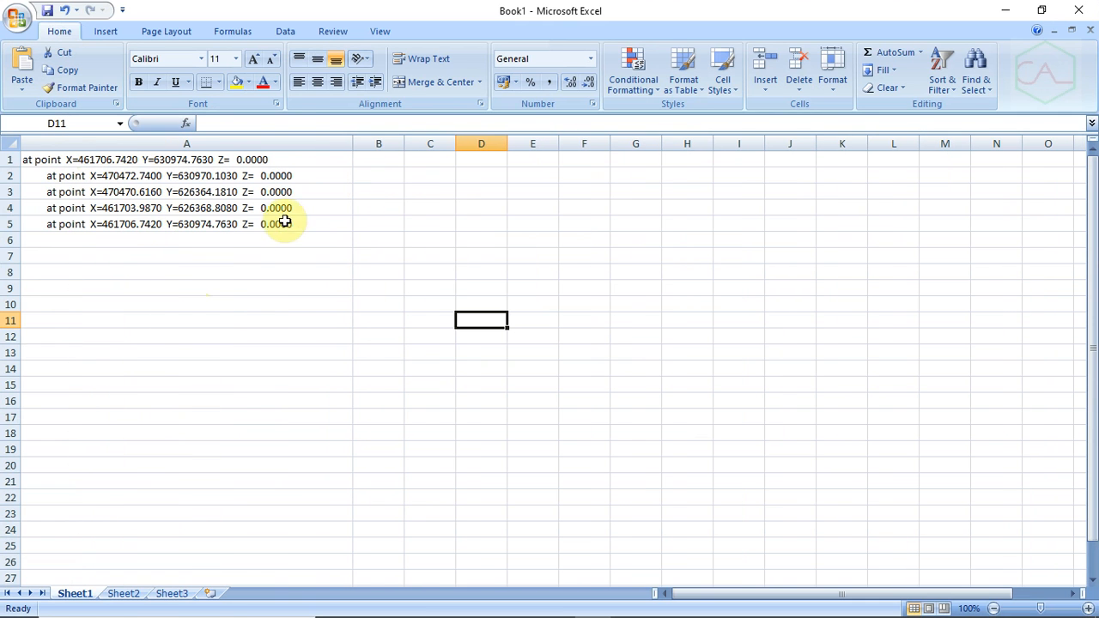
pyautogui.click(257, 293)
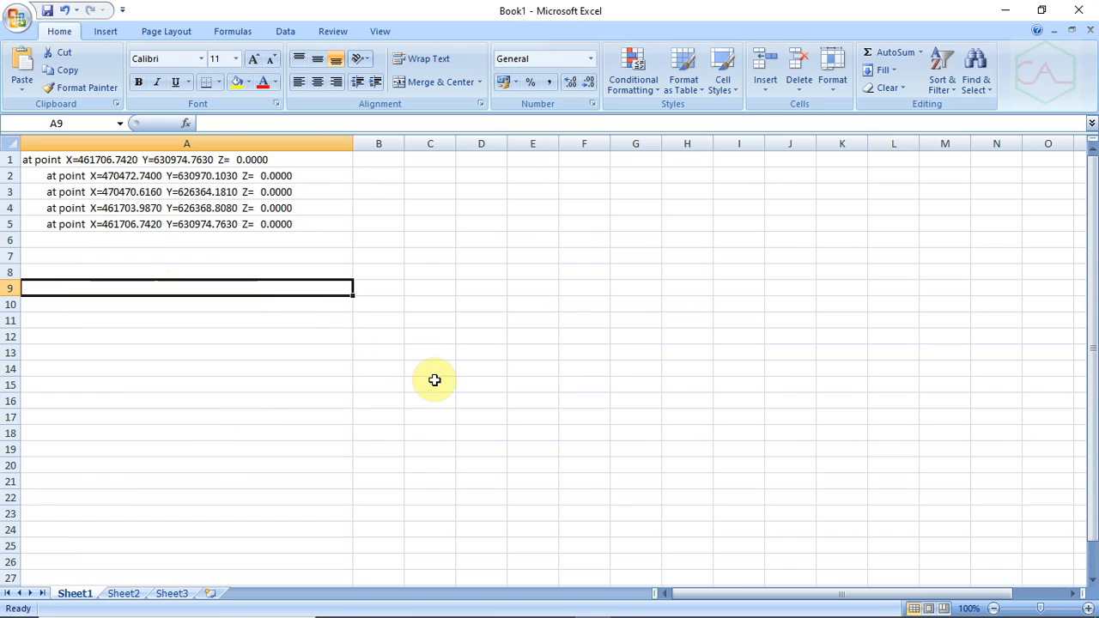
# Switch to the boundary-correction.dxf drawing in AutoCAD Map, list the red rectangle's properties and copy its four vertex coordinate lines
pyautogui.moveTo(591, 614)
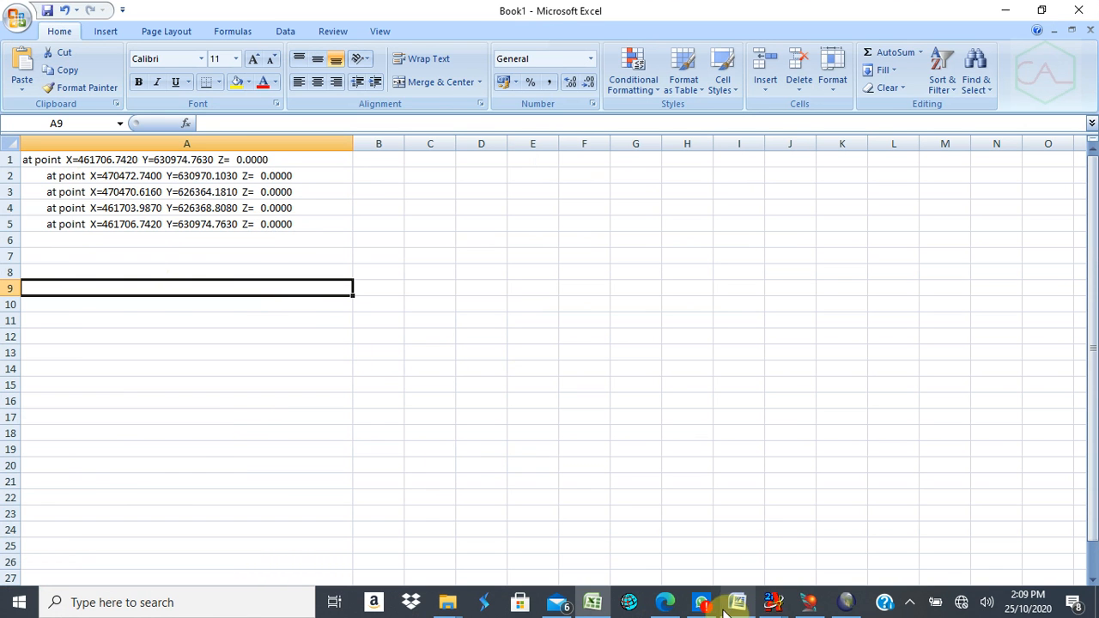
pyautogui.moveTo(772, 607)
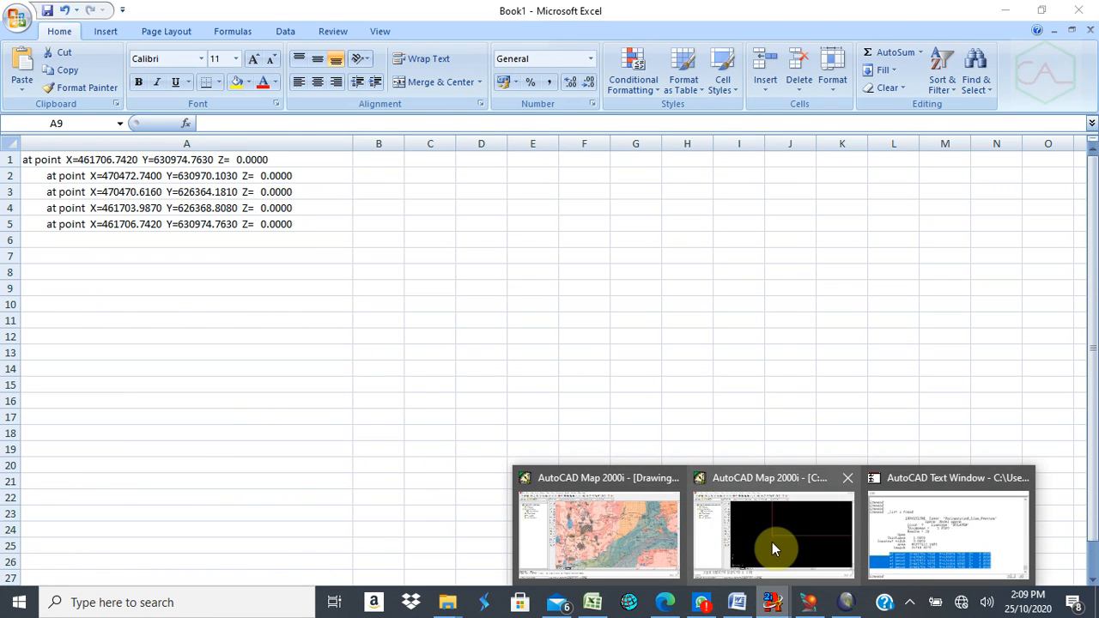
pyautogui.click(770, 543)
pyautogui.press('Escape')
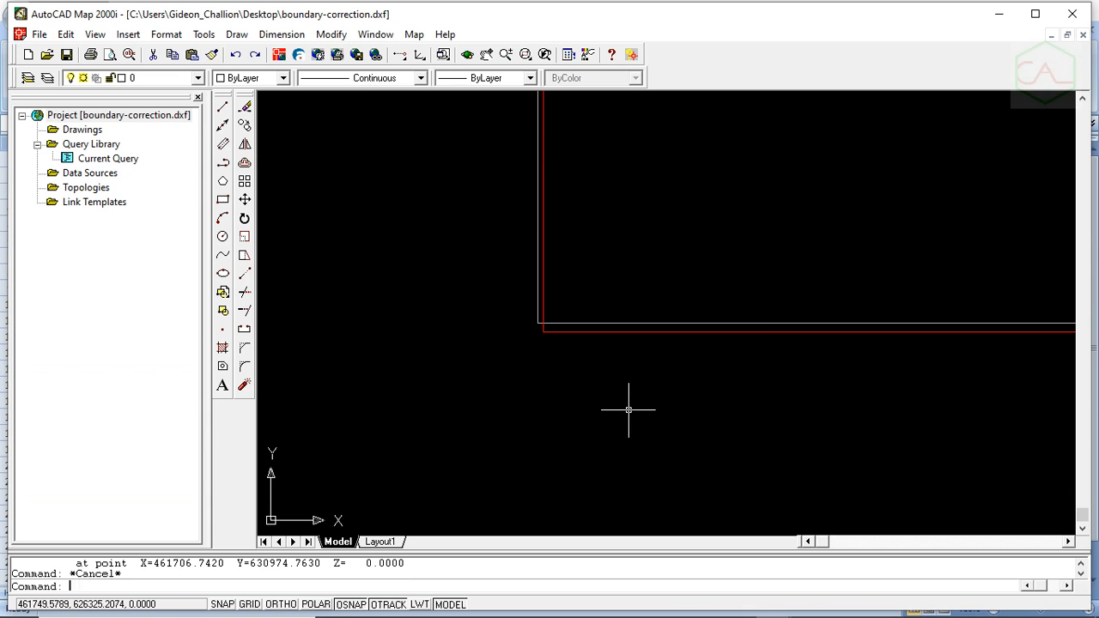
pyautogui.click(566, 331)
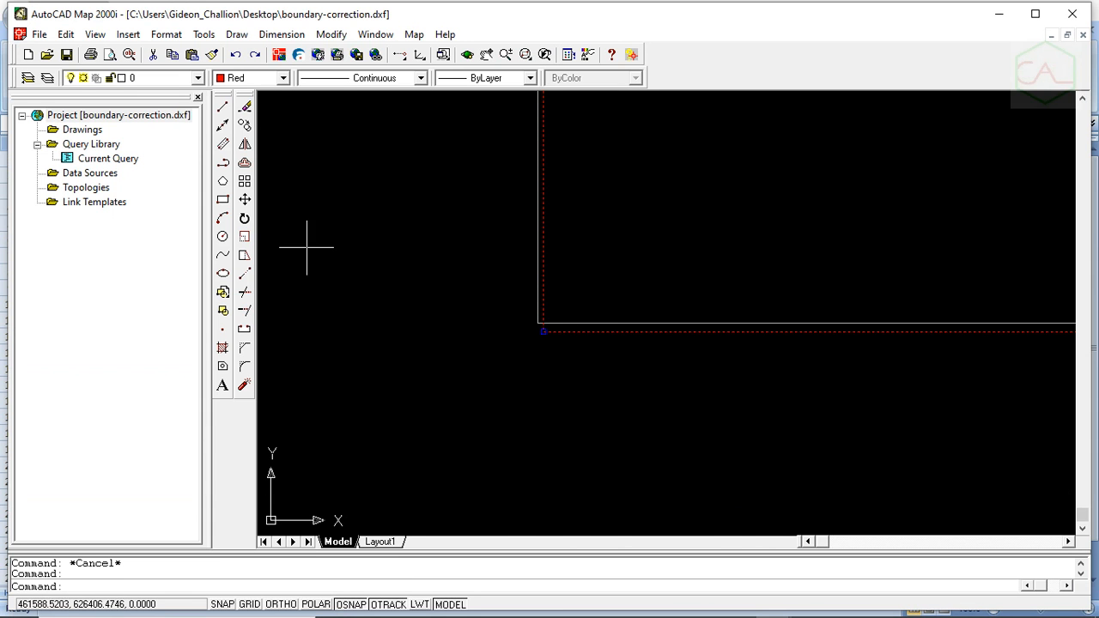
pyautogui.click(204, 34)
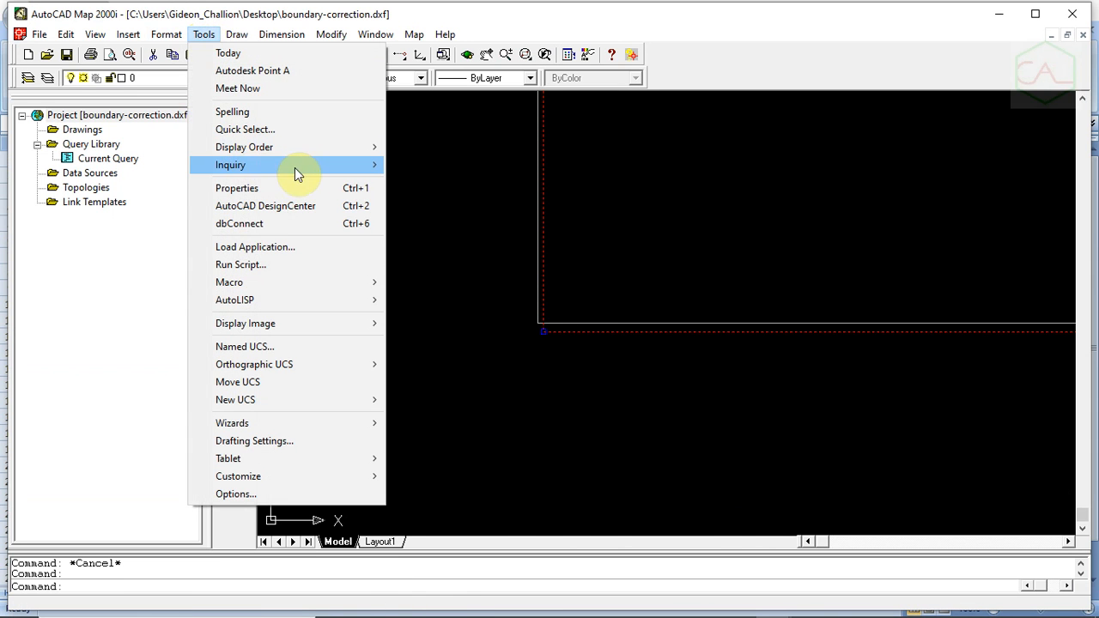
pyautogui.moveTo(278, 175)
pyautogui.click(422, 222)
pyautogui.moveTo(355, 388); pyautogui.dragTo(598, 432)
pyautogui.hotkey('ctrl', 'c')
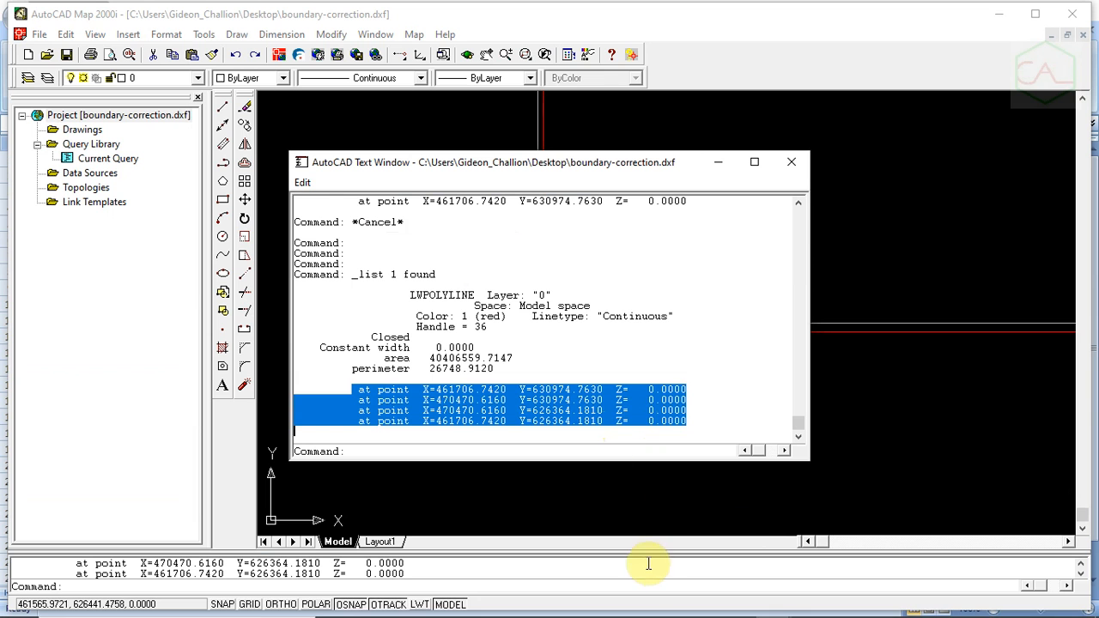
# Switch back to Excel and paste the rectangle's vertex coordinates into Sheet1 starting at cell A7
pyautogui.moveTo(657, 612)
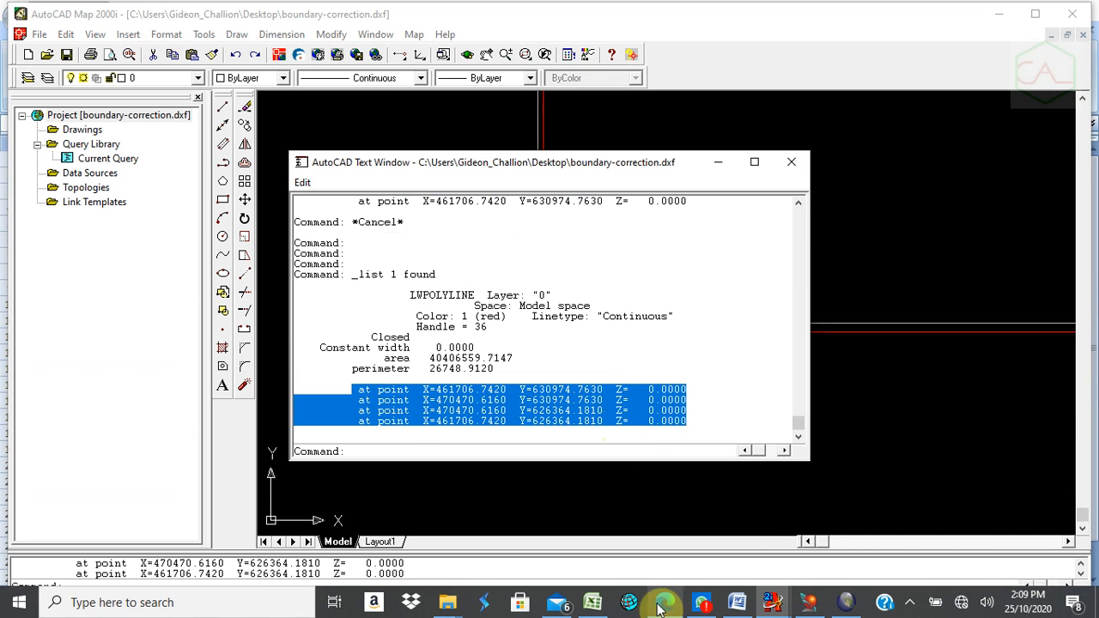
pyautogui.click(593, 603)
pyautogui.click(95, 255)
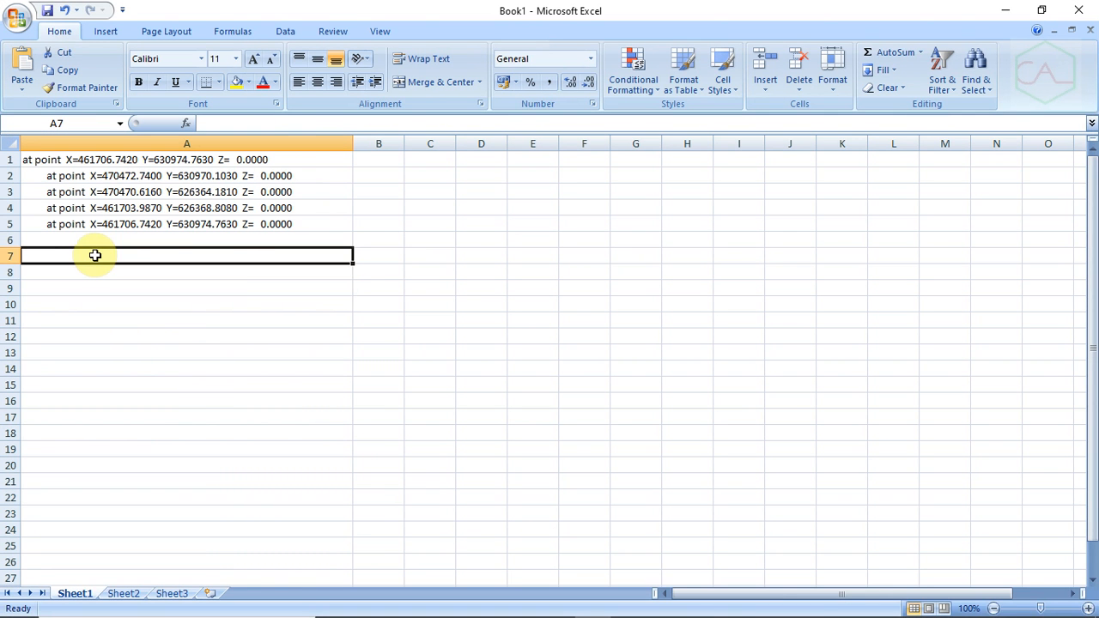
pyautogui.hotkey('ctrl', 'v')
pyautogui.click(257, 393)
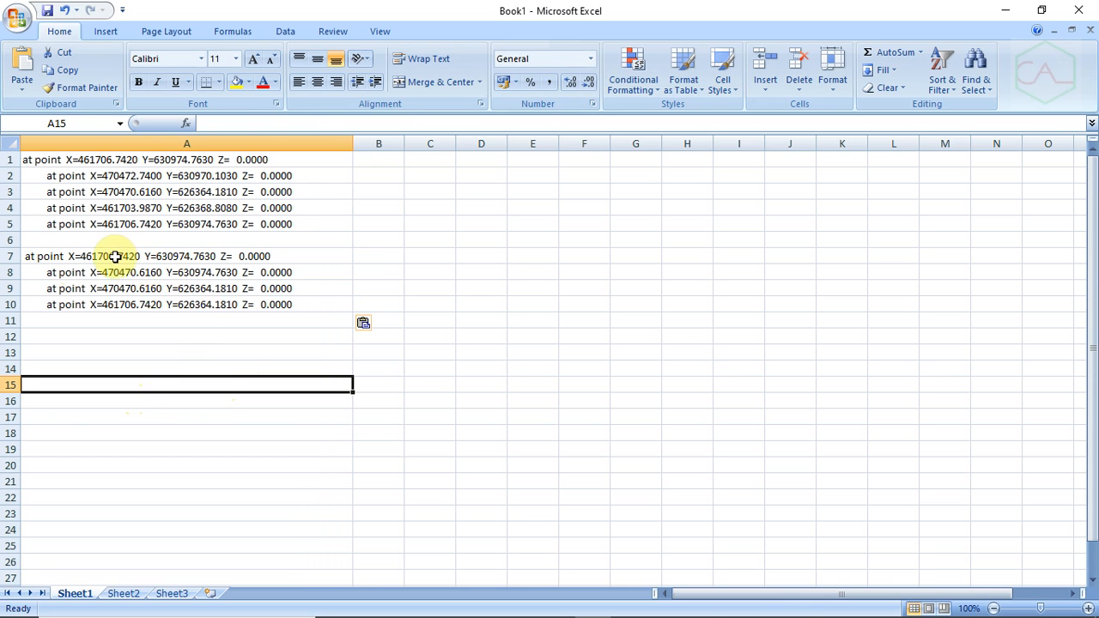
# Move the rectangle's coordinate lines from A7:A10 to the cells starting at E1, beside the imported boundary coordinates
pyautogui.moveTo(34, 256); pyautogui.dragTo(241, 313)
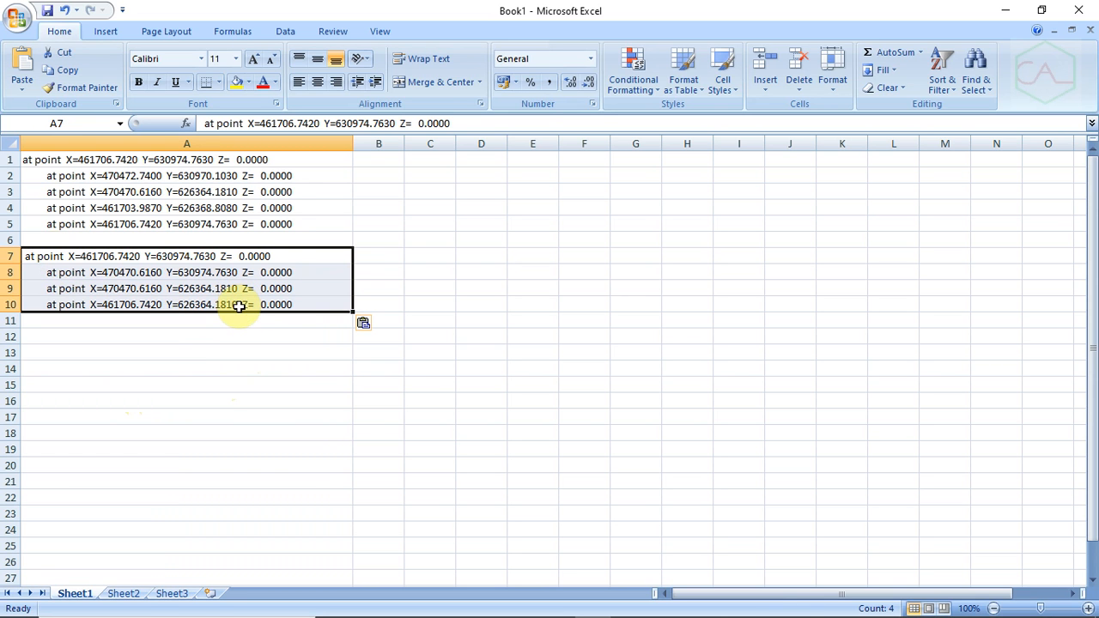
pyautogui.hotkey('ctrl', 'c')
pyautogui.click(533, 160)
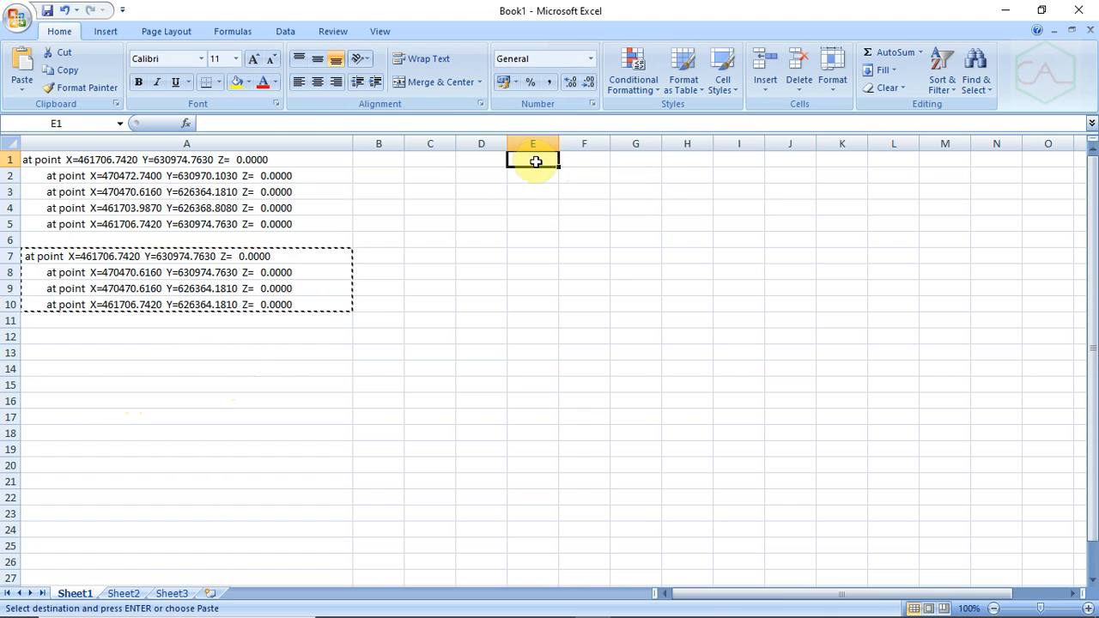
pyautogui.hotkey('ctrl', 'v')
pyautogui.click(588, 271)
pyautogui.click(537, 144)
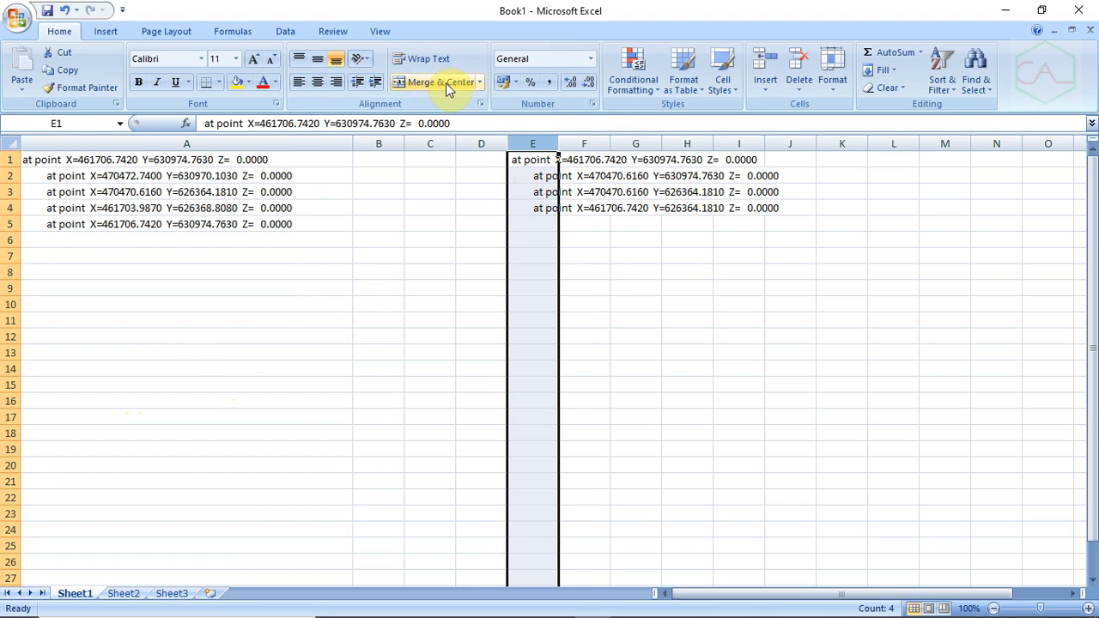
pyautogui.click(381, 32)
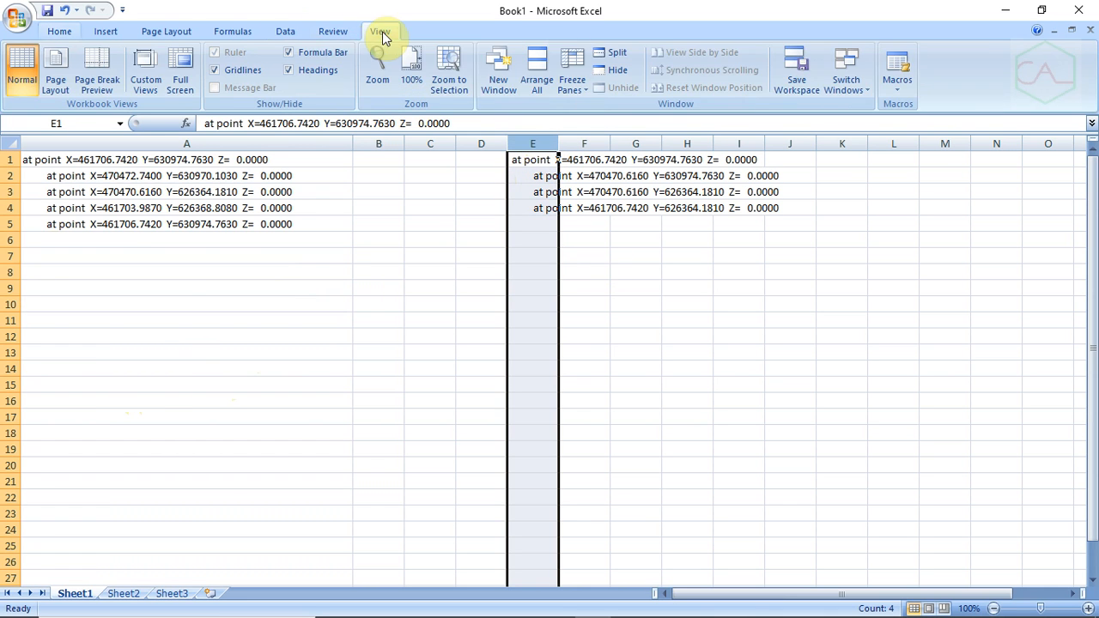
pyautogui.click(290, 32)
pyautogui.click(332, 32)
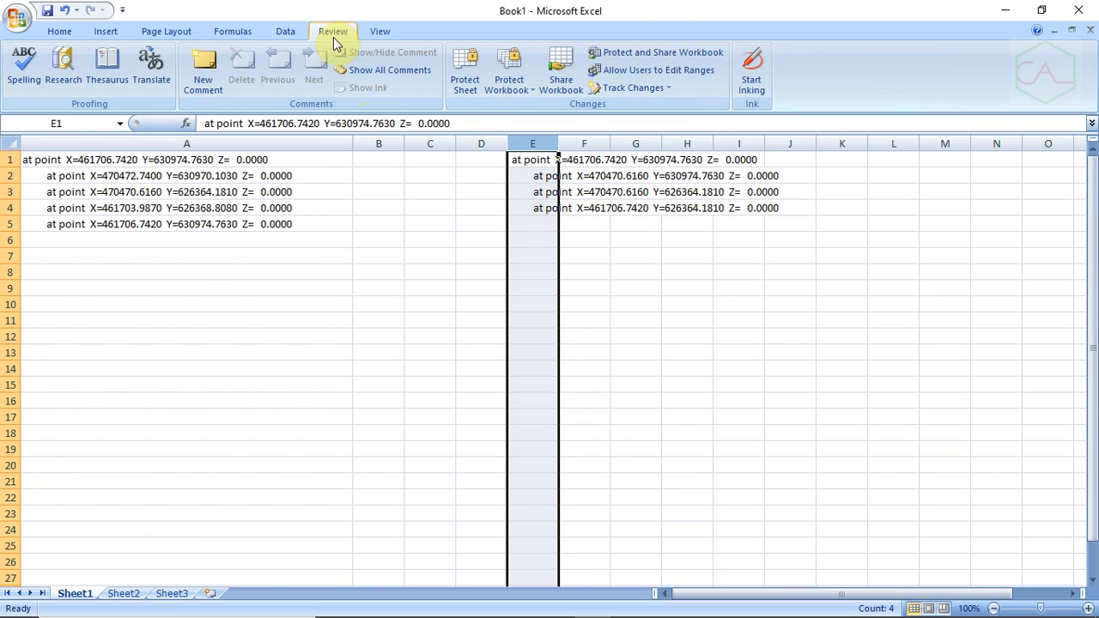
pyautogui.click(286, 32)
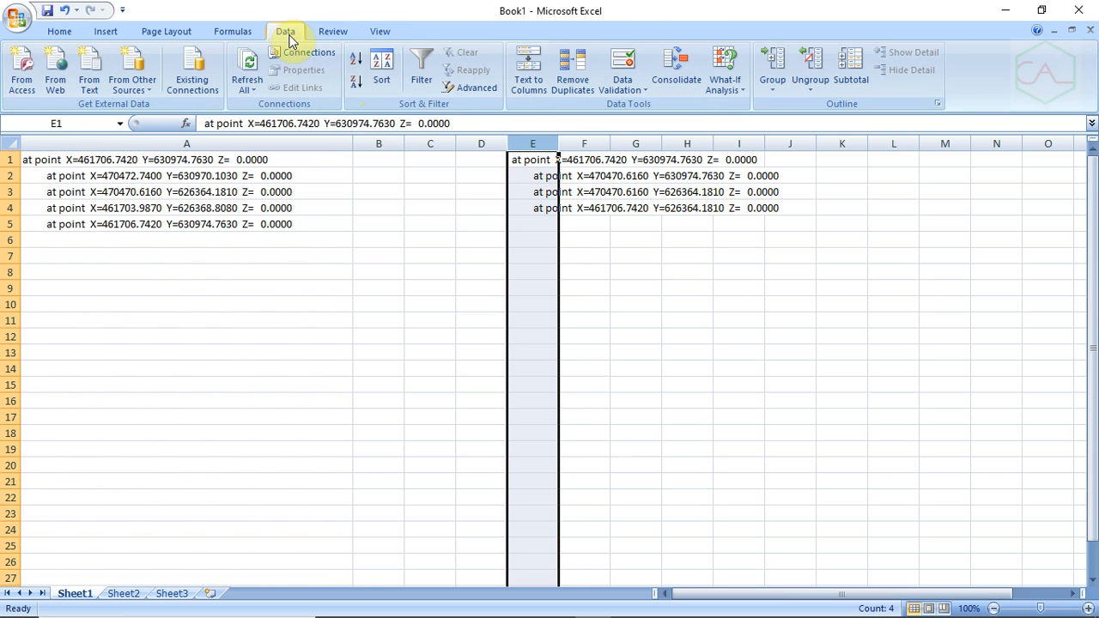
pyautogui.click(528, 73)
pyautogui.click(701, 457)
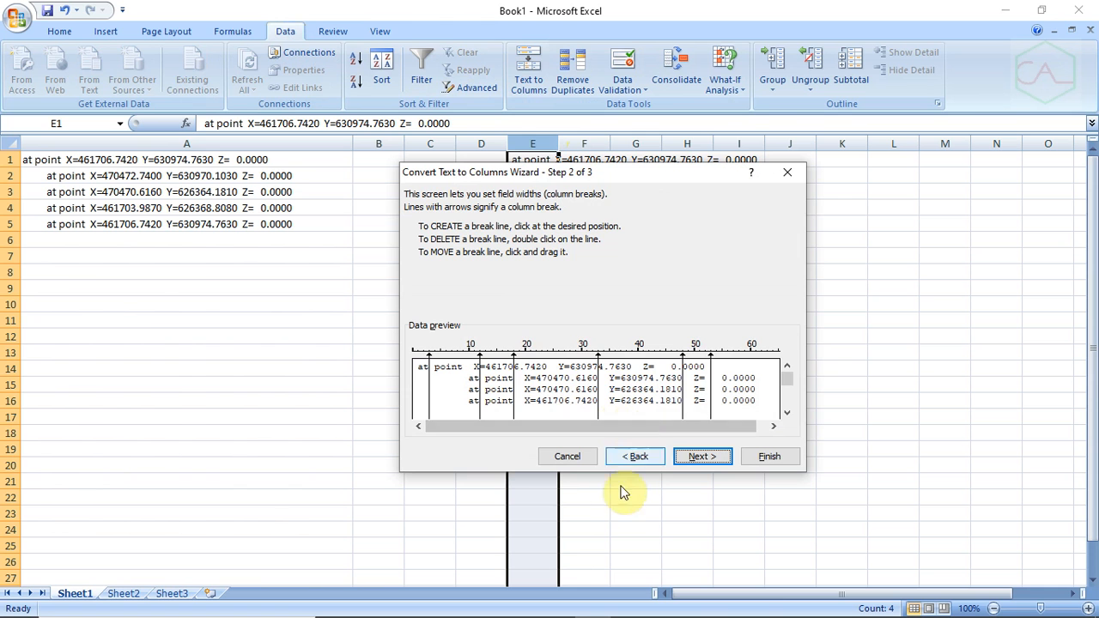
pyautogui.click(788, 175)
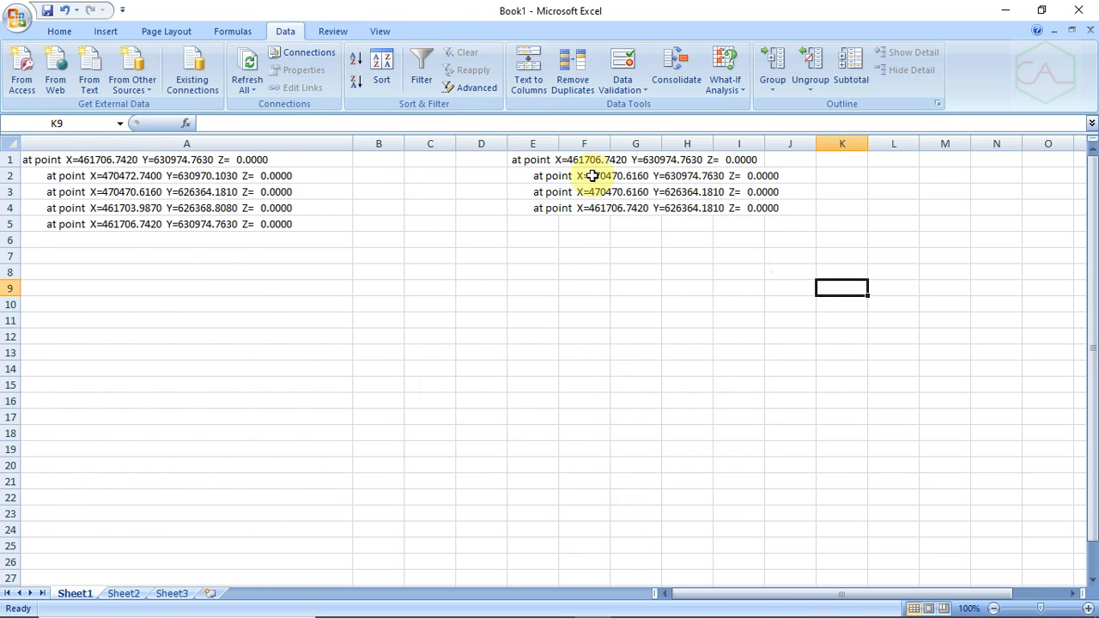
# Widen column E to about 50 and add leading spaces in E1 to align its text with the lines below
pyautogui.moveTo(559, 143); pyautogui.dragTo(795, 161)
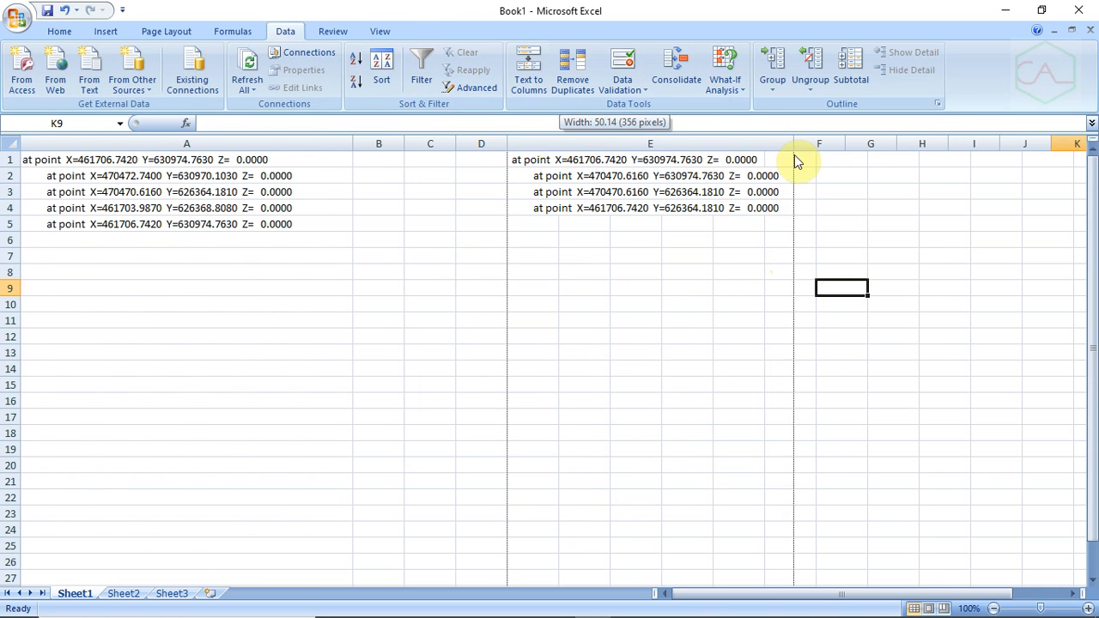
pyautogui.doubleClick(513, 161)
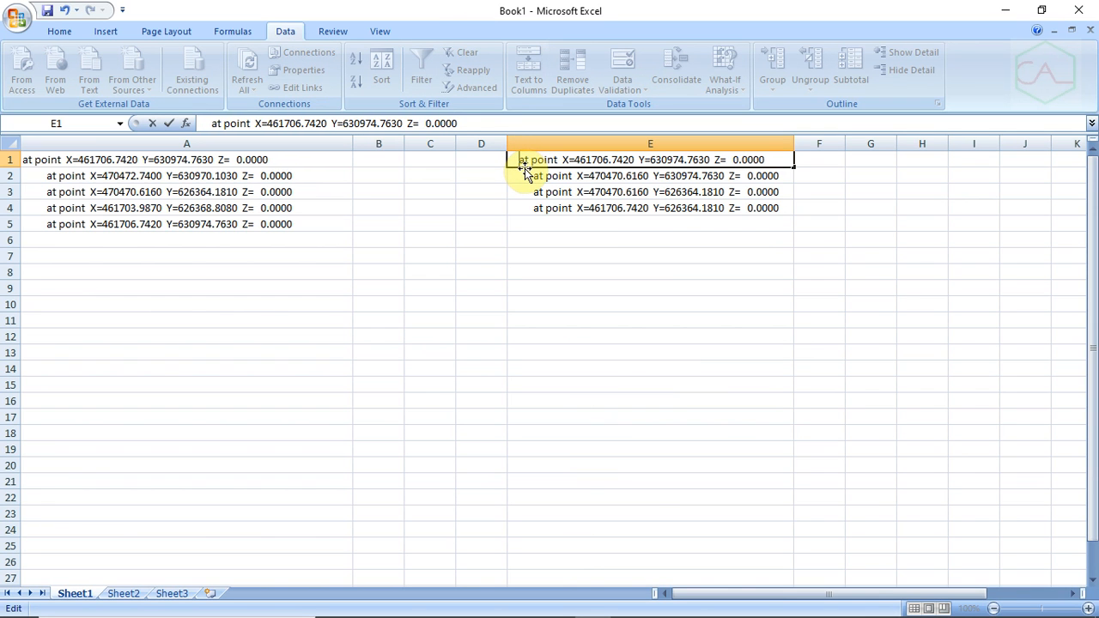
pyautogui.click(629, 320)
pyautogui.click(615, 141)
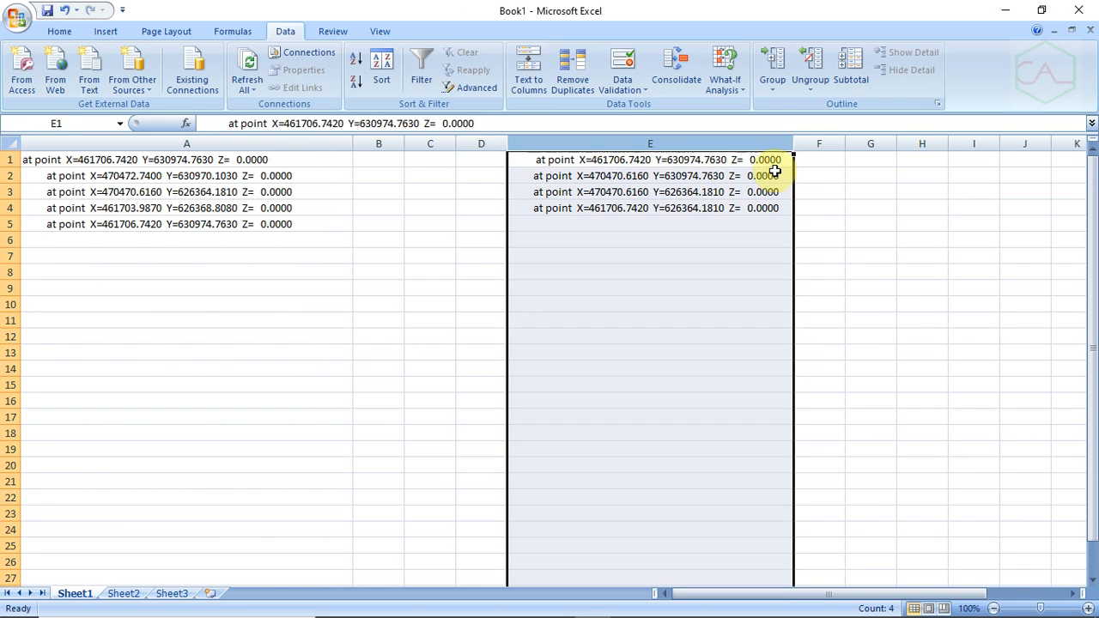
pyautogui.click(828, 223)
# Split column E into separate columns with Text to Columns, using fixed width and the suggested column breaks
pyautogui.click(649, 142)
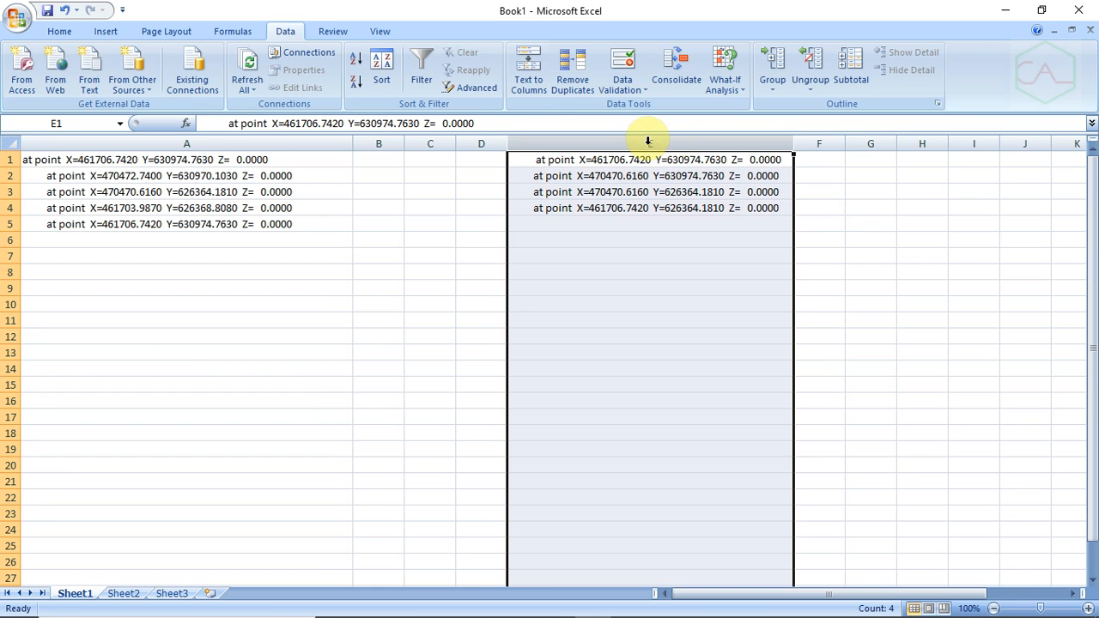
pyautogui.click(529, 75)
pyautogui.click(697, 455)
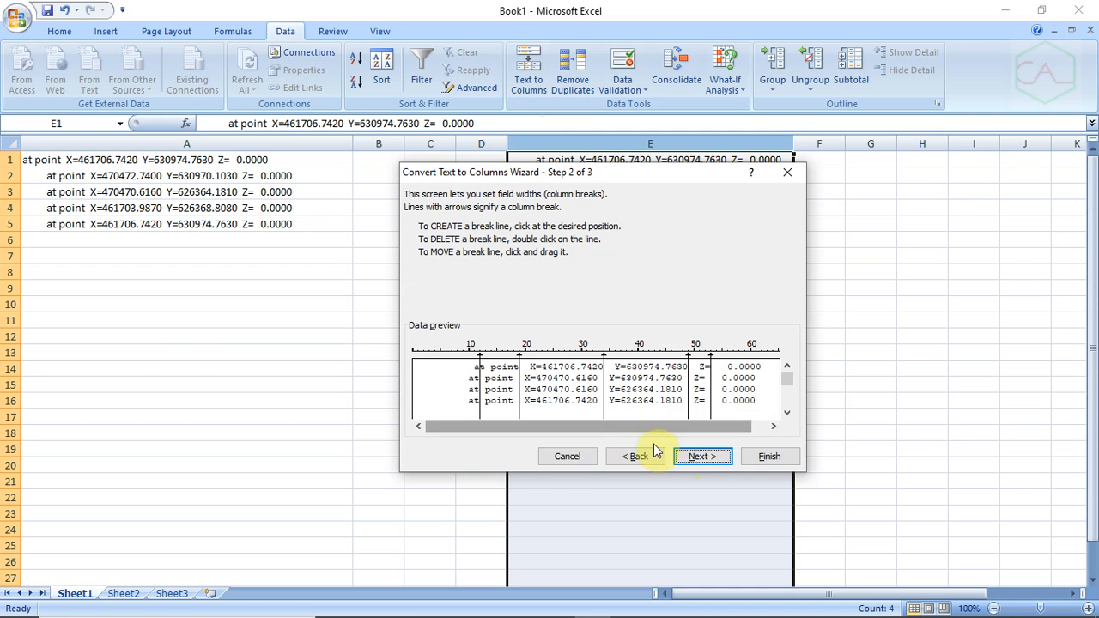
pyautogui.click(764, 462)
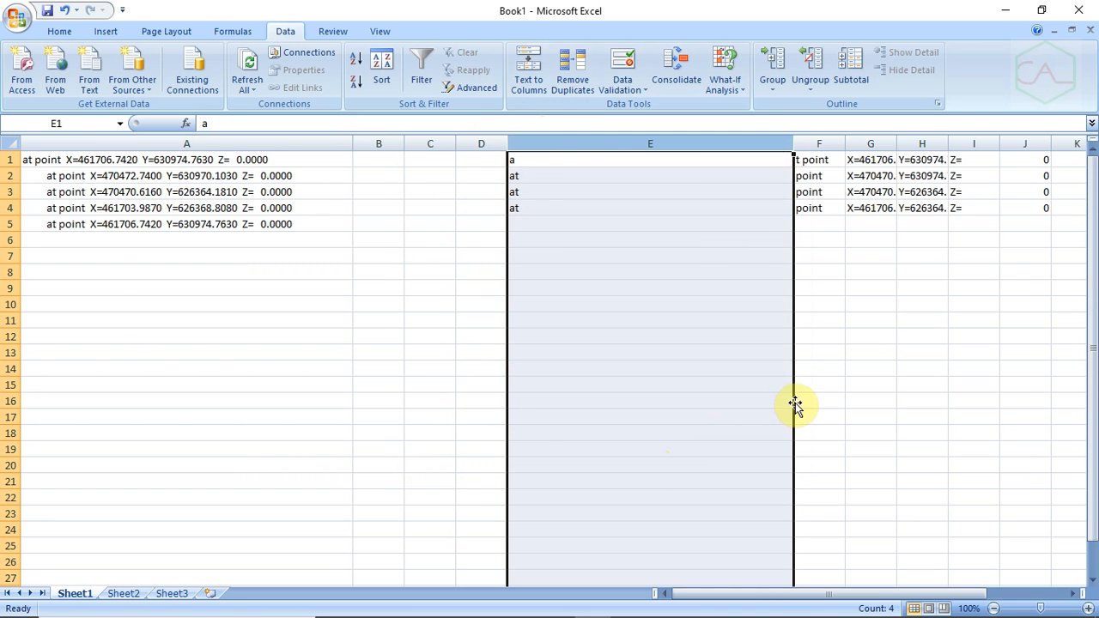
# Narrow column E, collapse column F and widen columns G and H to fit the full X and Y coordinates
pyautogui.moveTo(780, 594); pyautogui.dragTo(932, 584)
pyautogui.click(693, 337)
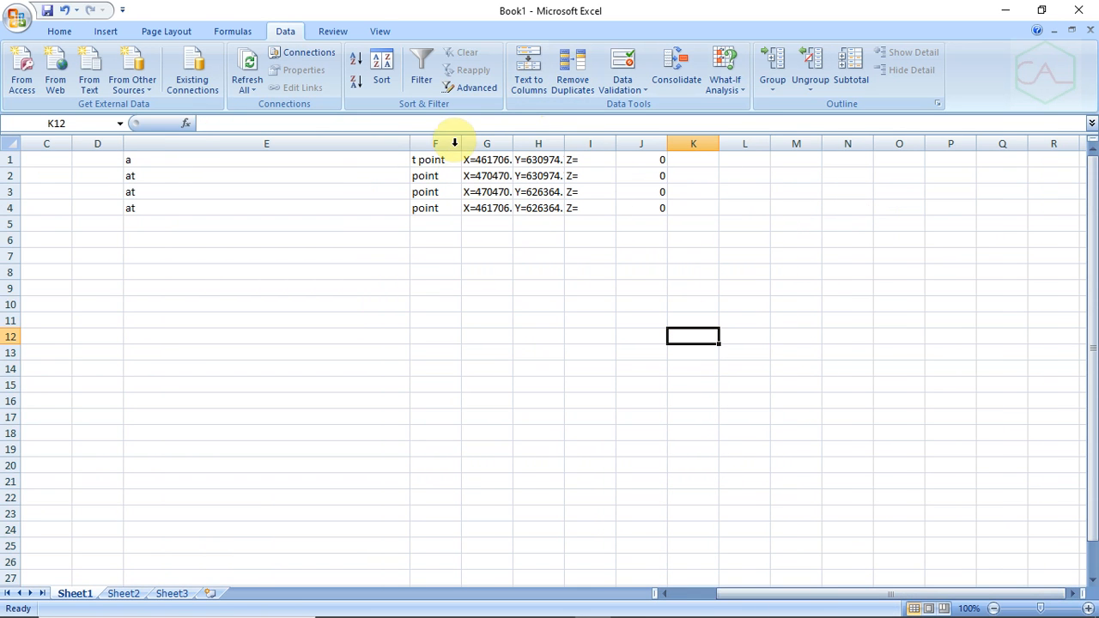
pyautogui.moveTo(461, 142); pyautogui.dragTo(171, 189)
pyautogui.moveTo(270, 143); pyautogui.dragTo(351, 146)
pyautogui.moveTo(221, 143); pyautogui.dragTo(259, 144)
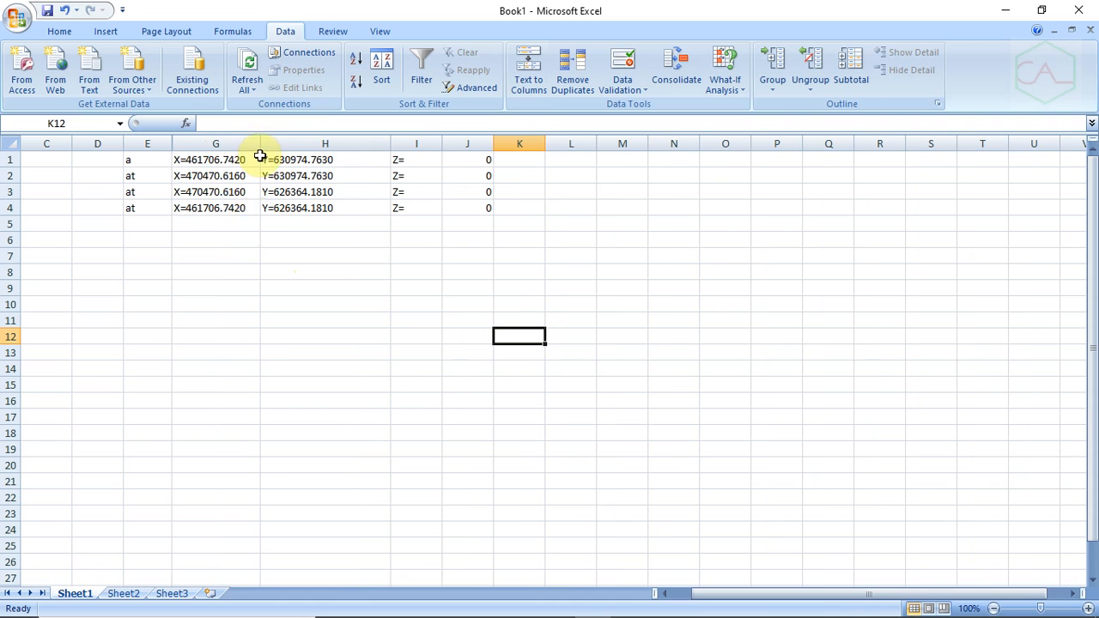
pyautogui.click(273, 287)
# Check the rectangle's X values in column G and Y values in column H against each other corner by corner
pyautogui.click(215, 161)
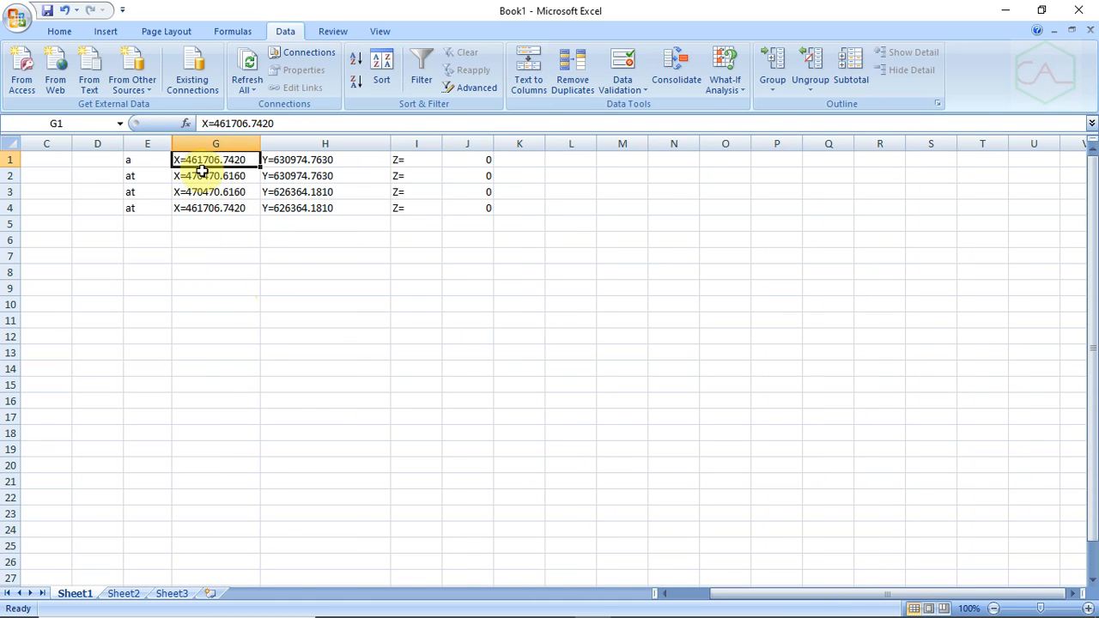
pyautogui.click(245, 188)
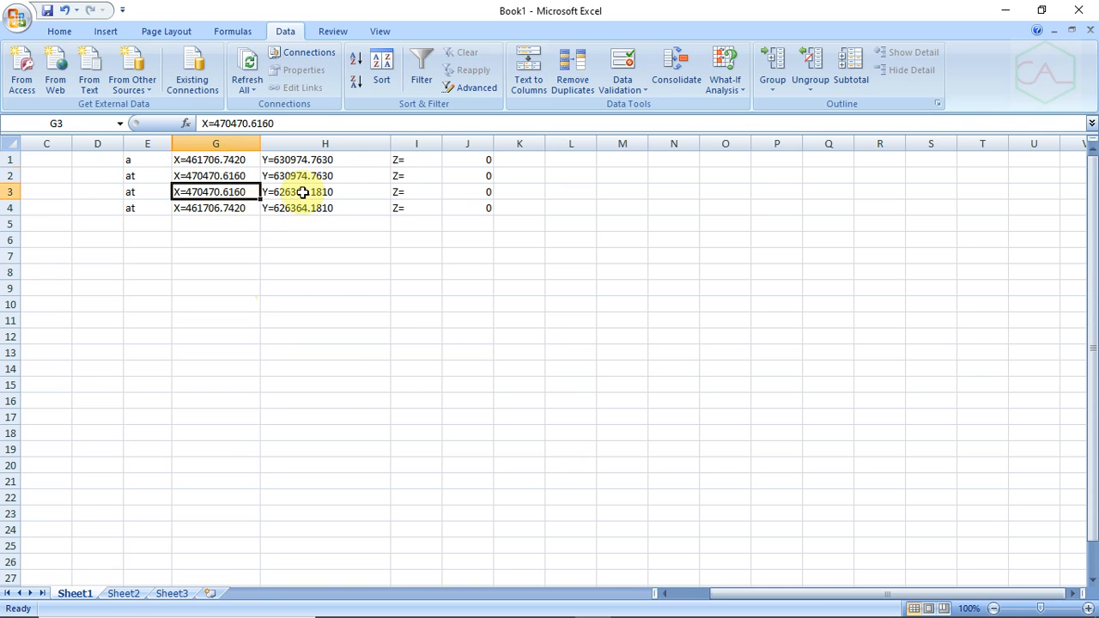
pyautogui.click(319, 160)
pyautogui.click(326, 176)
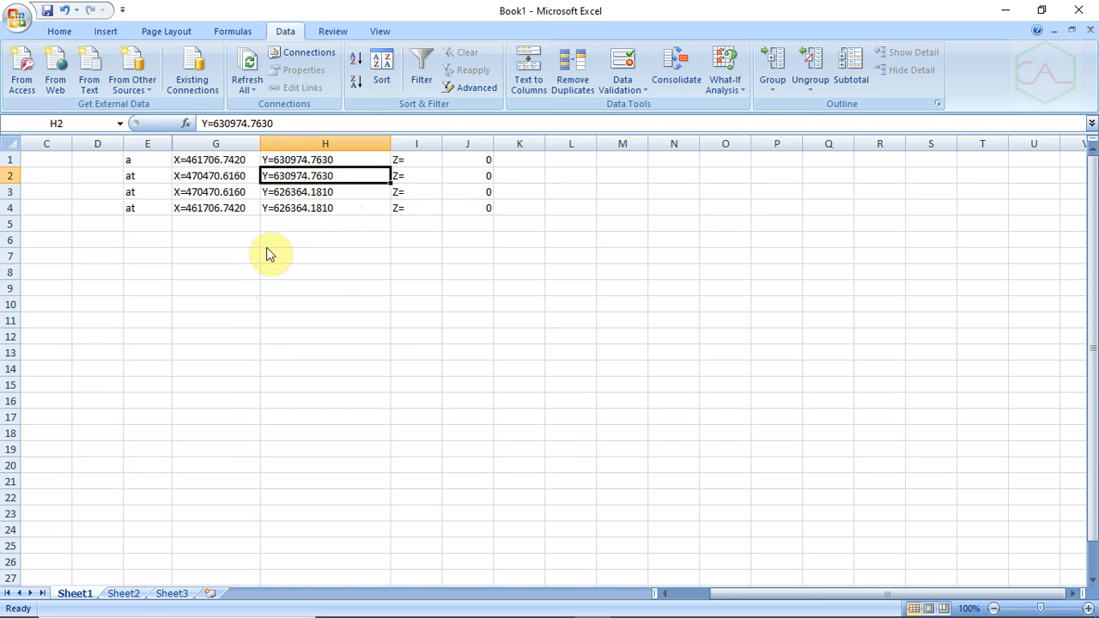
pyautogui.click(335, 270)
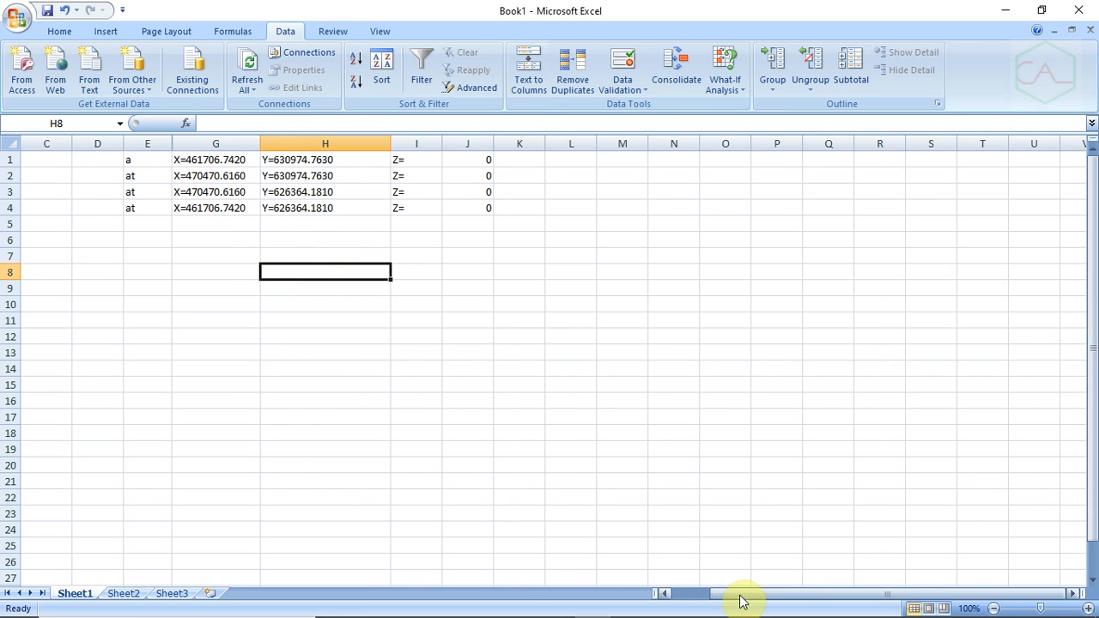
# Compare the rectangle's coordinates in G1:H4 with the imported boundary's coordinates in column A, row by row
pyautogui.moveTo(741, 602); pyautogui.dragTo(667, 596)
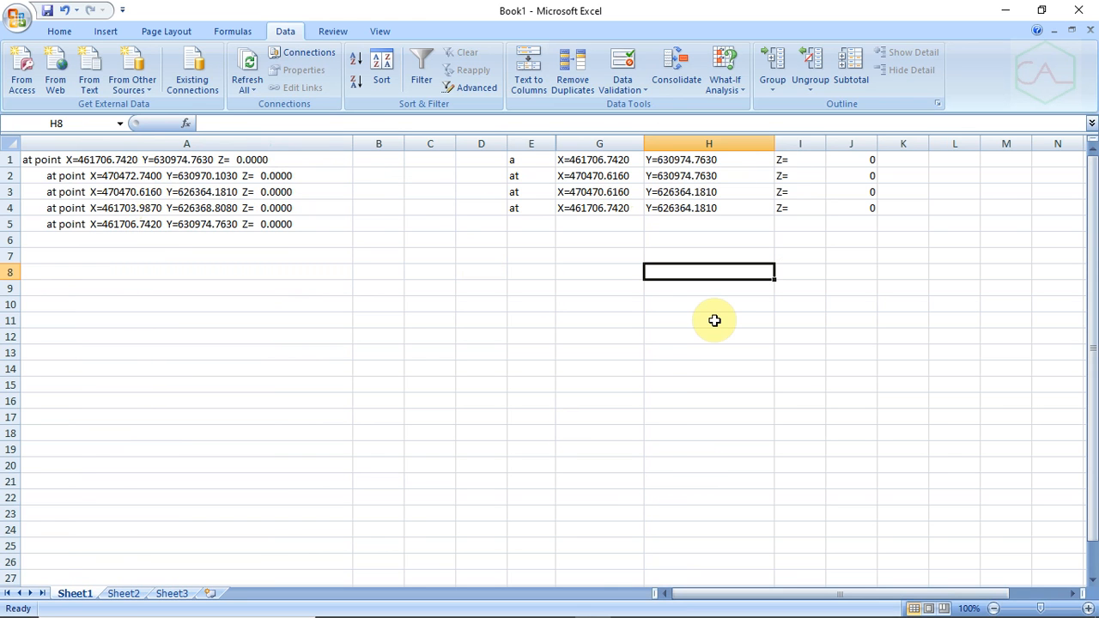
pyautogui.moveTo(596, 162); pyautogui.dragTo(719, 208)
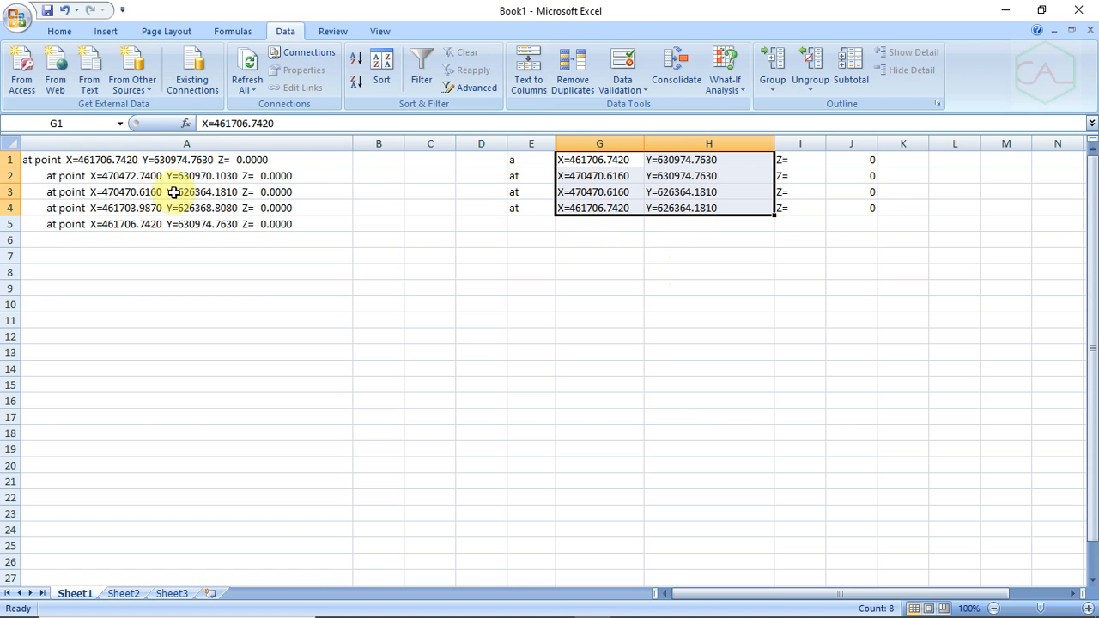
pyautogui.click(627, 180)
pyautogui.click(626, 190)
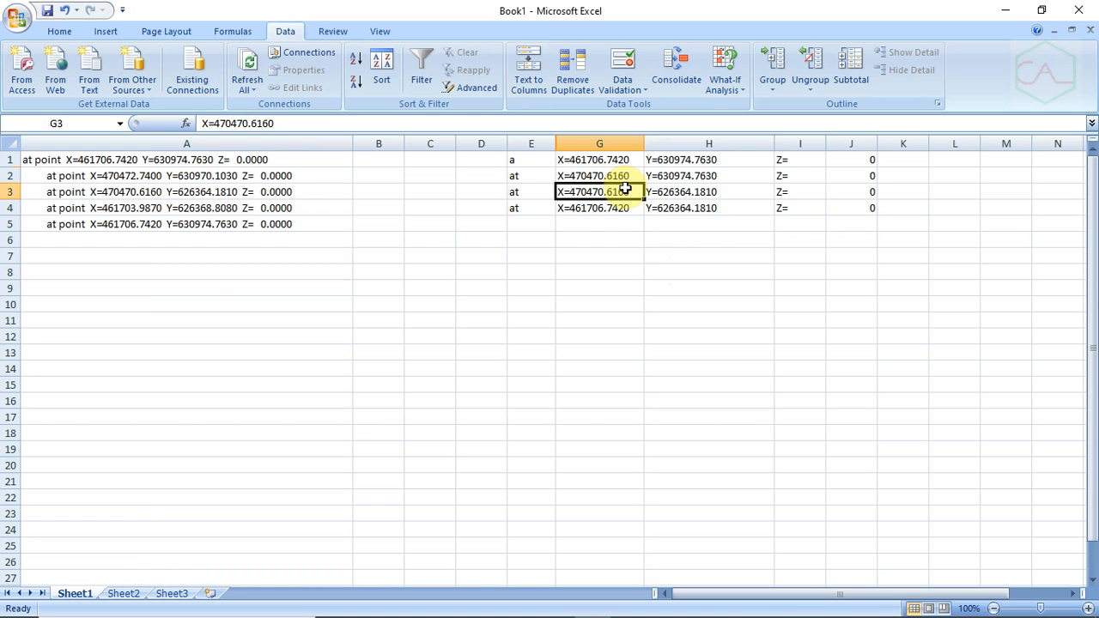
pyautogui.click(209, 177)
pyautogui.click(199, 209)
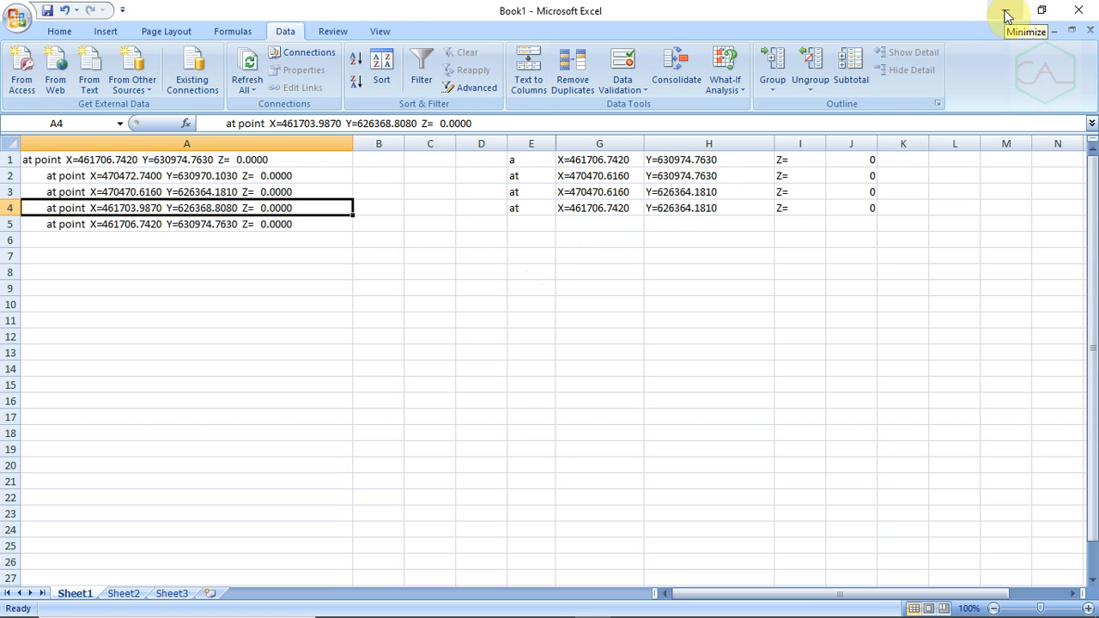
pyautogui.moveTo(632, 604)
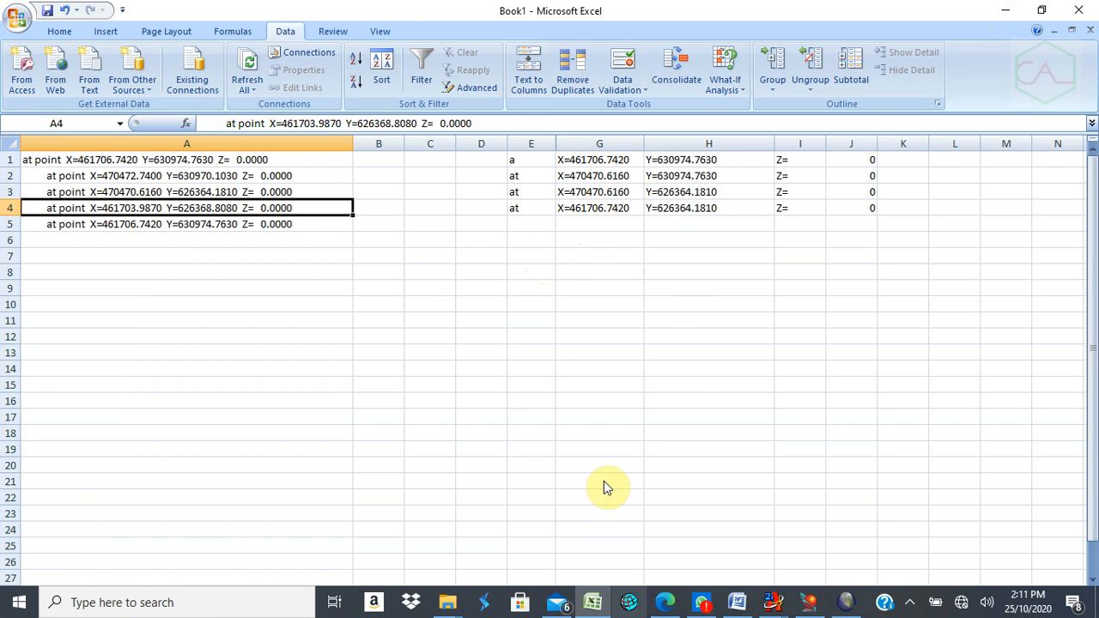
pyautogui.click(763, 346)
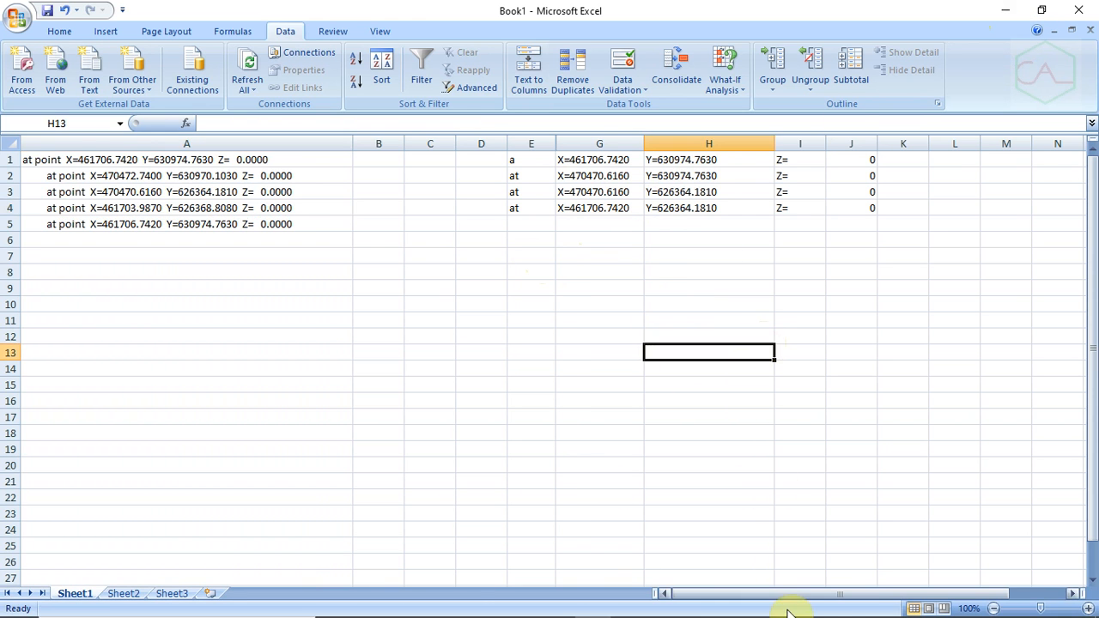
# Switch to boundary-correction.dxf in AutoCAD Map and examine the red outline from its lower-left corner to the full extent
pyautogui.click(775, 606)
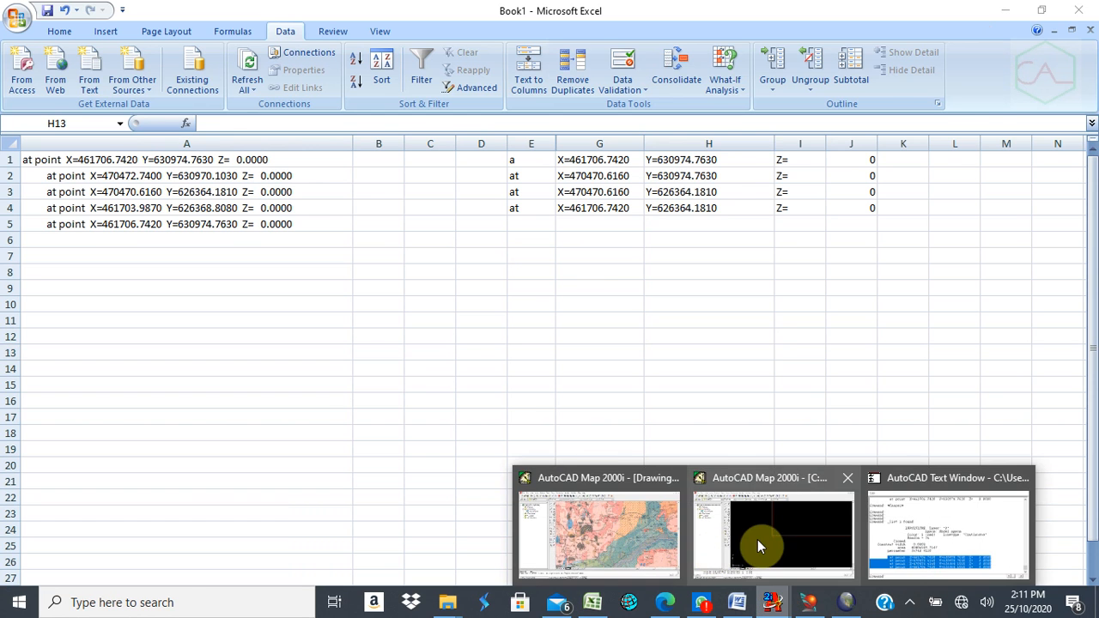
pyautogui.click(743, 541)
pyautogui.click(487, 55)
pyautogui.moveTo(716, 255)
pyautogui.mouseDown()
pyautogui.moveTo(681, 260)
pyautogui.moveTo(650, 373)
pyautogui.moveTo(765, 339)
pyautogui.moveTo(670, 393)
pyautogui.moveTo(775, 369)
pyautogui.moveTo(618, 398)
pyautogui.moveTo(670, 397)
pyautogui.moveTo(638, 400)
pyautogui.moveTo(648, 402)
pyautogui.mouseUp()
pyautogui.scroll(-1, 648, 401)
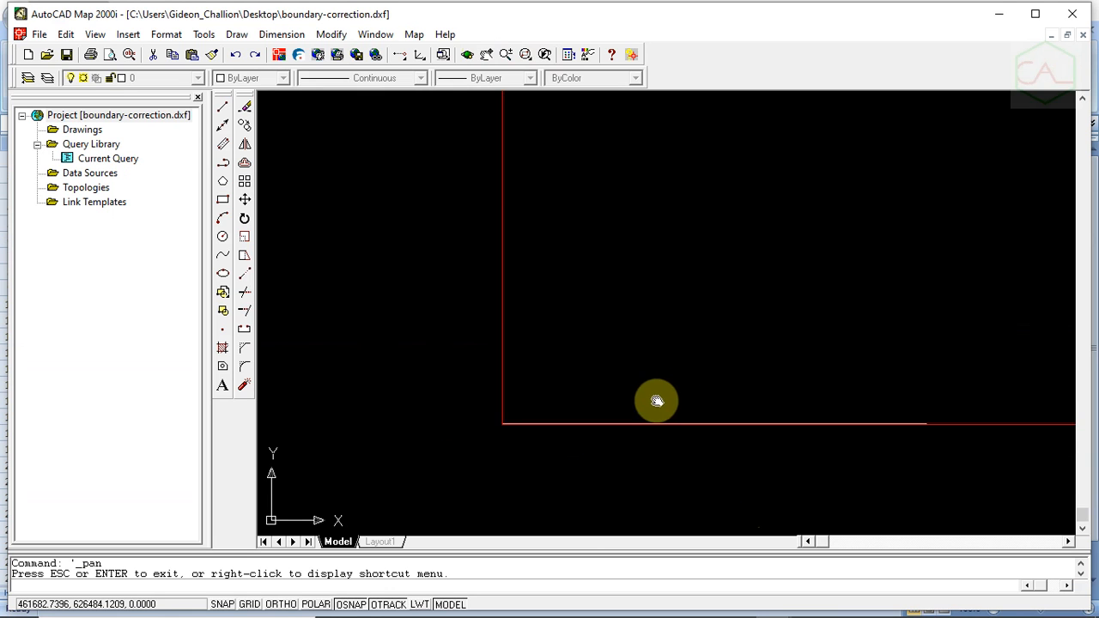
pyautogui.moveTo(741, 379); pyautogui.dragTo(594, 399)
pyautogui.scroll(-3, 703, 406)
pyautogui.moveTo(718, 406)
pyautogui.mouseDown()
pyautogui.moveTo(724, 390)
pyautogui.moveTo(707, 392)
pyautogui.mouseUp()
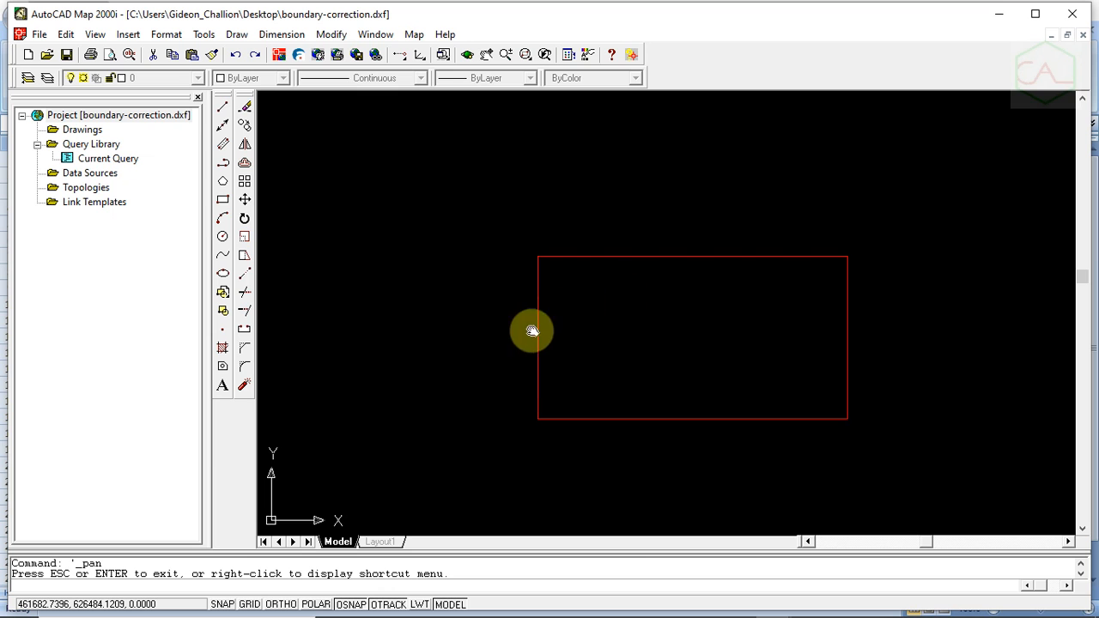
pyautogui.rightClick(576, 275)
pyautogui.click(612, 284)
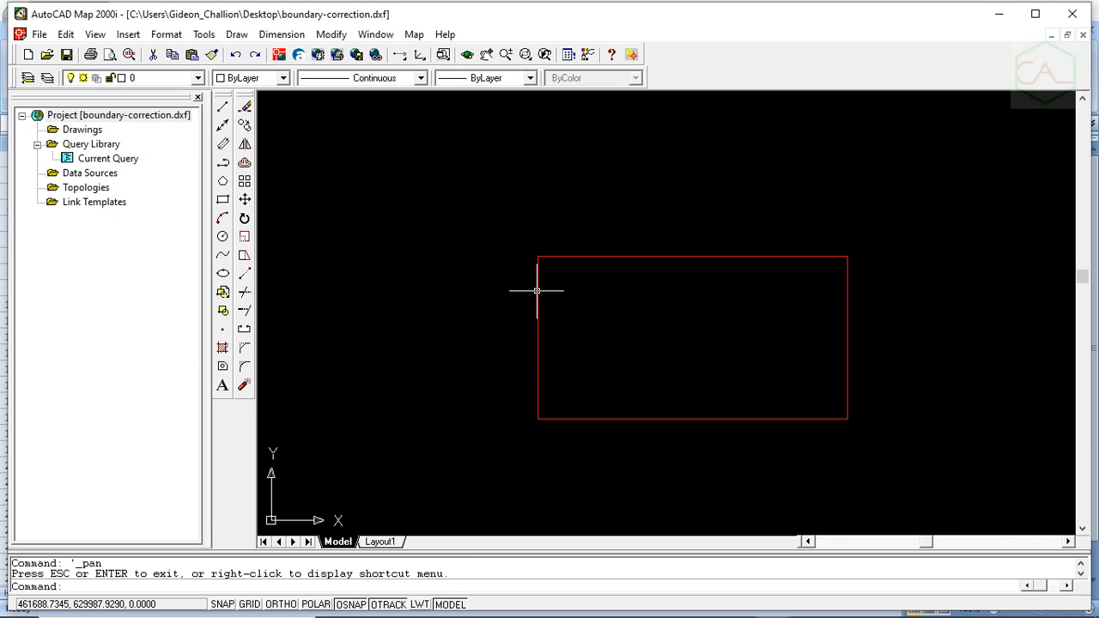
# Select the red rectangle in the drawing to inspect its four corner points
pyautogui.click(537, 291)
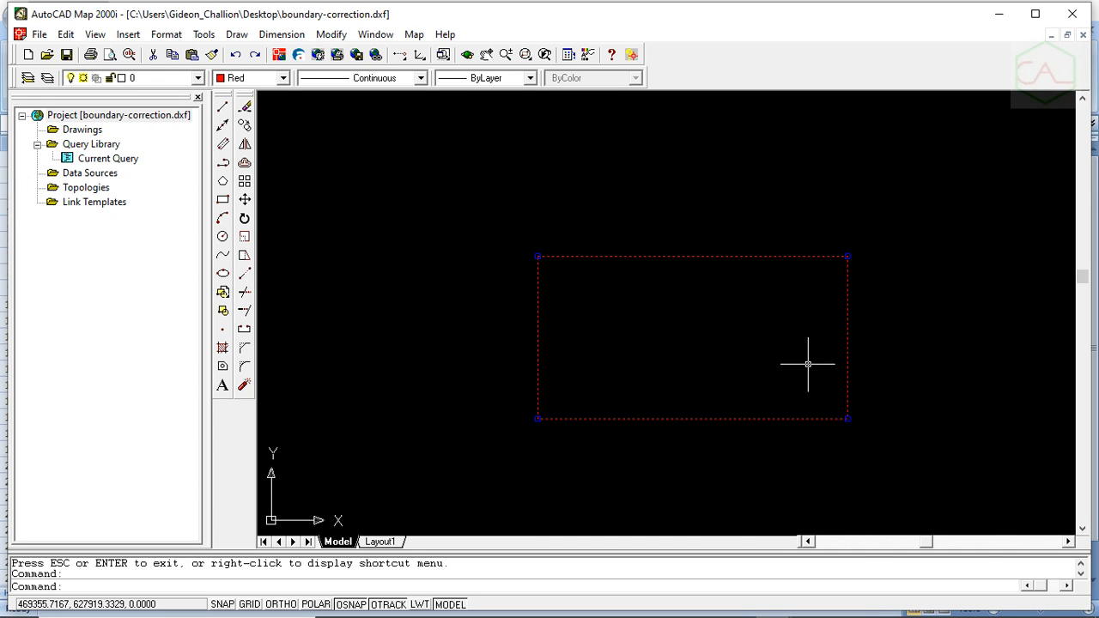
pyautogui.click(979, 251)
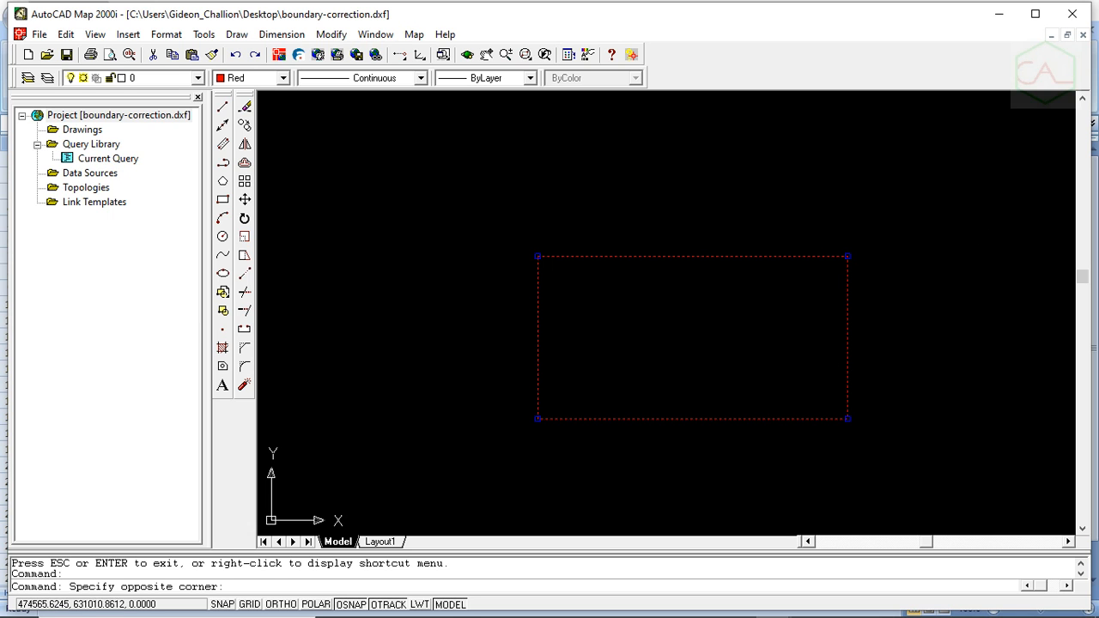
pyautogui.press('Escape')
pyautogui.click(996, 215)
pyautogui.click(1012, 93)
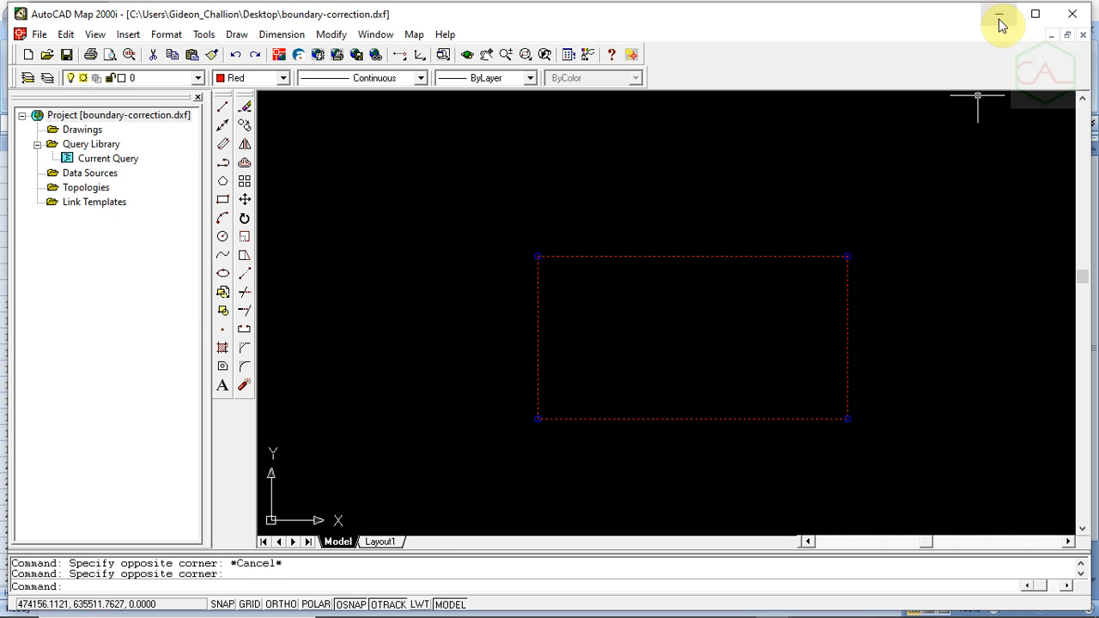